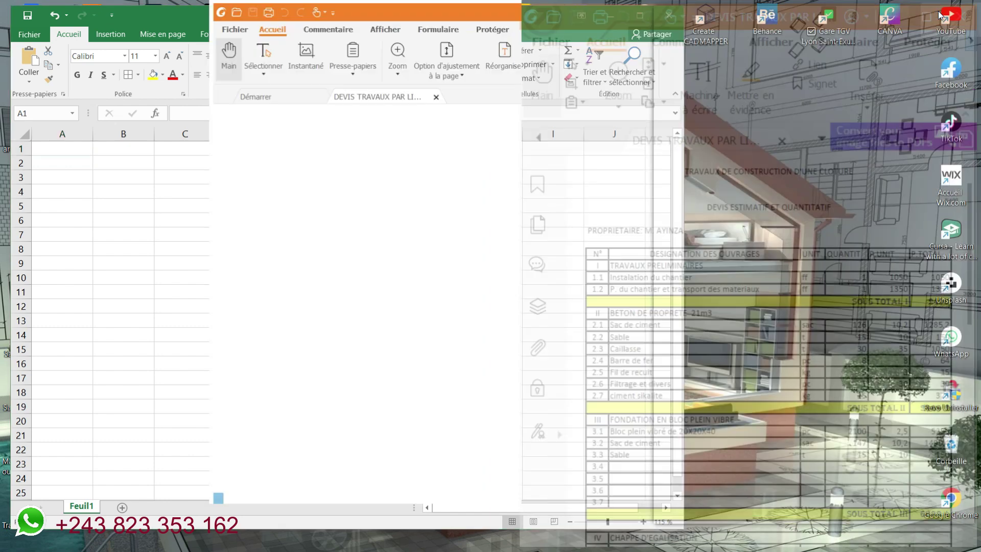
# - Enlarge the PDF estimate to full screen and review its heading and the layout of its cost tables
pyautogui.click(938, 15)
pyautogui.scroll(3, 472, 251)
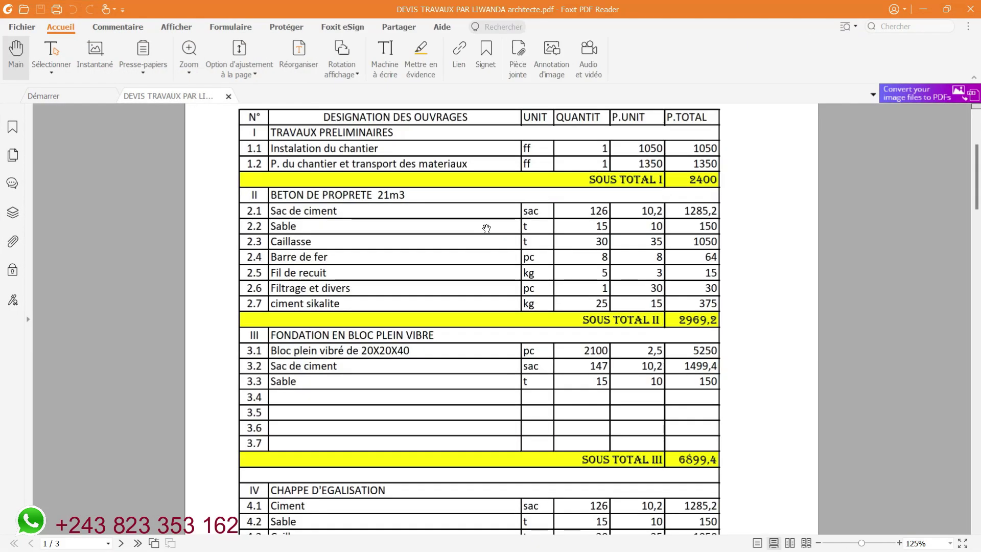
pyautogui.scroll(3, 482, 223)
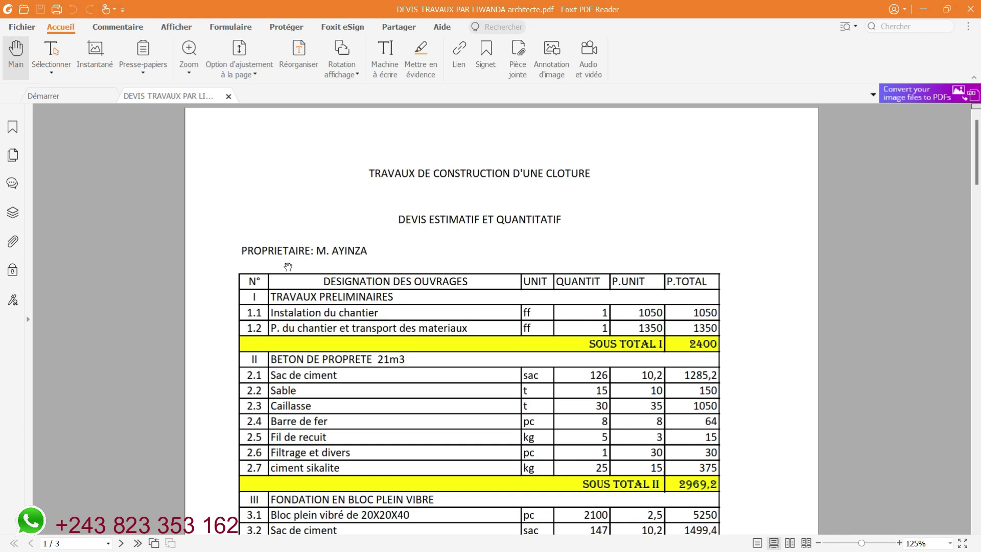
pyautogui.scroll(-5, 379, 287)
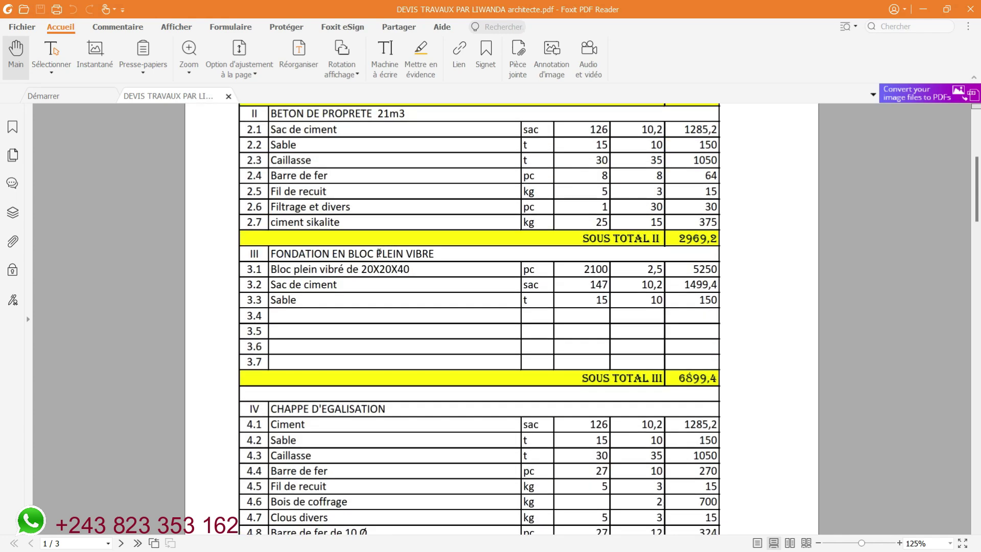
pyautogui.scroll(5, 427, 224)
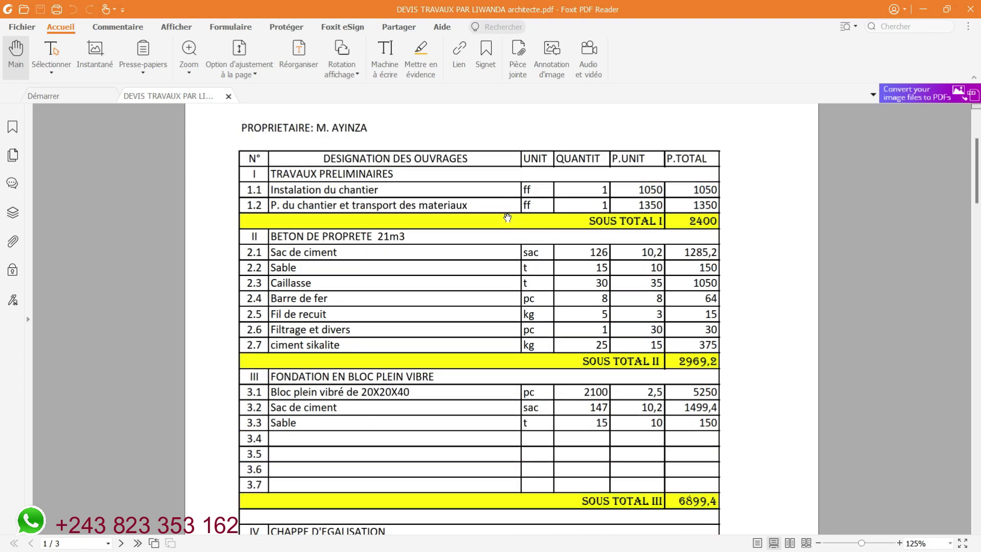
# - Restore the PDF window to its smaller size beside the spreadsheet and set its zoom to 66,67%
pyautogui.click(947, 9)
pyautogui.keyDown('ctrl'); pyautogui.scroll(-3, 811, 229); pyautogui.keyUp('ctrl')
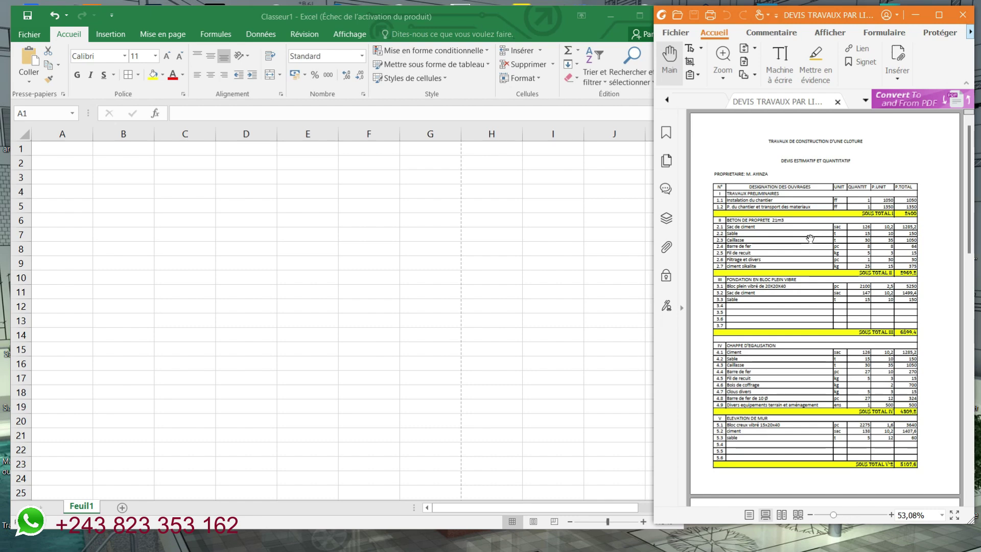
pyautogui.keyDown('ctrl'); pyautogui.scroll(1, 812, 237); pyautogui.keyUp('ctrl')
pyautogui.moveTo(803, 237); pyautogui.dragTo(811, 231)
# - Close the empty workbook Classeur1 without saving it
pyautogui.click(387, 247)
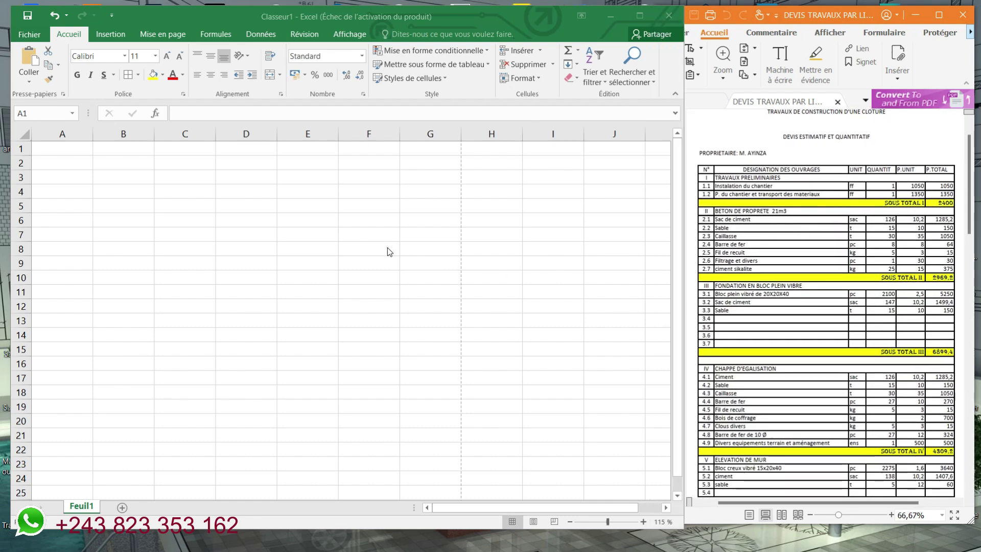
pyautogui.keyDown('ctrl'); pyautogui.scroll(-2, 387, 248); pyautogui.keyUp('ctrl')
pyautogui.keyDown('ctrl'); pyautogui.scroll(2, 387, 247); pyautogui.keyUp('ctrl')
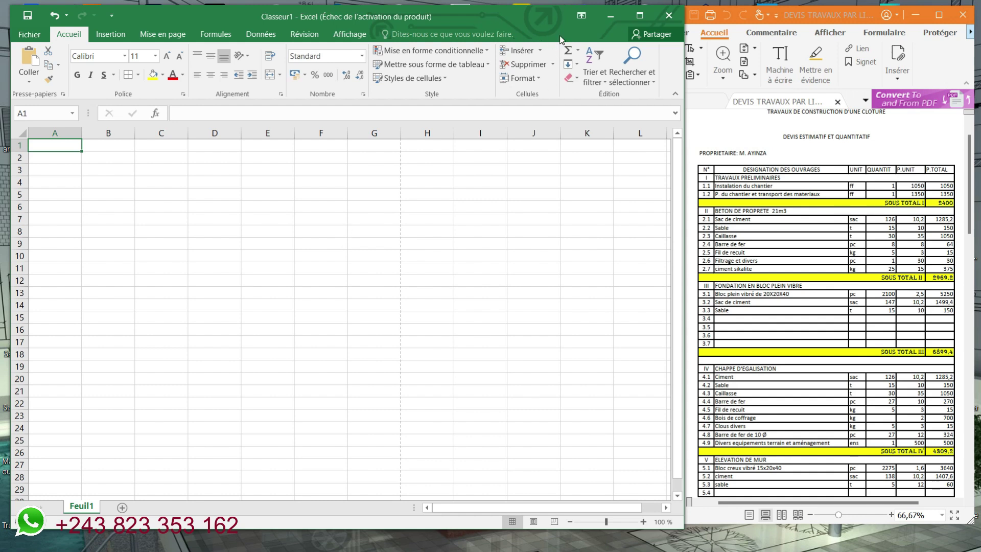
pyautogui.click(676, 18)
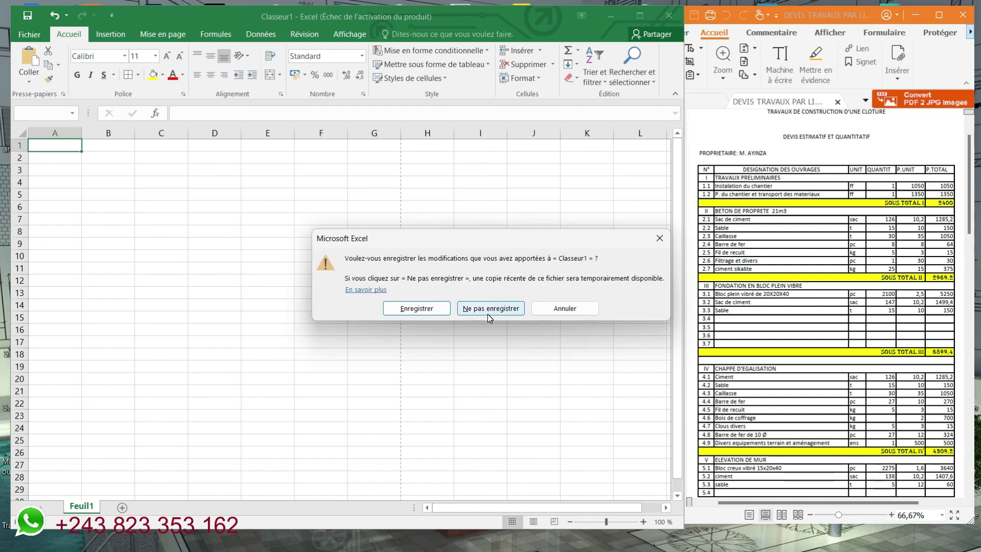
pyautogui.click(488, 312)
# - Relaunch Excel 2016, dismiss the Office activation wizard and create a blank workbook
pyautogui.moveTo(536, 550)
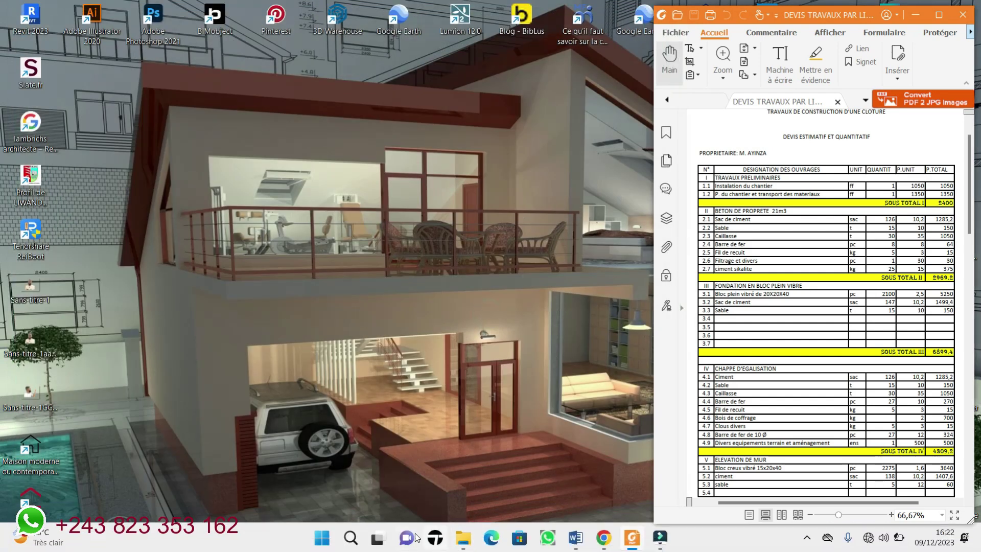
pyautogui.click(360, 535)
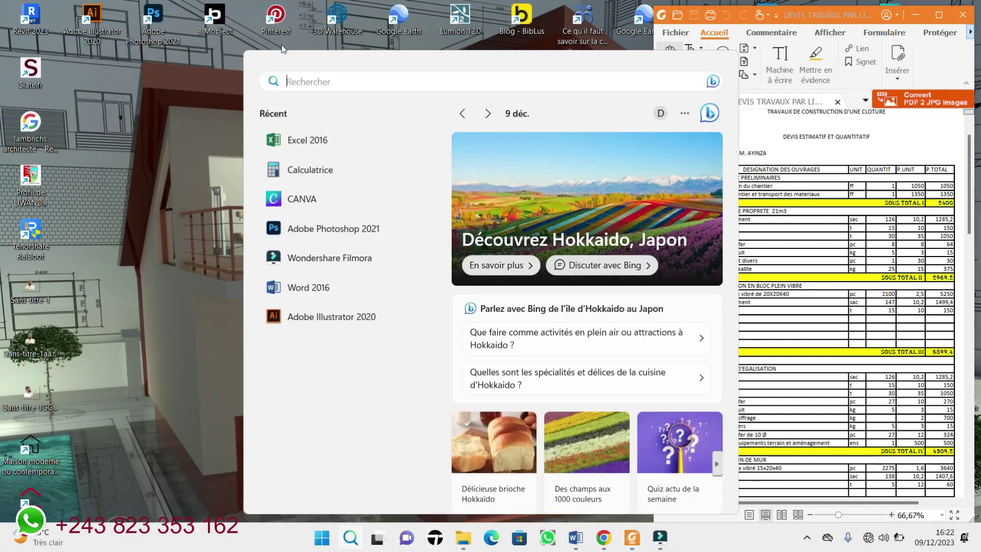
pyautogui.write('EXC')
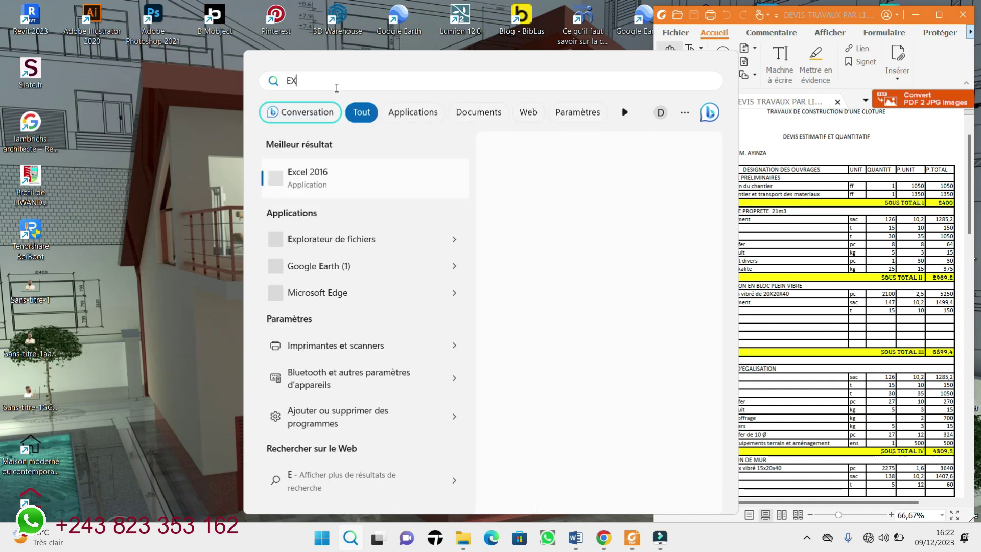
pyautogui.click(356, 175)
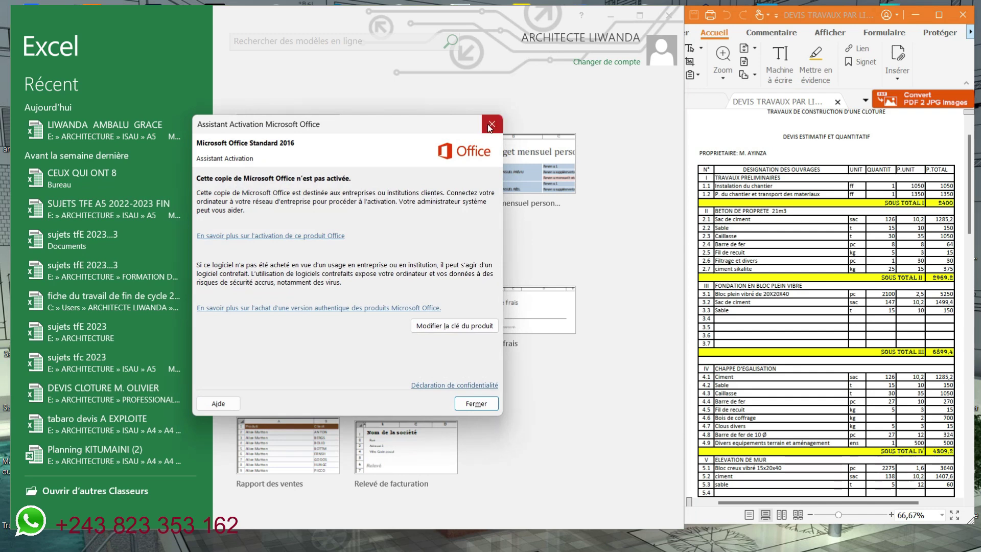
pyautogui.click(490, 121)
pyautogui.click(289, 170)
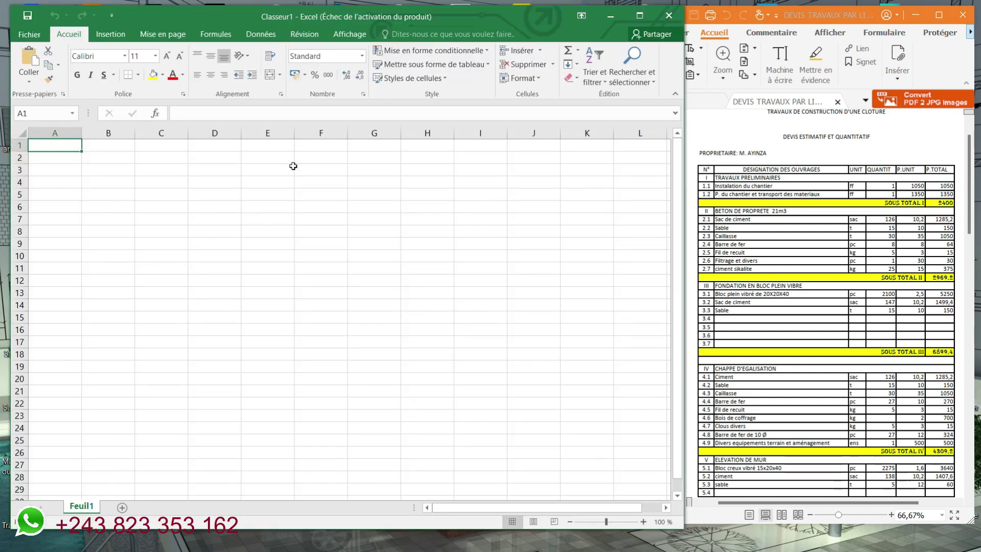
pyautogui.click(437, 303)
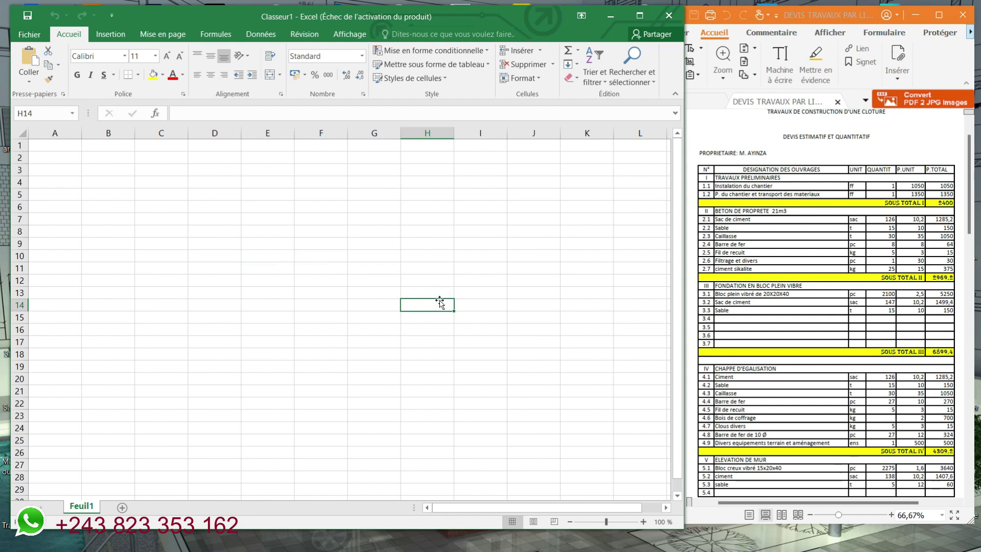
pyautogui.click(779, 230)
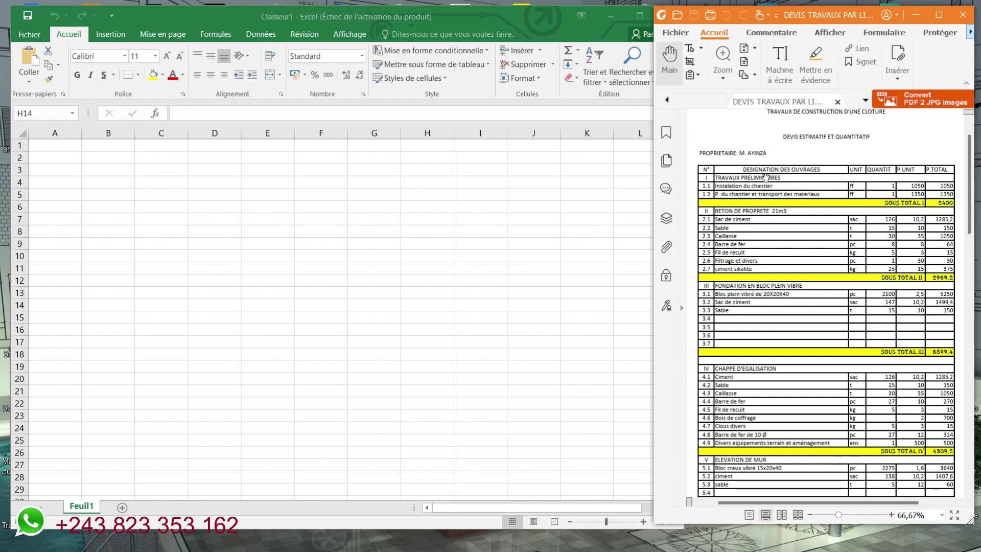
pyautogui.click(292, 234)
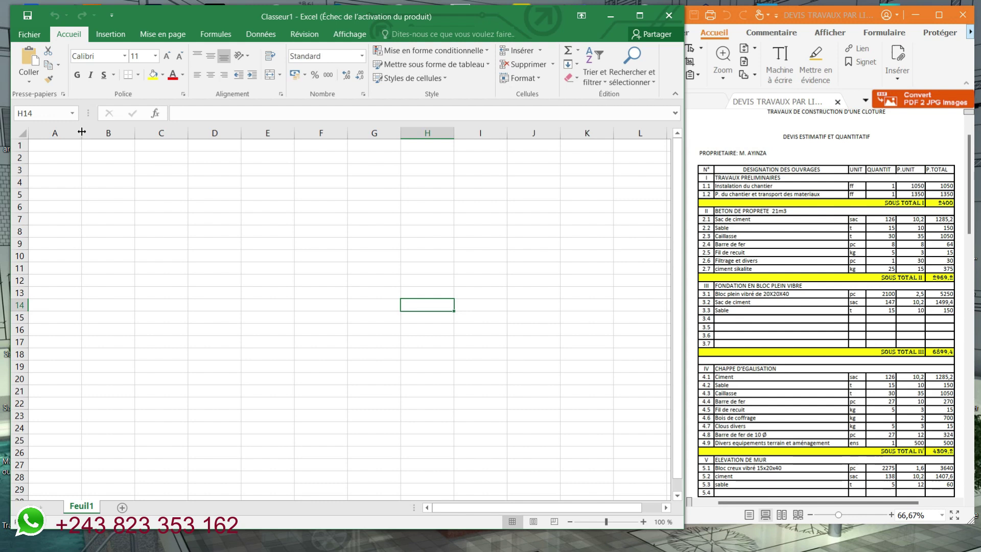
# - Narrow columns A and C to about half, widen column B to about four times its width, and slightly widen columns D, E and F
pyautogui.moveTo(82, 132); pyautogui.dragTo(56, 133)
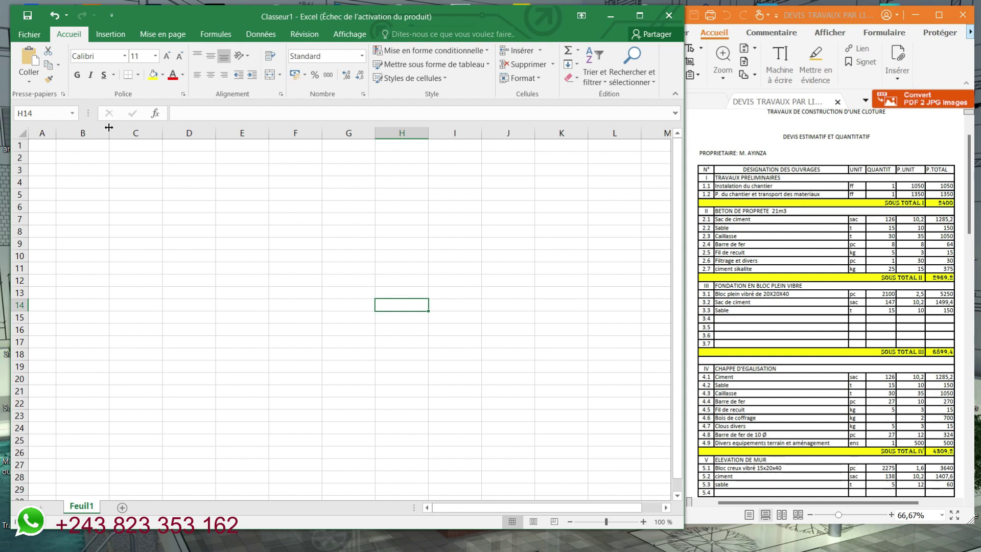
pyautogui.moveTo(109, 127); pyautogui.dragTo(268, 134)
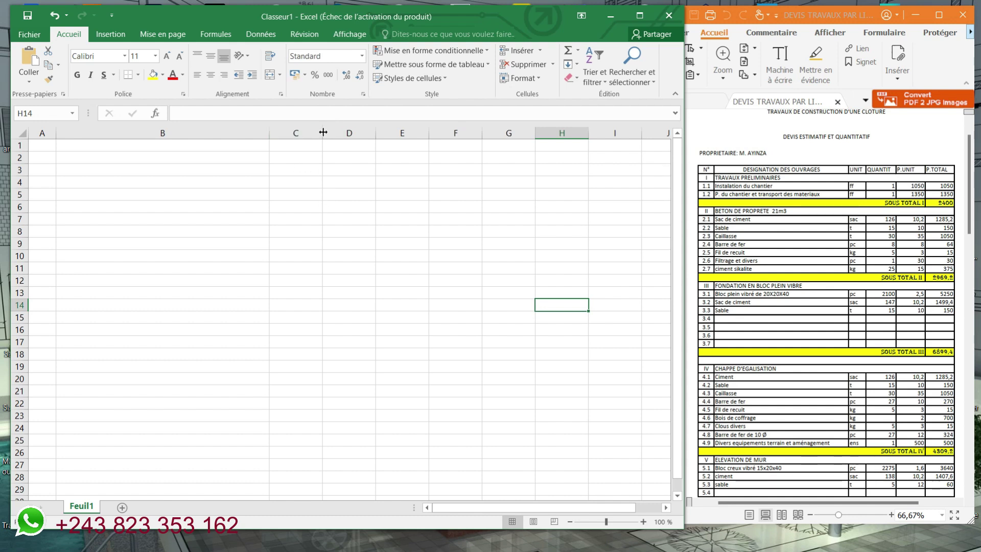
pyautogui.moveTo(323, 132); pyautogui.dragTo(298, 129)
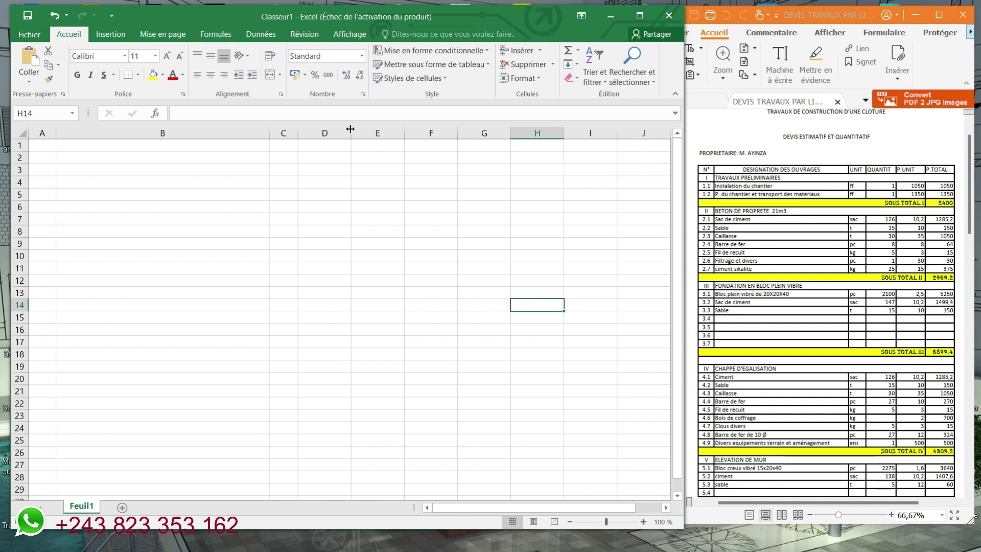
pyautogui.moveTo(351, 129); pyautogui.dragTo(362, 130)
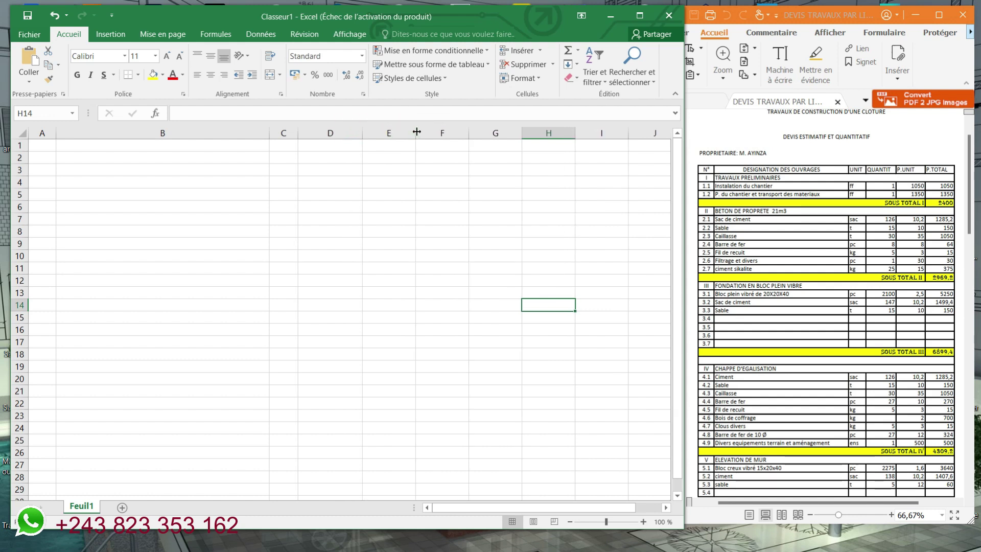
pyautogui.moveTo(417, 132); pyautogui.dragTo(425, 132)
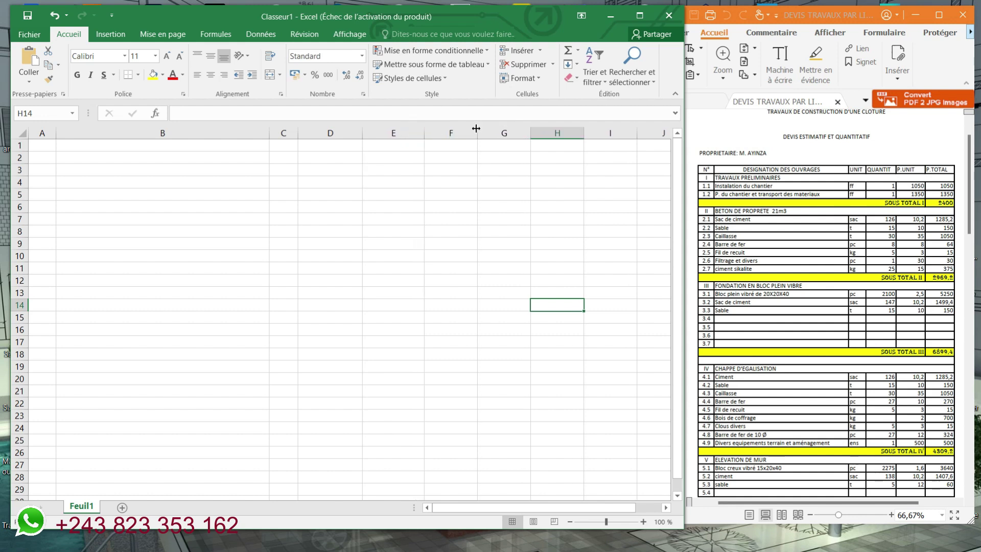
pyautogui.moveTo(477, 129); pyautogui.dragTo(489, 131)
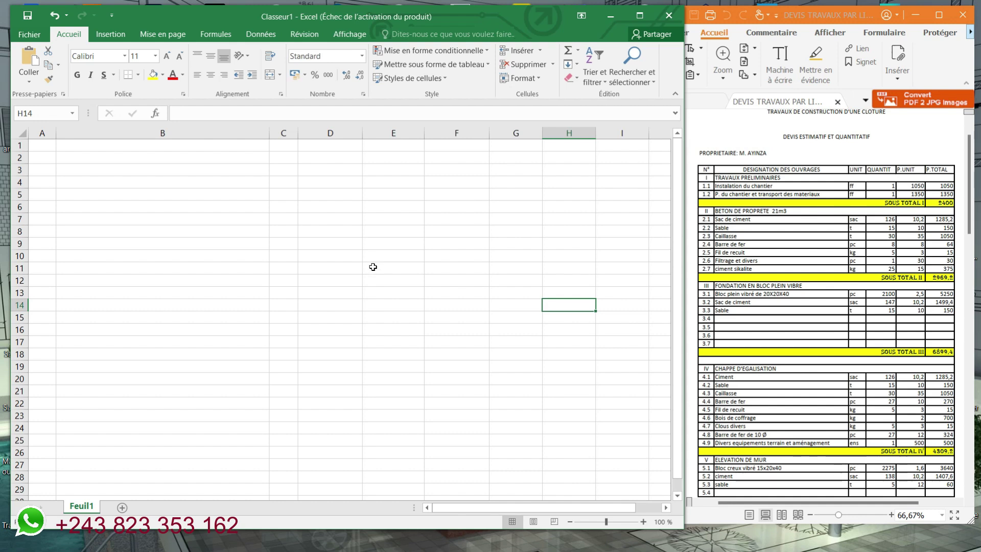
pyautogui.click(445, 298)
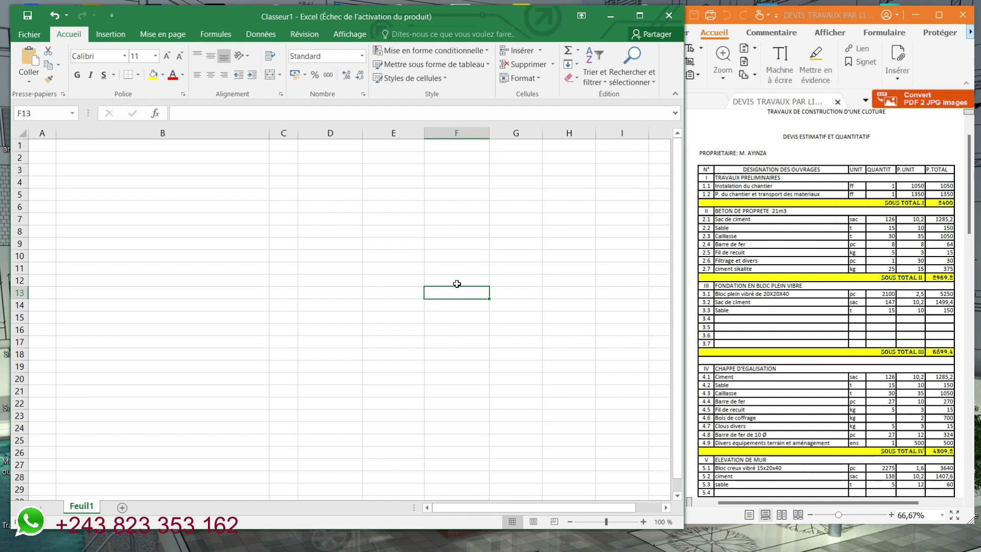
pyautogui.click(457, 267)
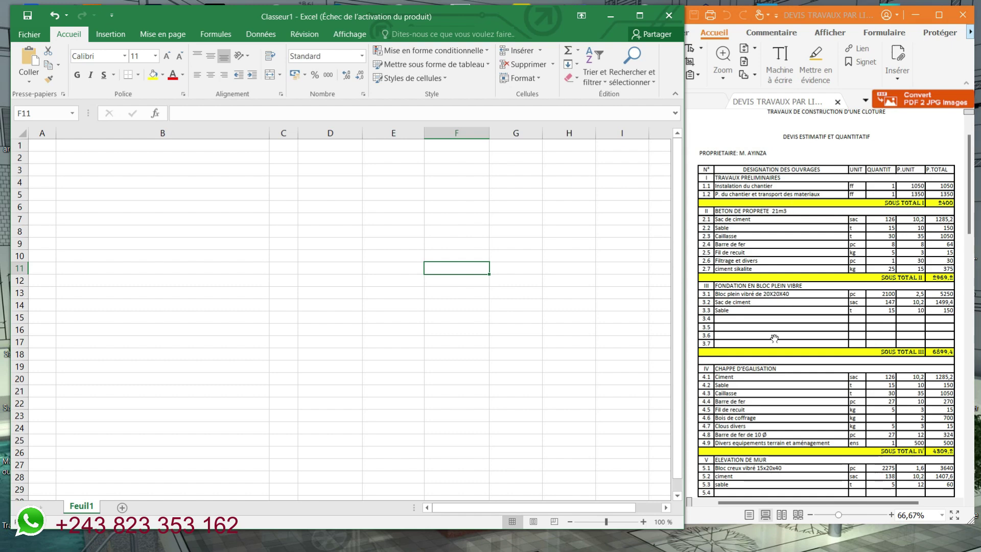
pyautogui.click(282, 295)
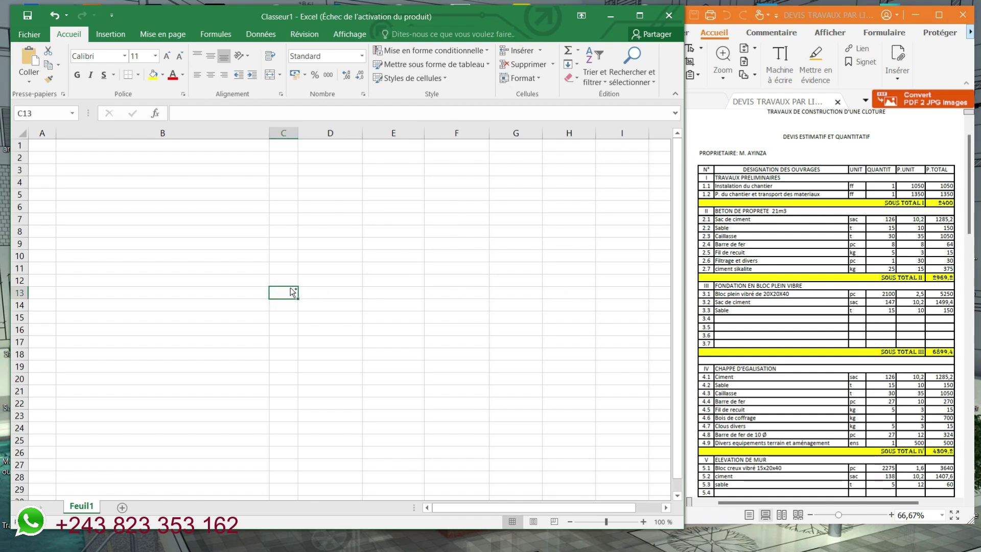
pyautogui.keyDown('ctrl'); pyautogui.scroll(-1, 290, 287); pyautogui.keyUp('ctrl')
pyautogui.keyDown('ctrl'); pyautogui.scroll(1, 243, 265); pyautogui.keyUp('ctrl')
pyautogui.click(150, 243)
pyautogui.click(152, 232)
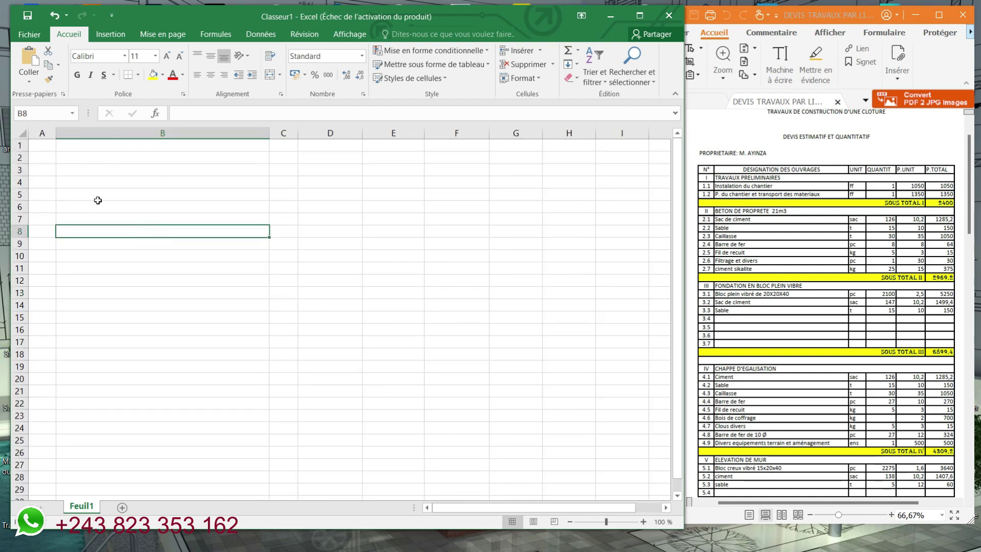
pyautogui.click(36, 260)
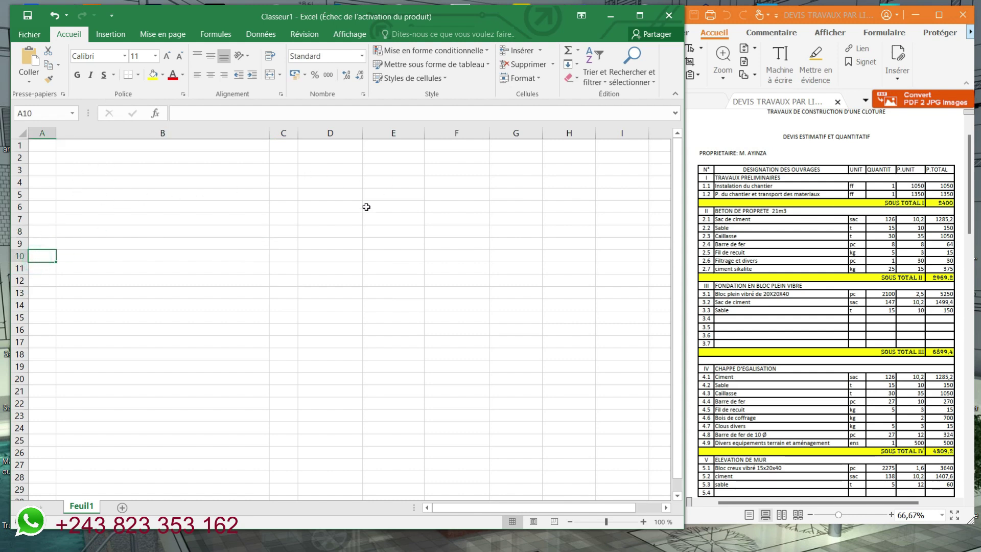
pyautogui.click(790, 185)
pyautogui.scroll(1, 813, 174)
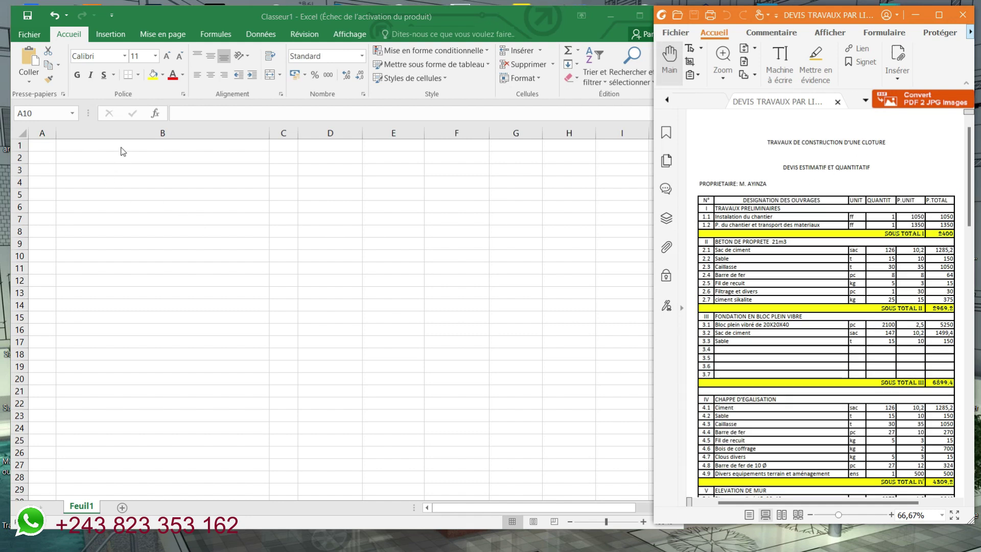
# - Apply all borders (Toutes les bordures) to the cell range A10:F31
pyautogui.click(35, 250)
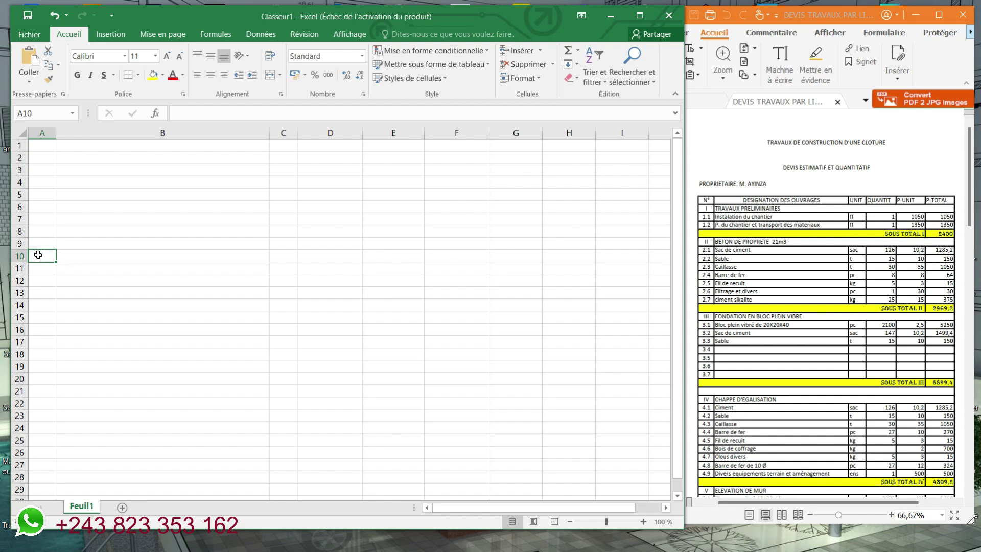
pyautogui.moveTo(37, 254); pyautogui.dragTo(474, 475)
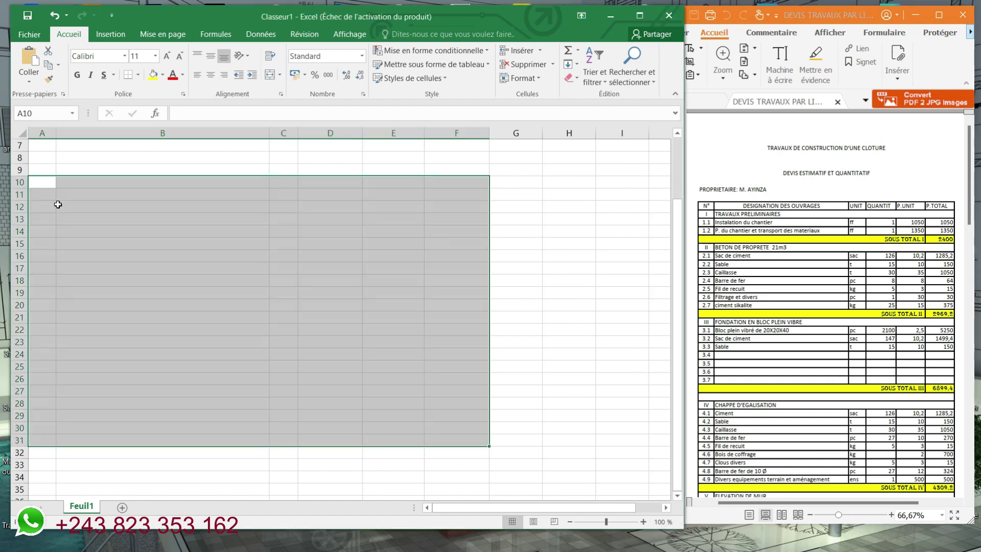
pyautogui.scroll(2, 67, 205)
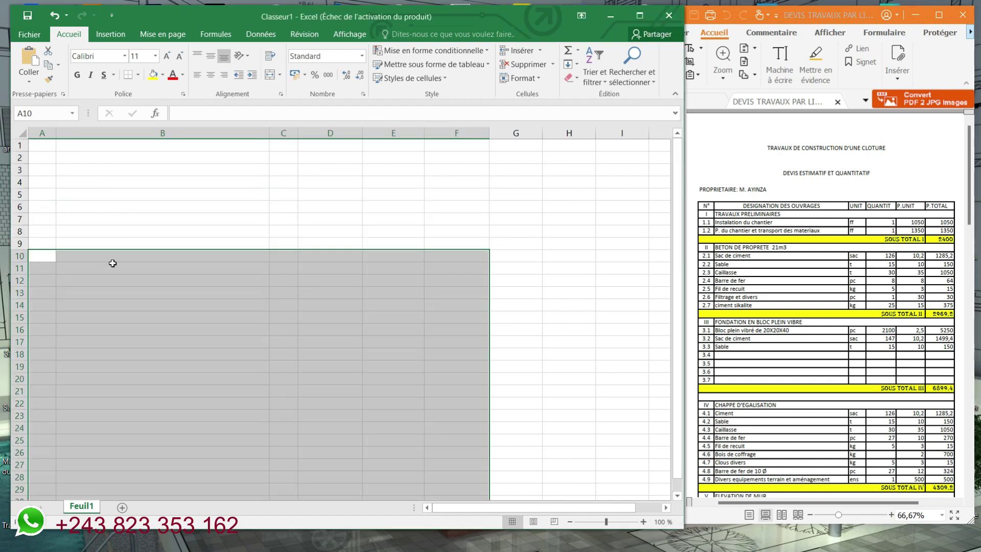
pyautogui.scroll(-3, 114, 264)
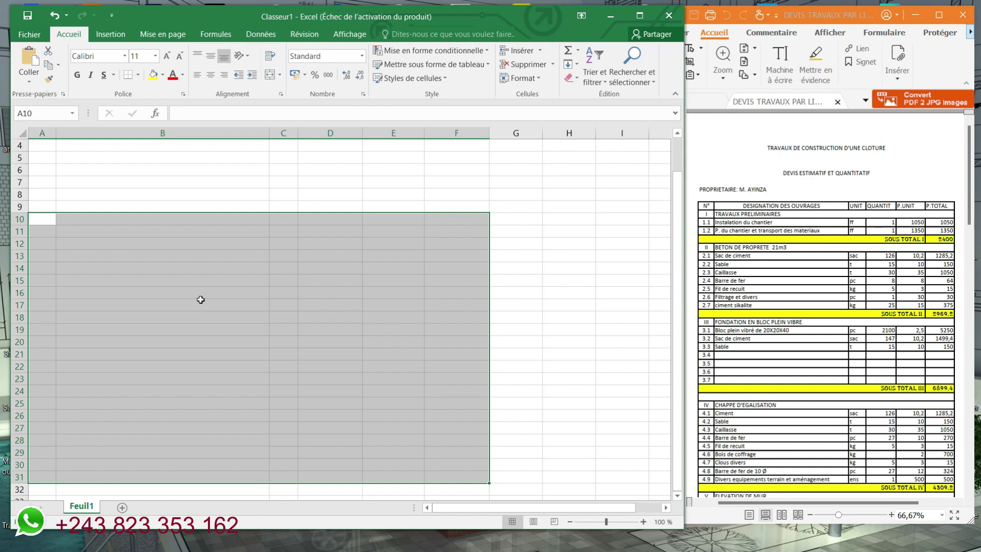
pyautogui.click(139, 76)
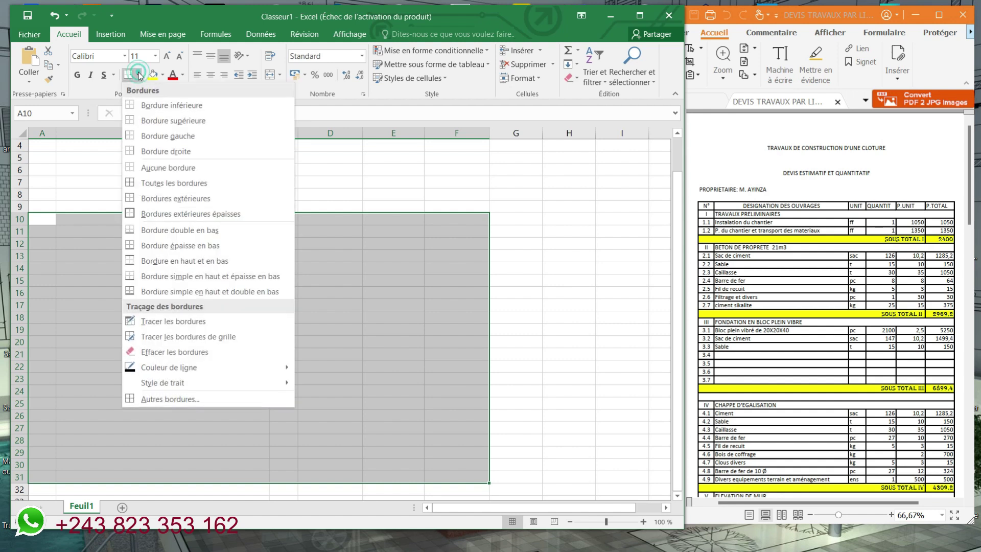
pyautogui.click(184, 185)
pyautogui.click(332, 193)
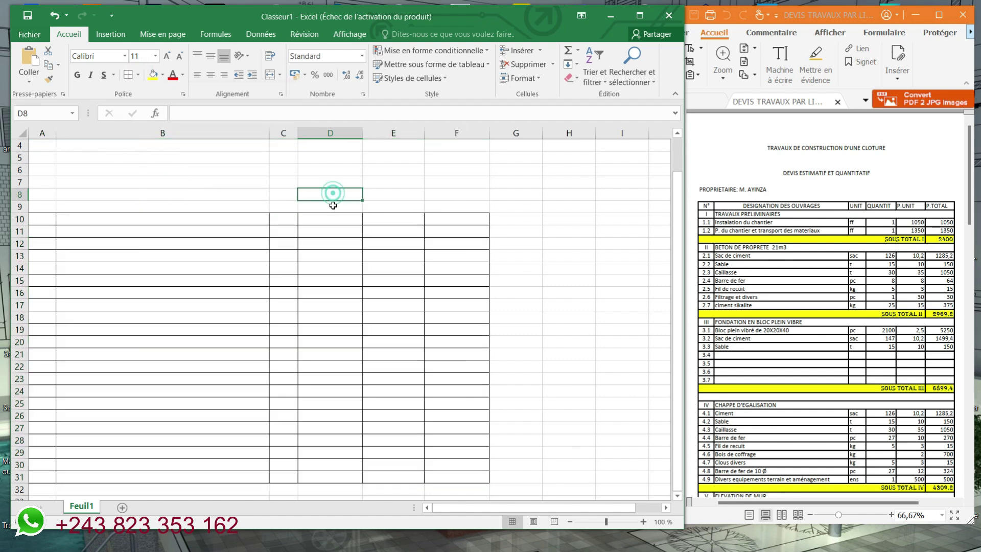
pyautogui.scroll(-1, 340, 289)
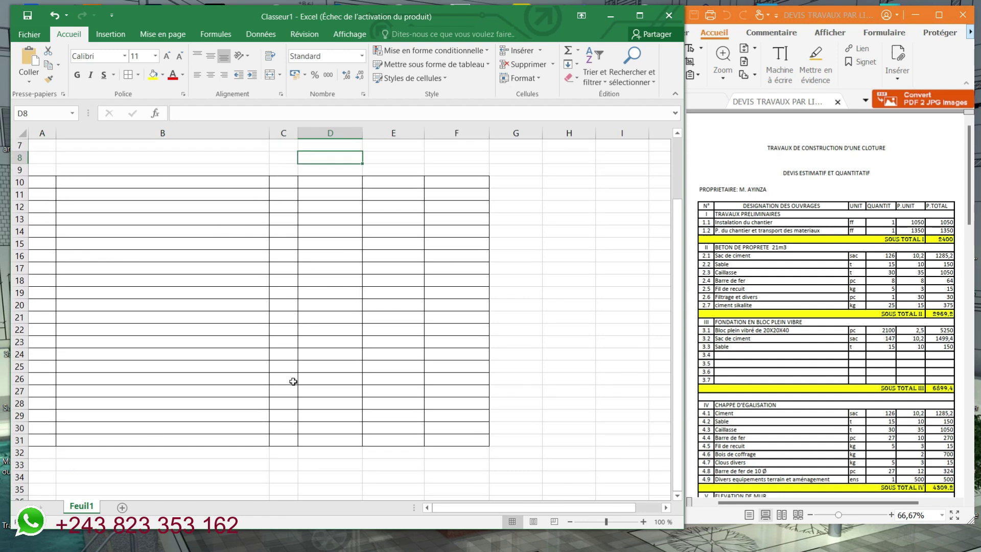
# - Check how the bordered table fits on the page in the print preview and return to the sheet
pyautogui.scroll(1, 295, 378)
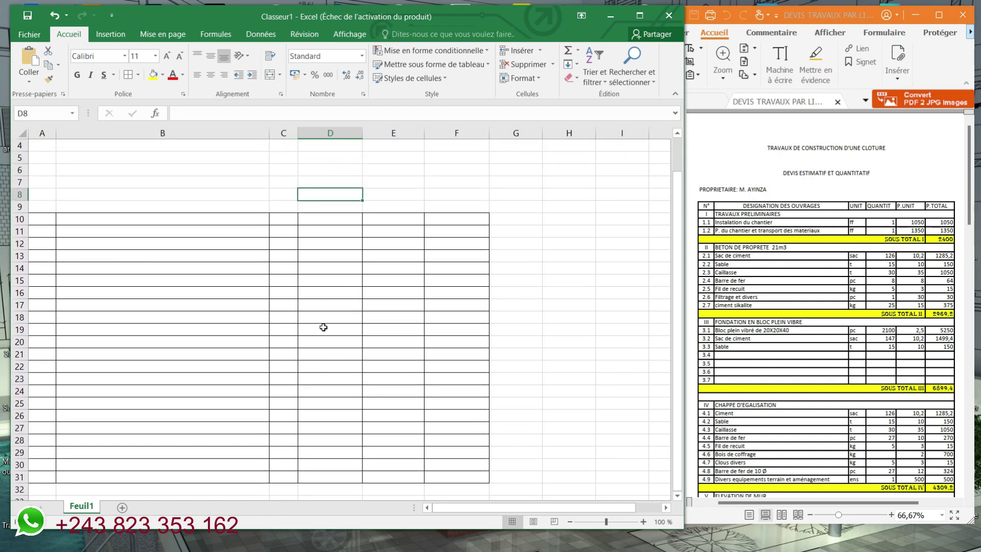
pyautogui.click(279, 172)
pyautogui.click(305, 280)
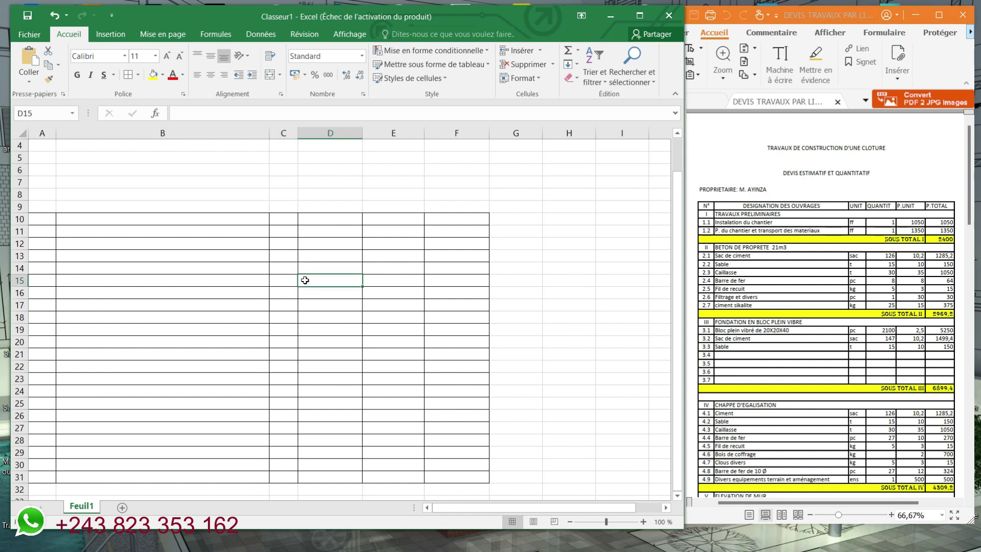
pyautogui.hotkey('ctrl', 'p')
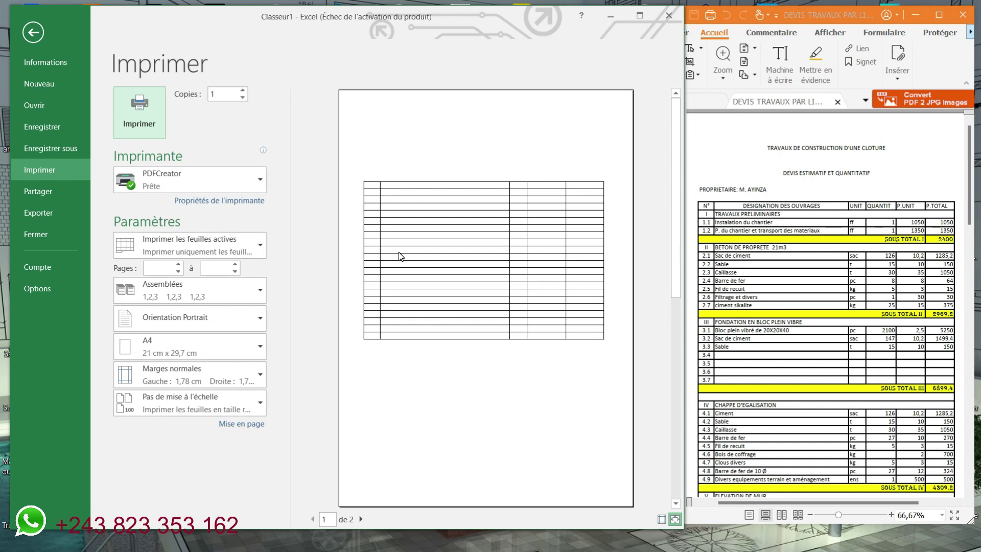
pyautogui.click(33, 34)
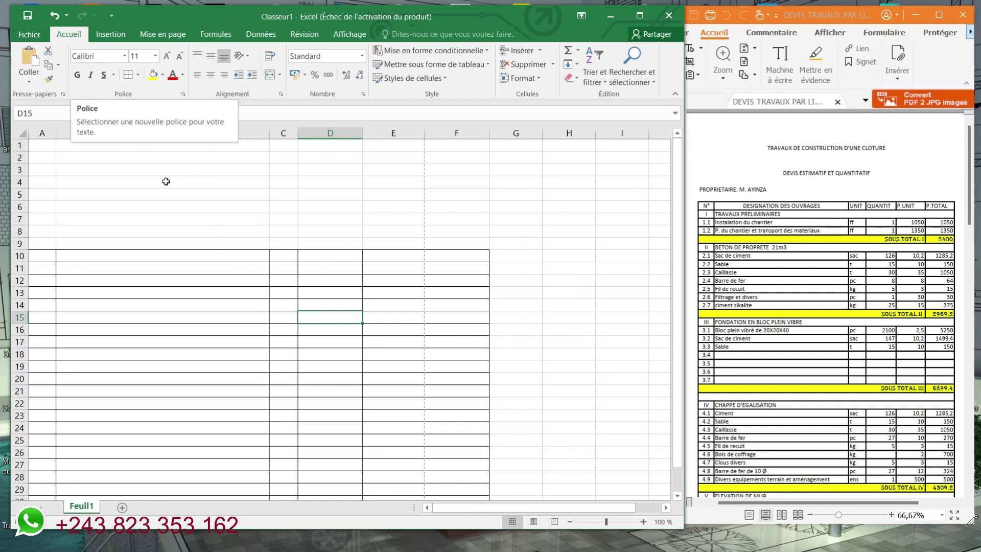
# - Enter the title "TRAVAUX DE CONSTRUCTION D'UN MUR DE CLOTURE" in cell B4
pyautogui.click(200, 182)
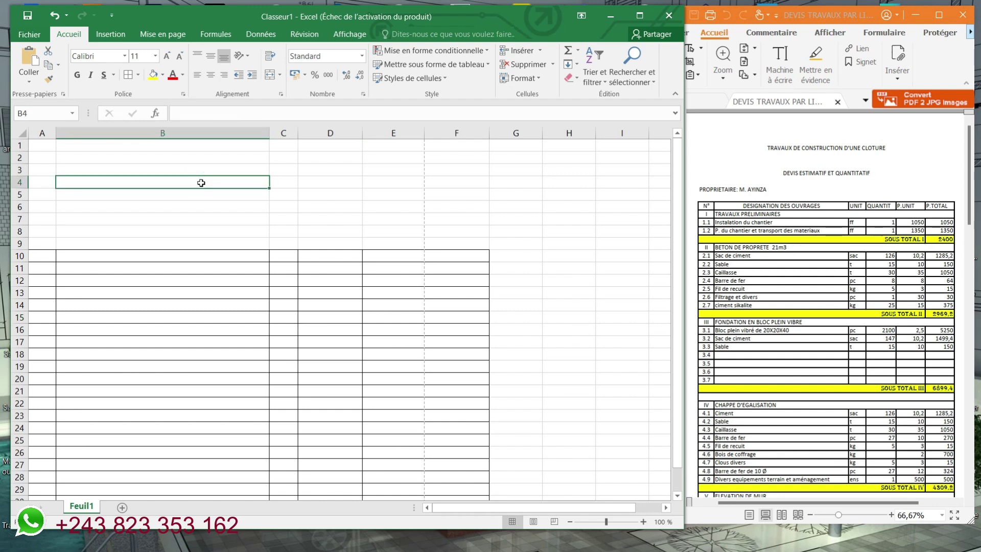
pyautogui.doubleClick(201, 183)
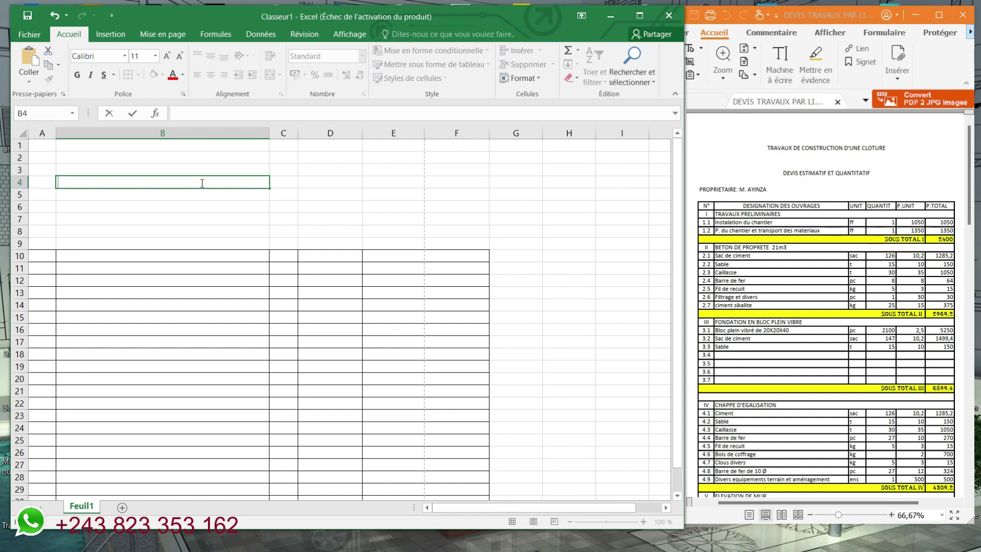
pyautogui.write('TRA')
pyautogui.write('VAUX DE CONST')
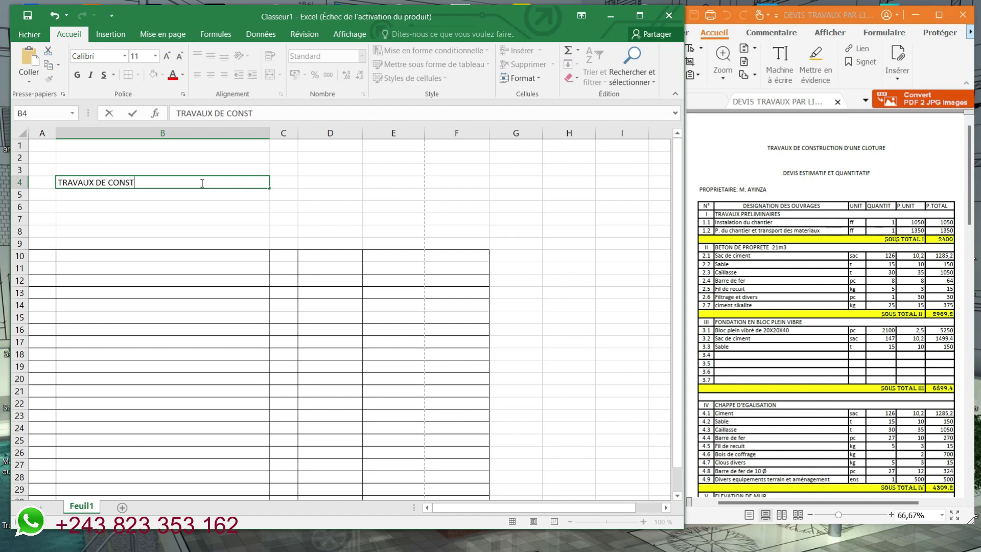
pyautogui.write('RU')
pyautogui.press('BackSpace')
pyautogui.write("TION D'UN M")
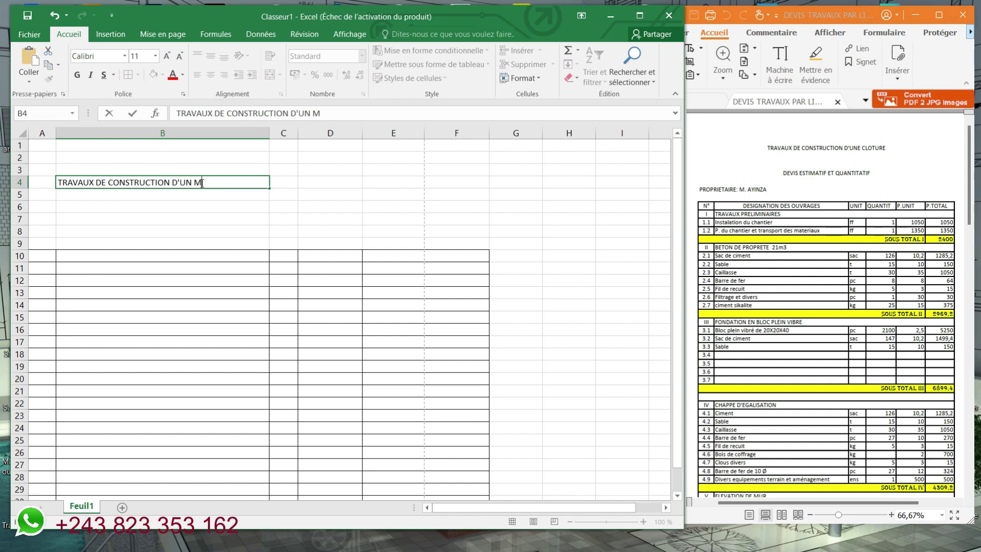
pyautogui.write('UR DE CLOTURE')
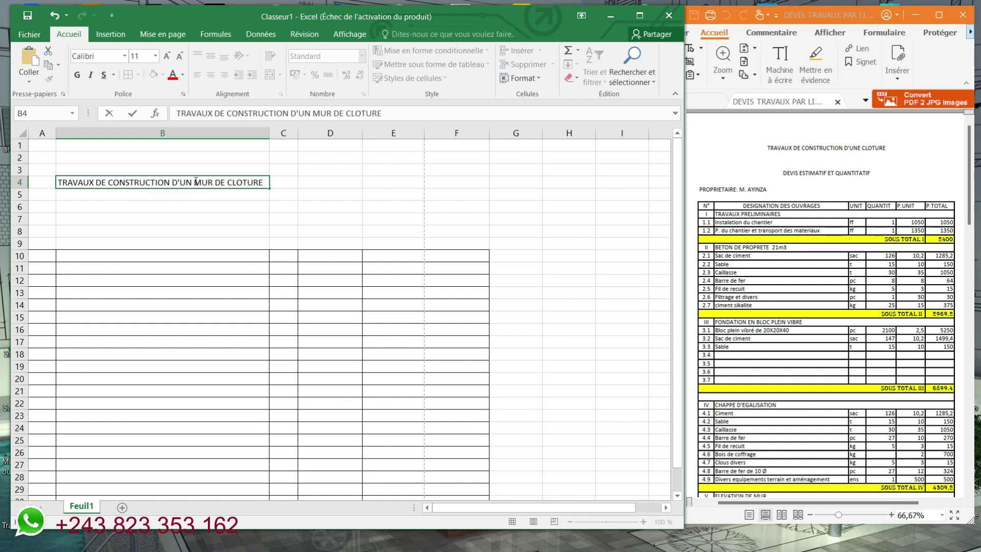
pyautogui.click(230, 204)
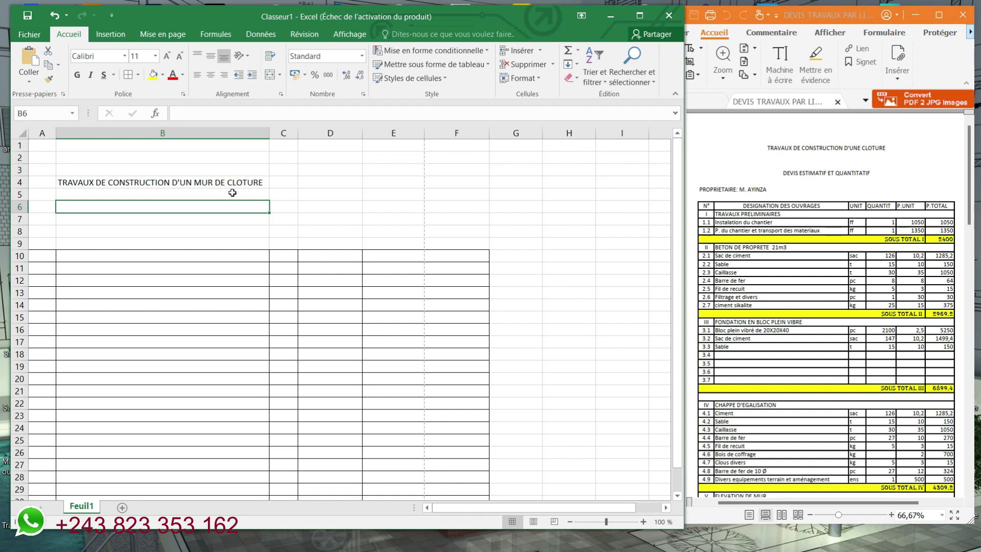
# - Merge and center (Fusionner et centrer) the title across the table width, cells A4:F4
pyautogui.click(236, 182)
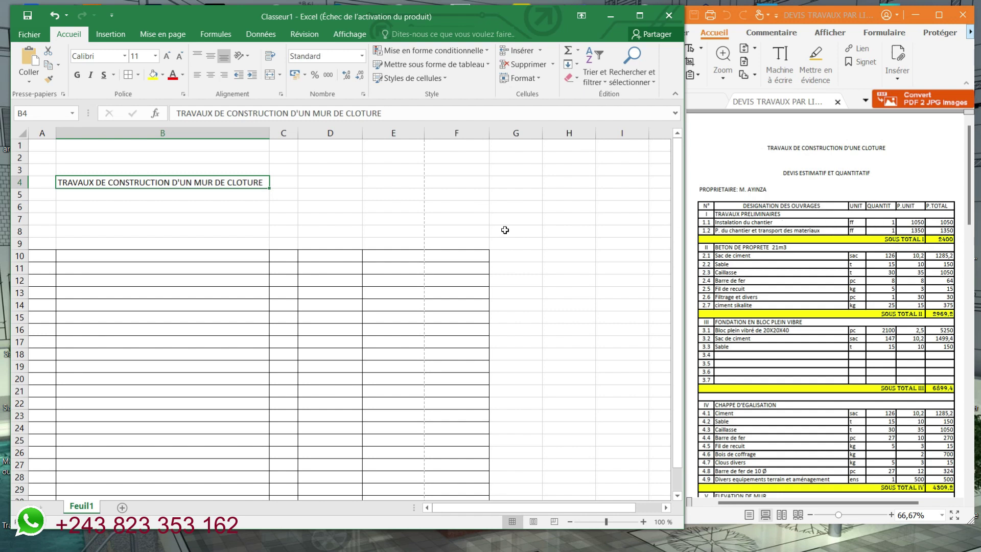
pyautogui.click(42, 183)
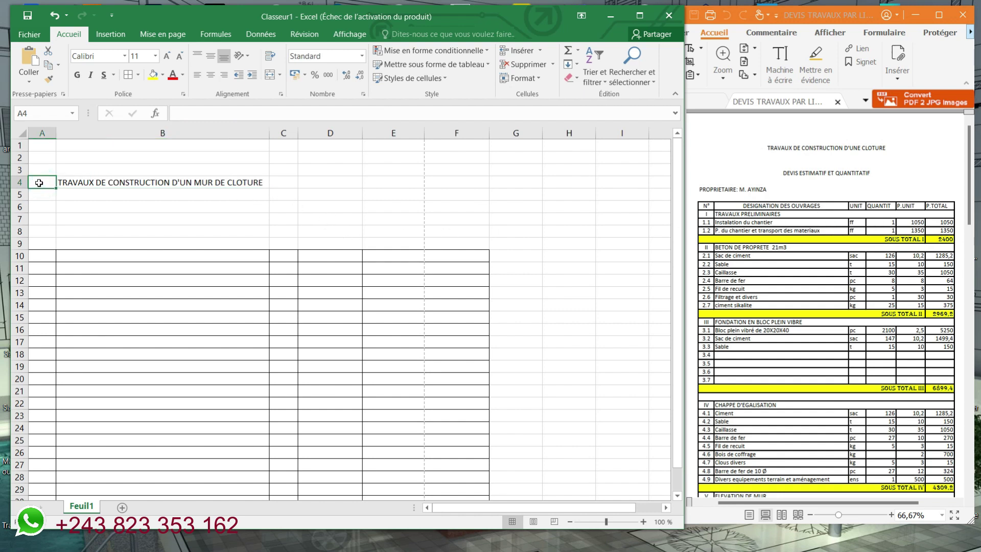
pyautogui.click(40, 182)
pyautogui.moveTo(46, 181); pyautogui.dragTo(129, 180)
pyautogui.moveTo(235, 182); pyautogui.dragTo(479, 183)
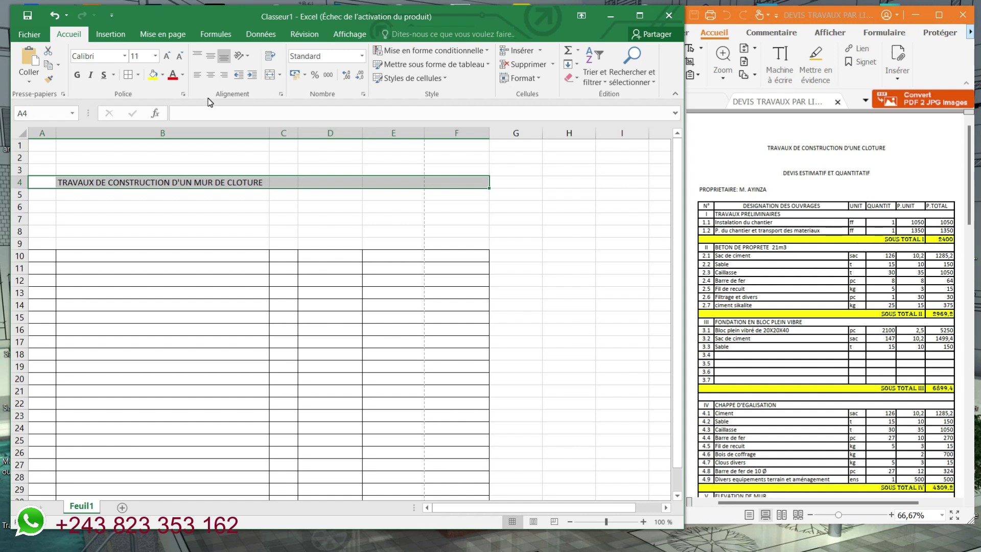
pyautogui.click(280, 78)
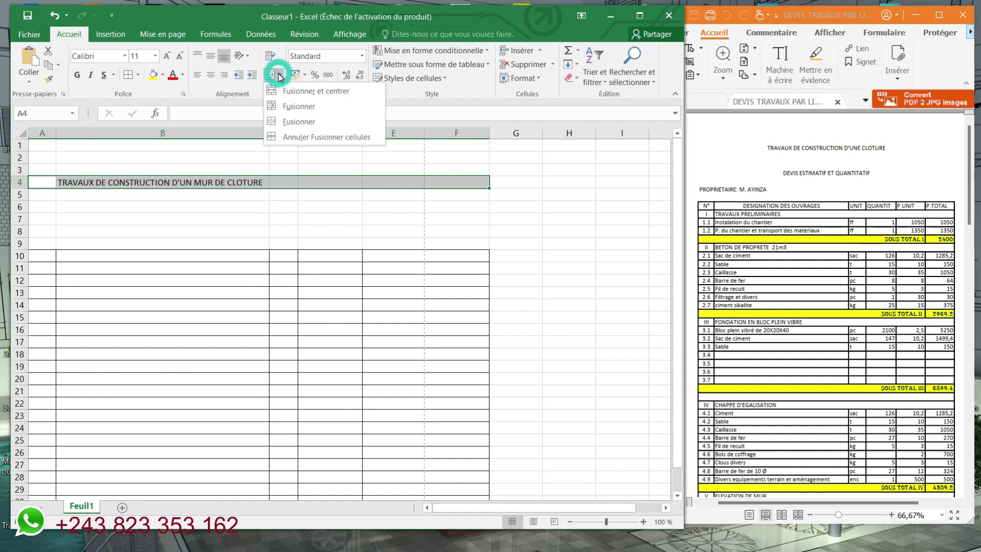
pyautogui.click(306, 90)
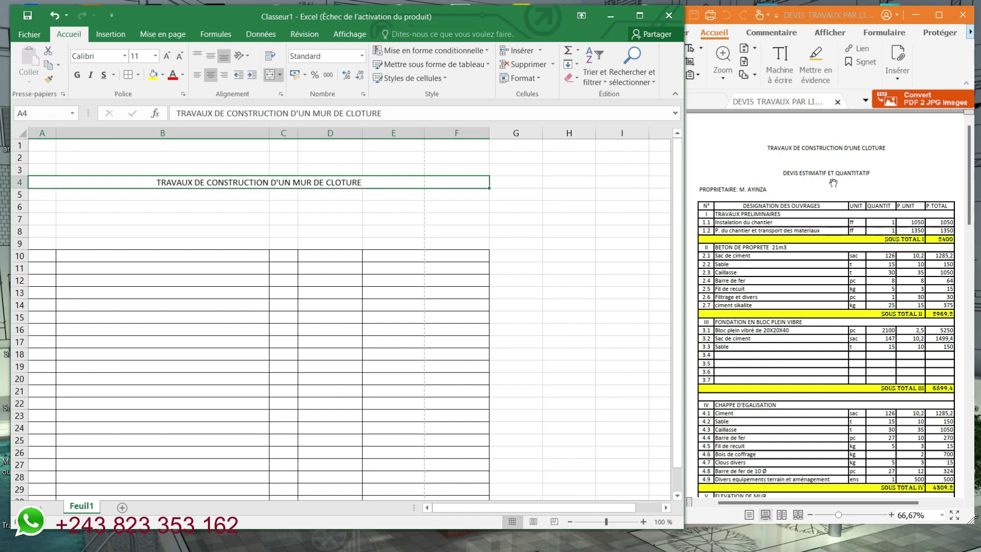
# - Enter the subtitle "DEVIS ESTIMATIF ET QUANTITATIF" in cell B6
pyautogui.click(243, 207)
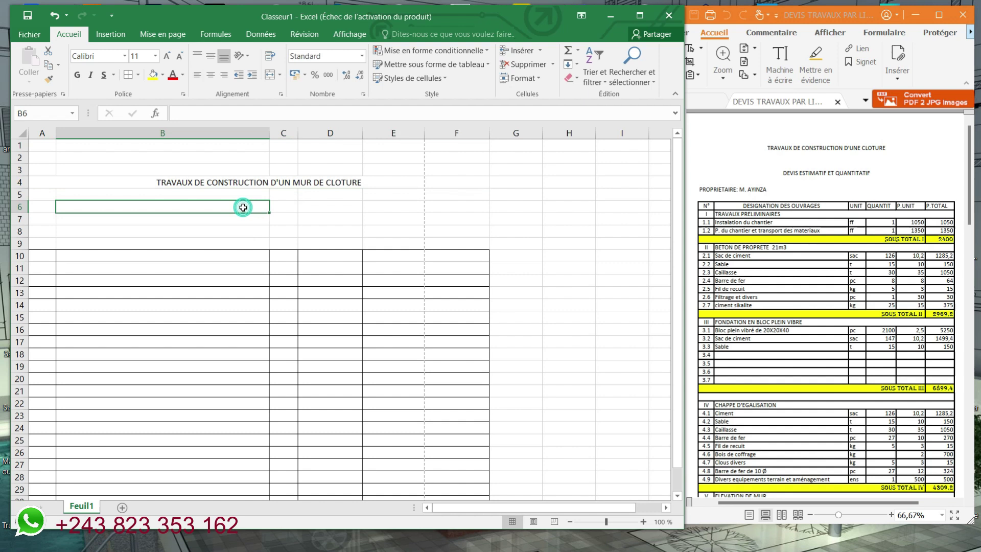
pyautogui.click(274, 222)
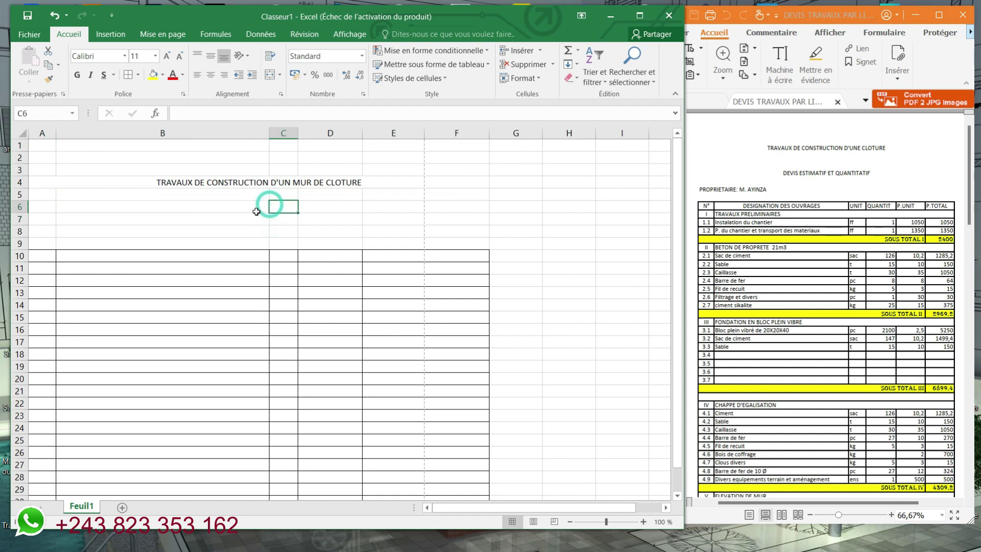
pyautogui.click(259, 208)
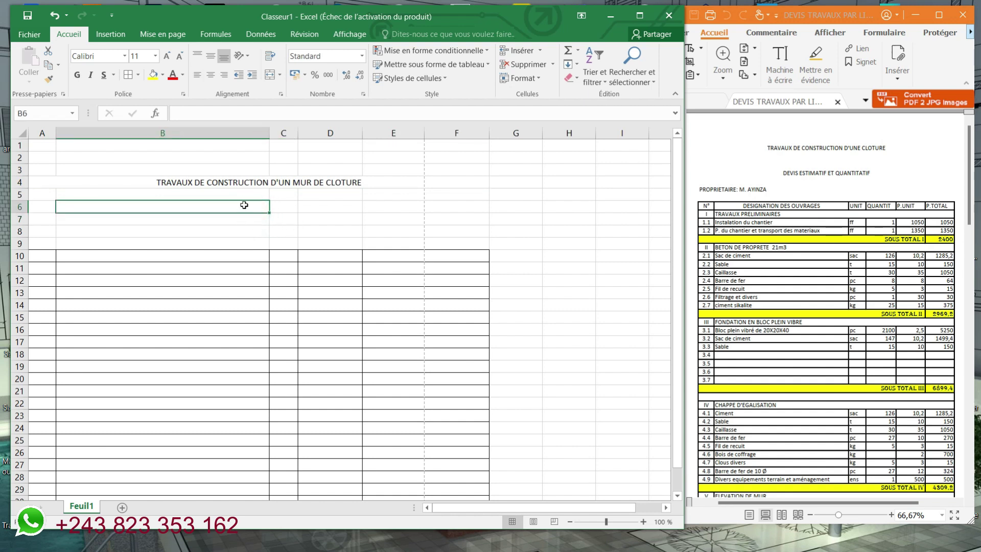
pyautogui.write('DEV')
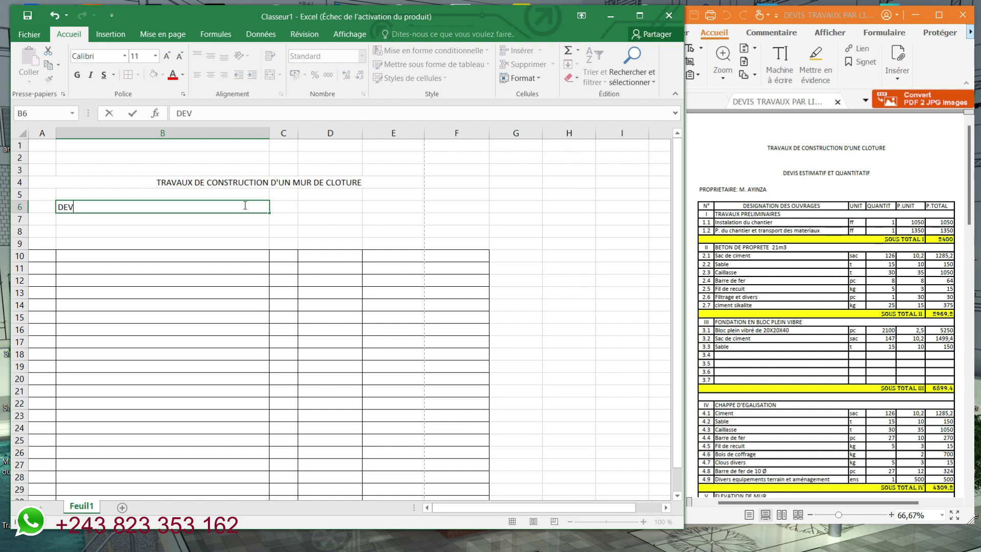
pyautogui.write('IS ESTIMATI')
pyautogui.write('F ')
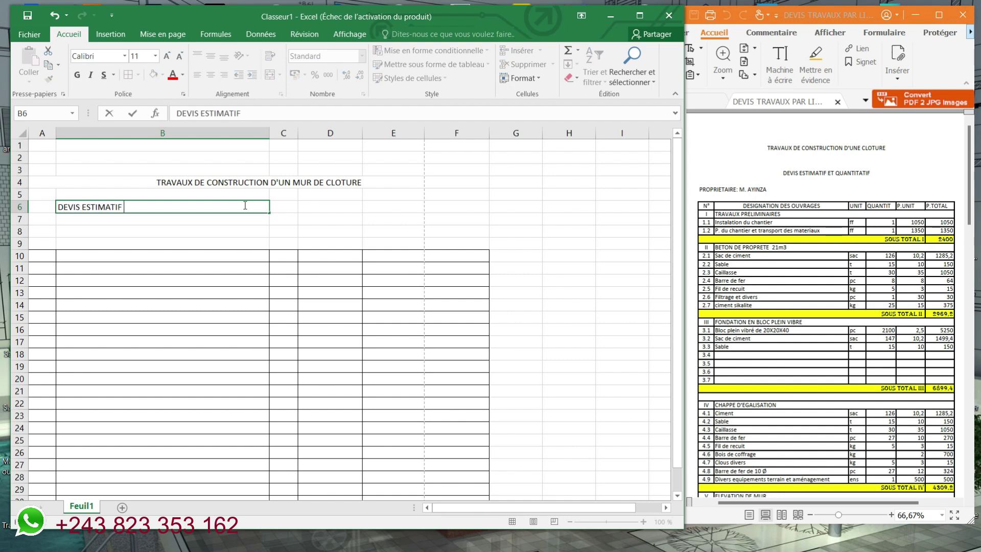
pyautogui.write('ET QUANTITA')
pyautogui.write('TIF')
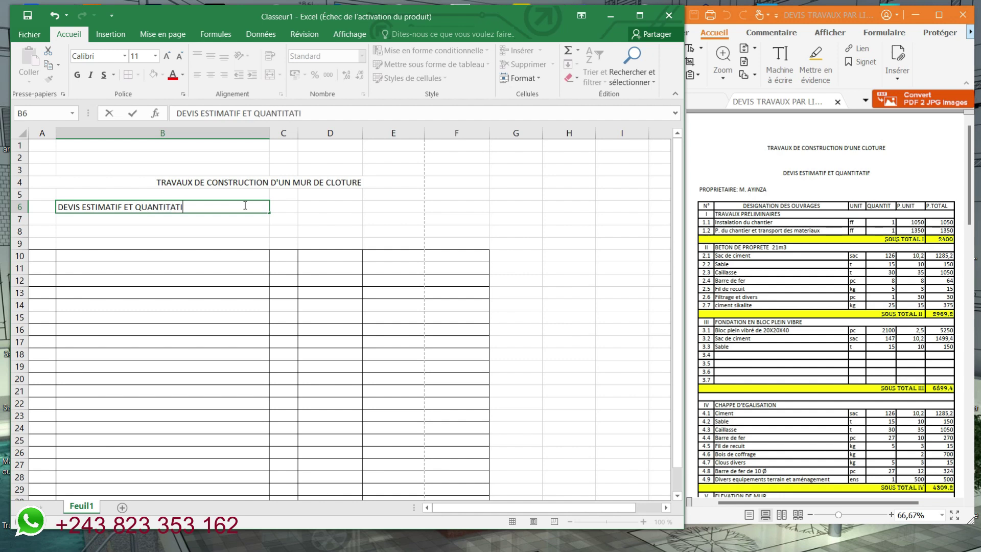
pyautogui.click(233, 226)
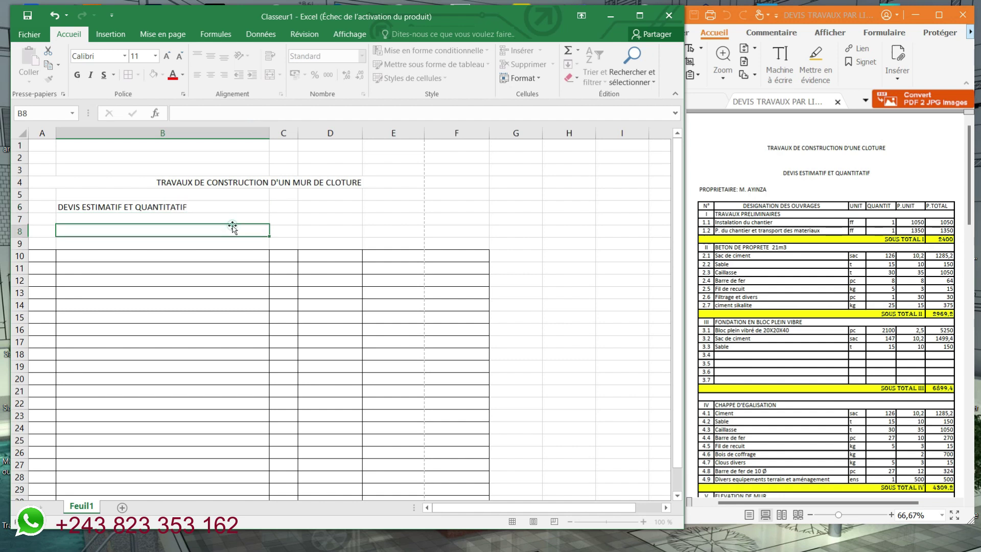
# - Merge and center (Fusionner et centrer) the subtitle across cells A6:F6
pyautogui.click(220, 210)
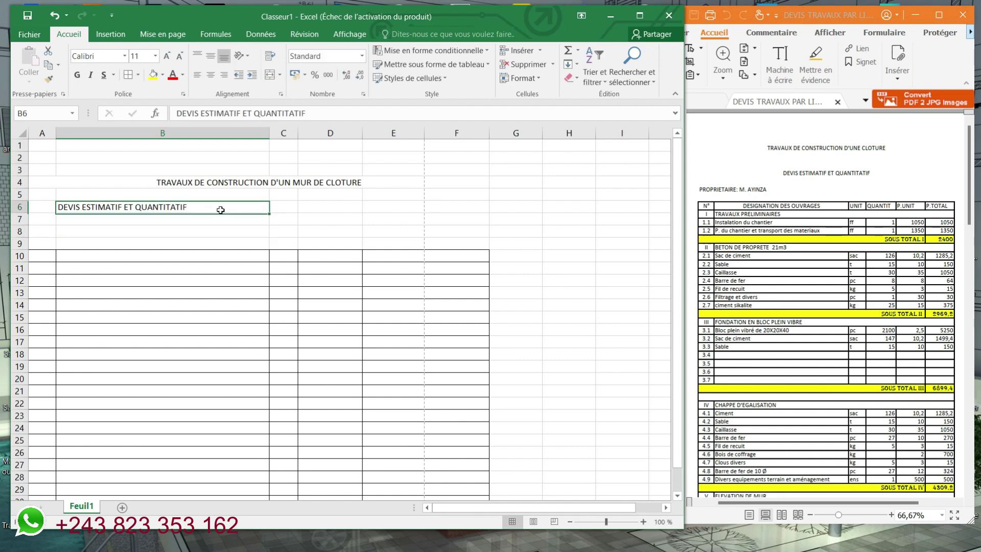
pyautogui.click(40, 208)
pyautogui.moveTo(40, 207); pyautogui.dragTo(478, 204)
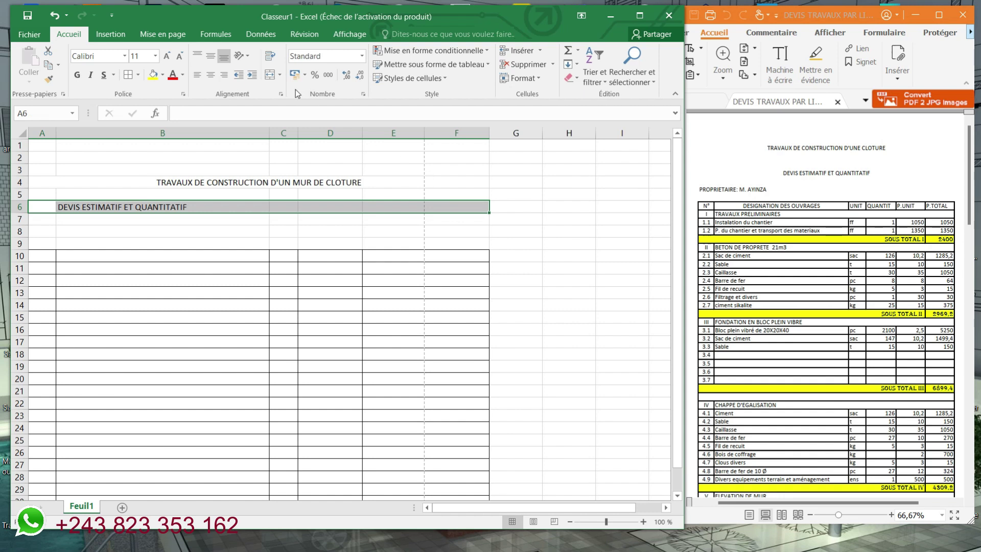
pyautogui.click(281, 78)
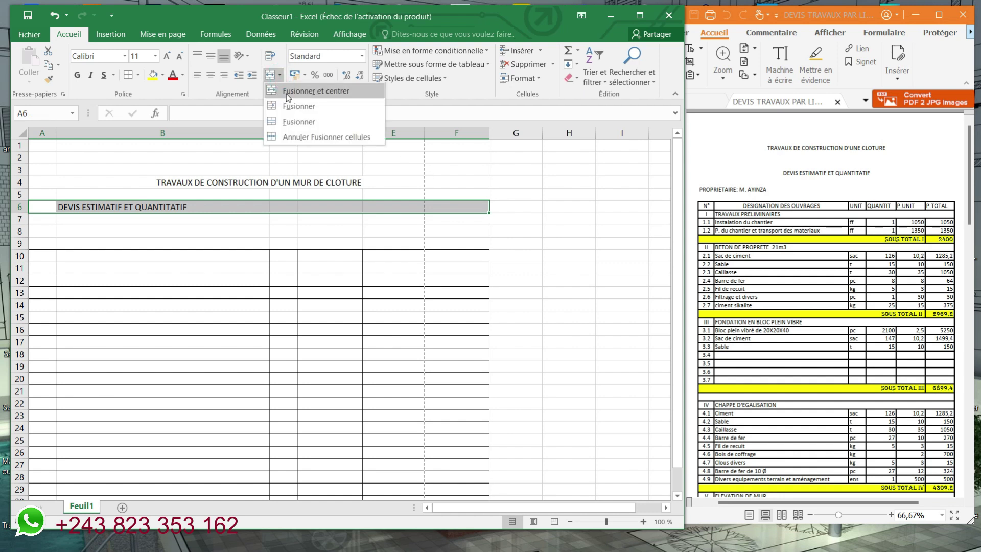
pyautogui.click(286, 94)
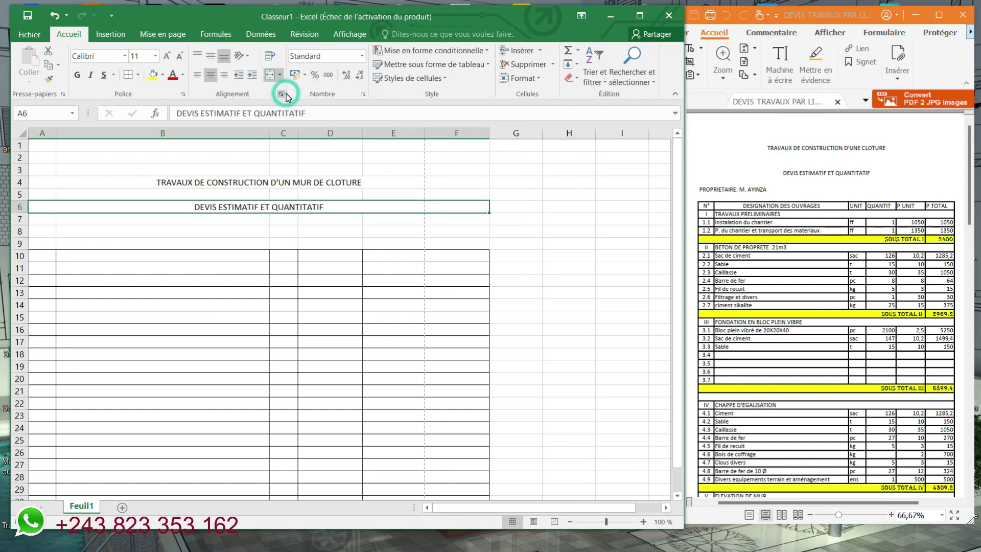
# - Enter the owner label "PROPRIETAIRE: M" in cell B8, below the subtitle
pyautogui.click(294, 228)
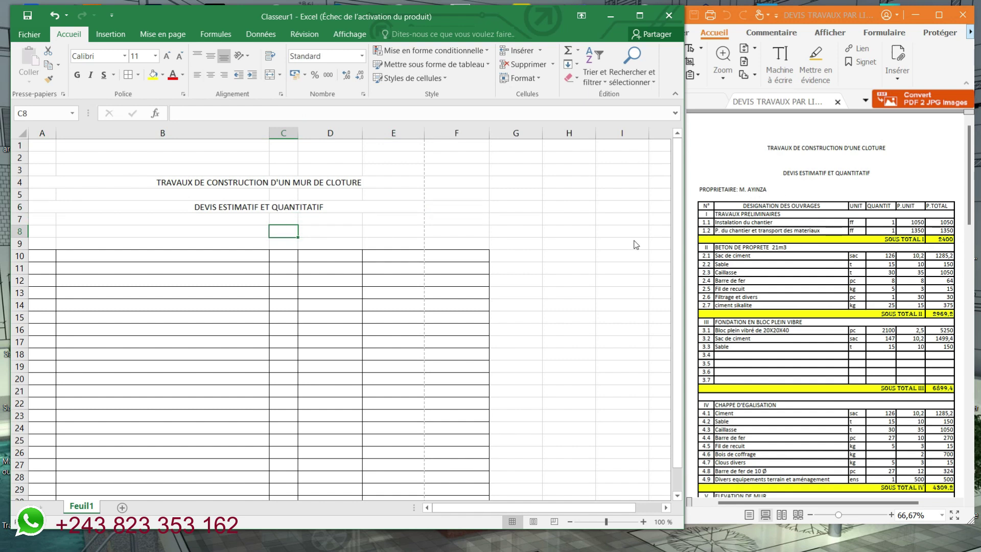
pyautogui.click(123, 232)
pyautogui.click(45, 232)
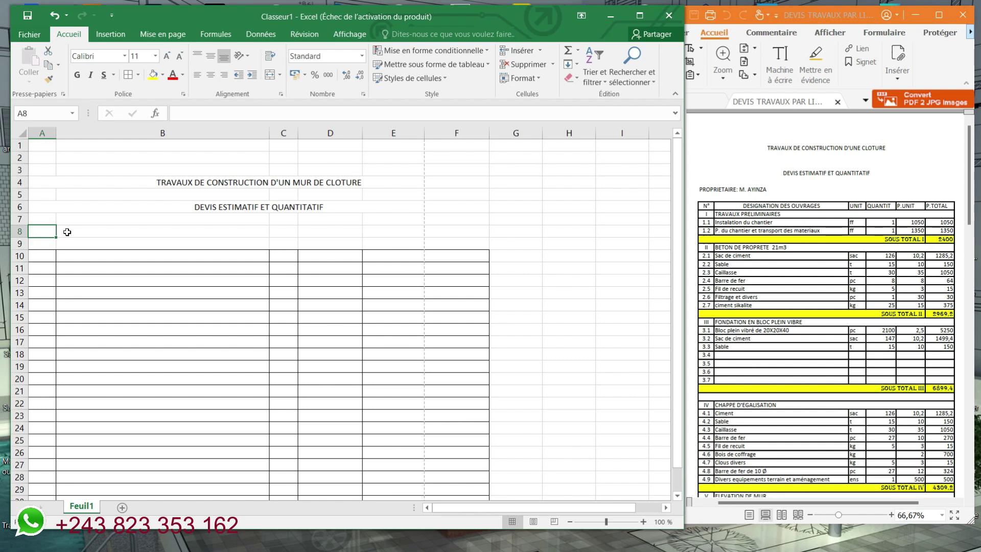
pyautogui.click(68, 232)
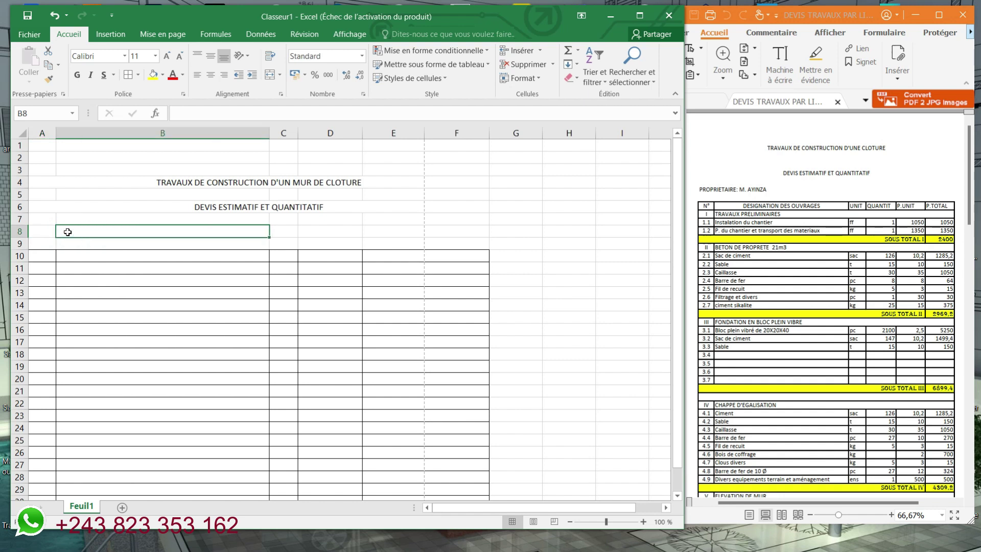
pyautogui.write('PROPIE')
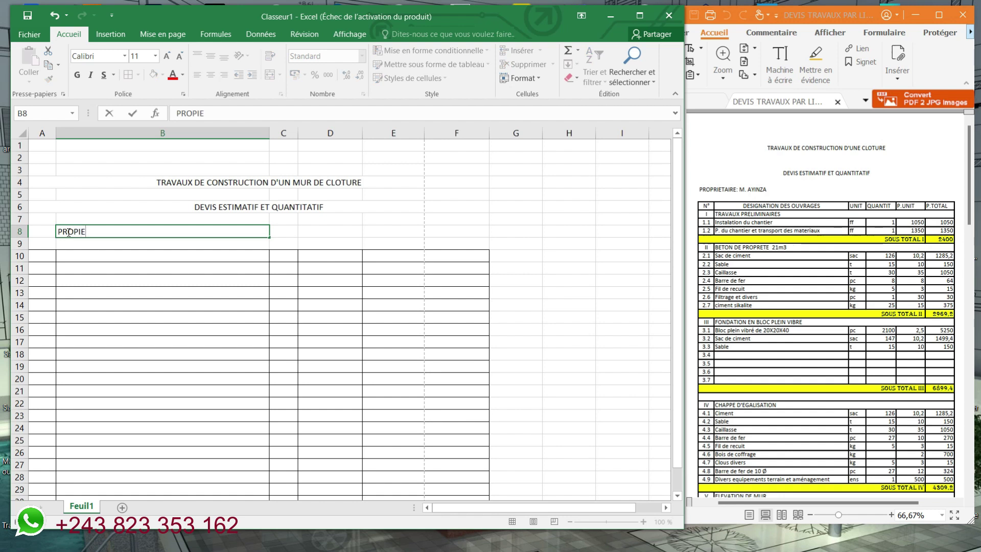
pyautogui.press('BackSpace')
pyautogui.press('BackSpace')
pyautogui.write('RIE')
pyautogui.write('TAIRE')
pyautogui.write('/')
pyautogui.press('BackSpace')
pyautogui.write(': ma')
pyautogui.press('BackSpace')
pyautogui.write('M')
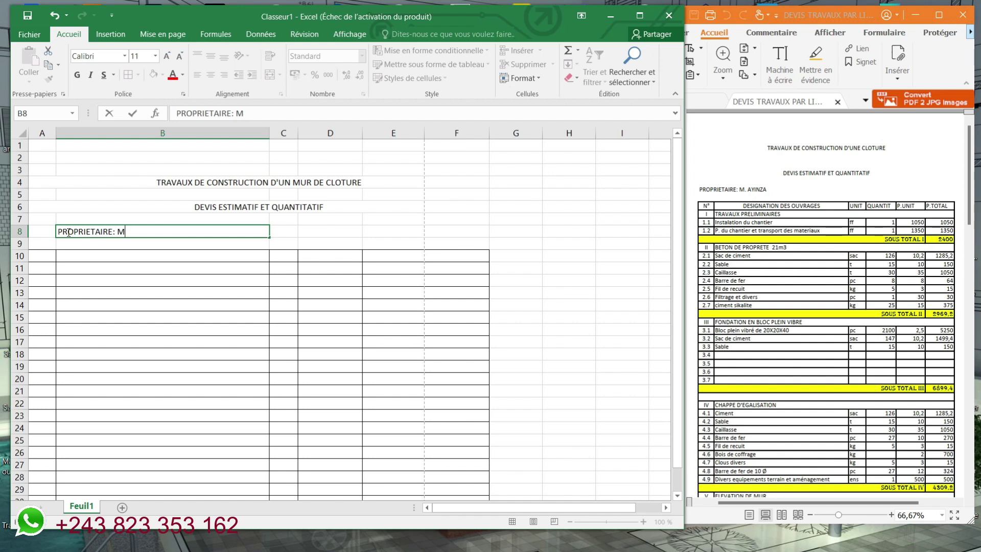
pyautogui.write(',;')
pyautogui.write('/')
pyautogui.write('.')
pyautogui.press('Left')
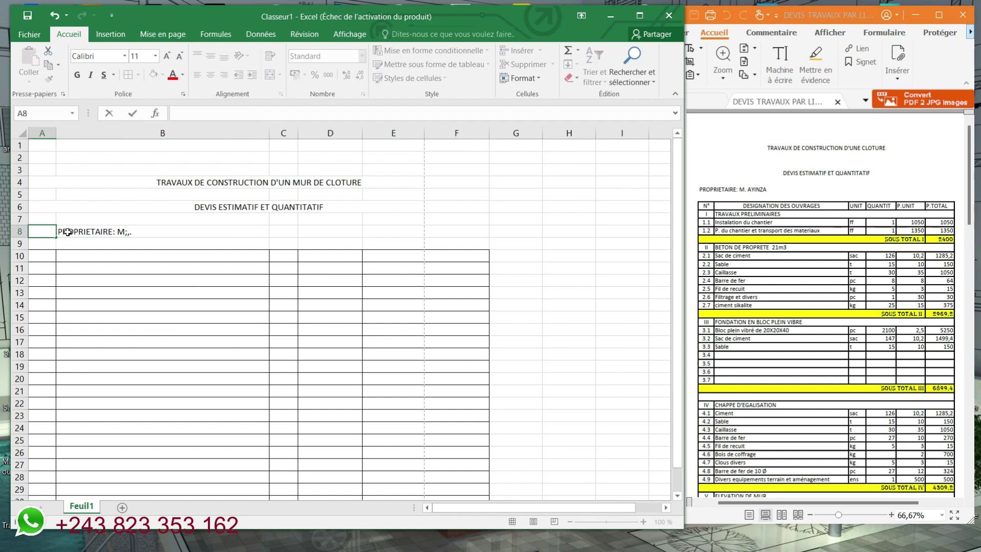
# - Correct the punctuation in cell B8 to "PROPRIETAIRE: M." and add the owner's name after it
pyautogui.click(136, 232)
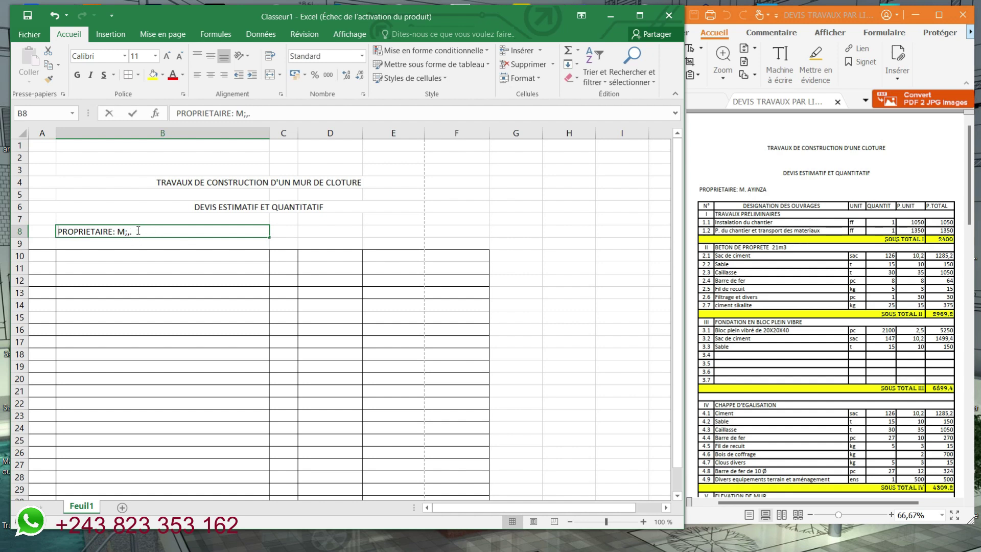
pyautogui.doubleClick(137, 230)
pyautogui.press('BackSpace')
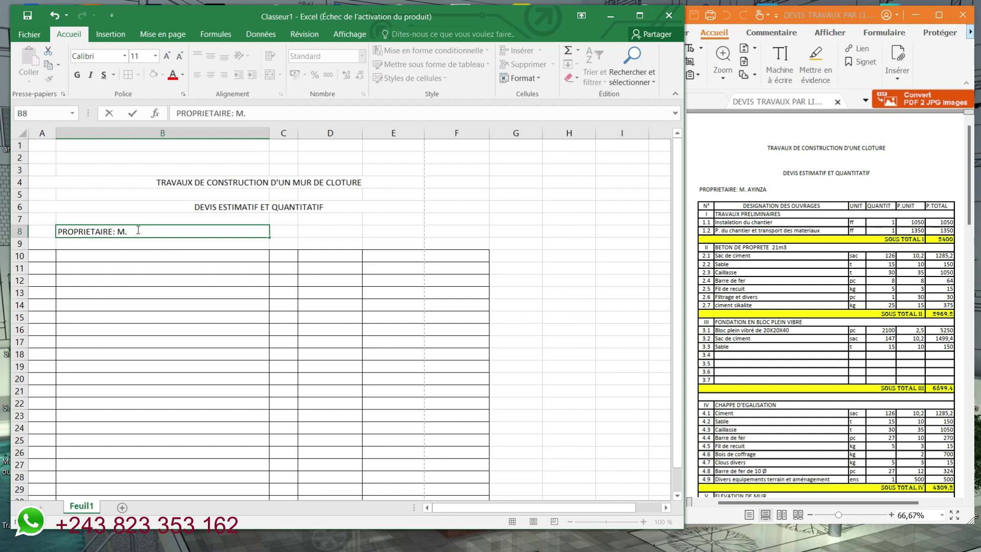
pyautogui.write('MAMADOU')
pyautogui.click(99, 210)
pyautogui.click(227, 236)
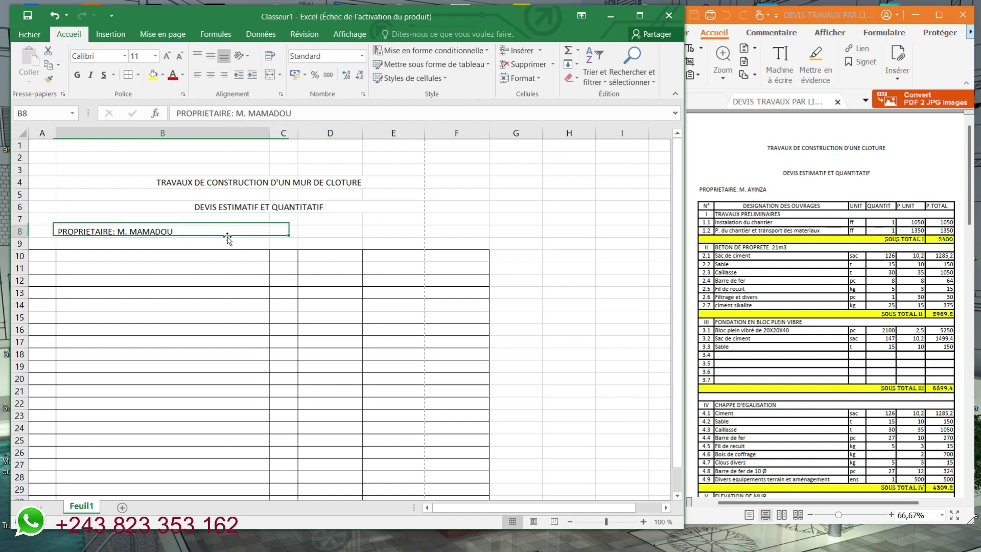
# - Check the sheet's layout in the print preview and return to the worksheet
pyautogui.click(229, 266)
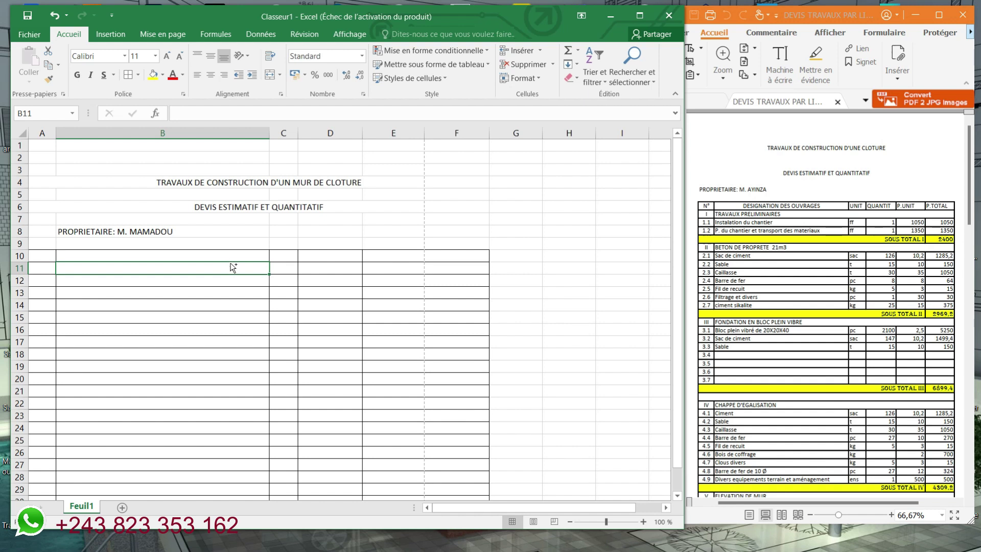
pyautogui.hotkey('ctrl', 'p')
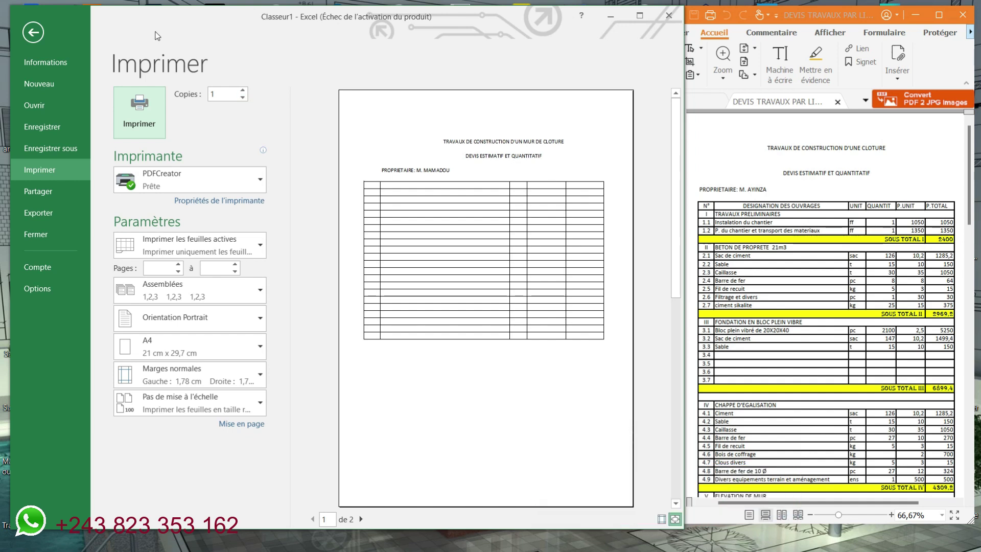
pyautogui.click(35, 33)
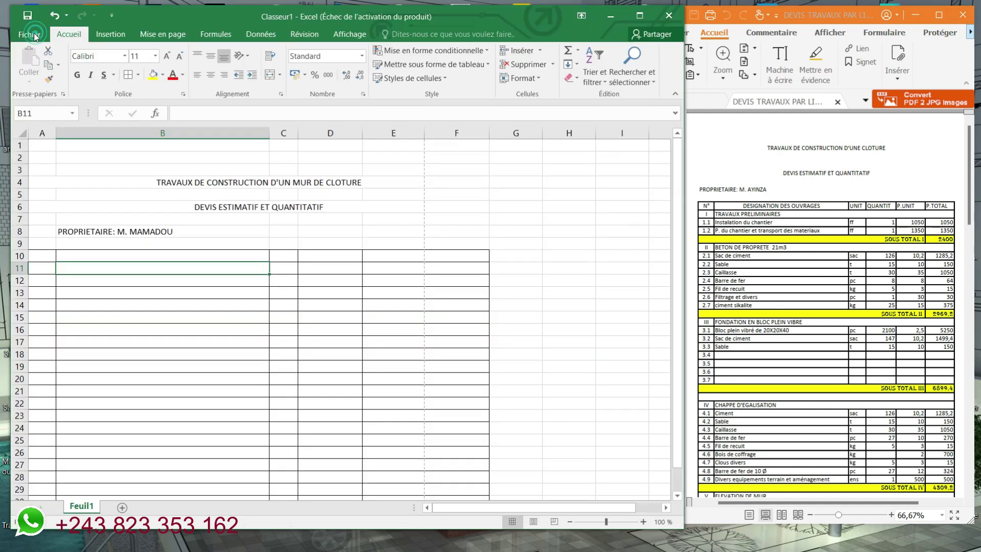
# - Enter the column header "DESIGNATION DES OUVRAGES" in cell B10 and center it with Fusionner et centrer
pyautogui.click(147, 256)
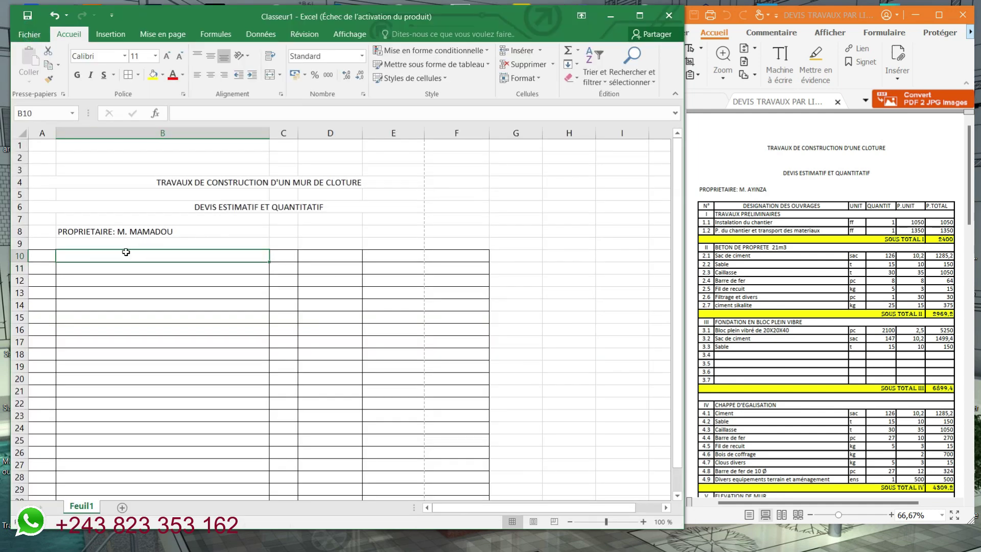
pyautogui.write('DES')
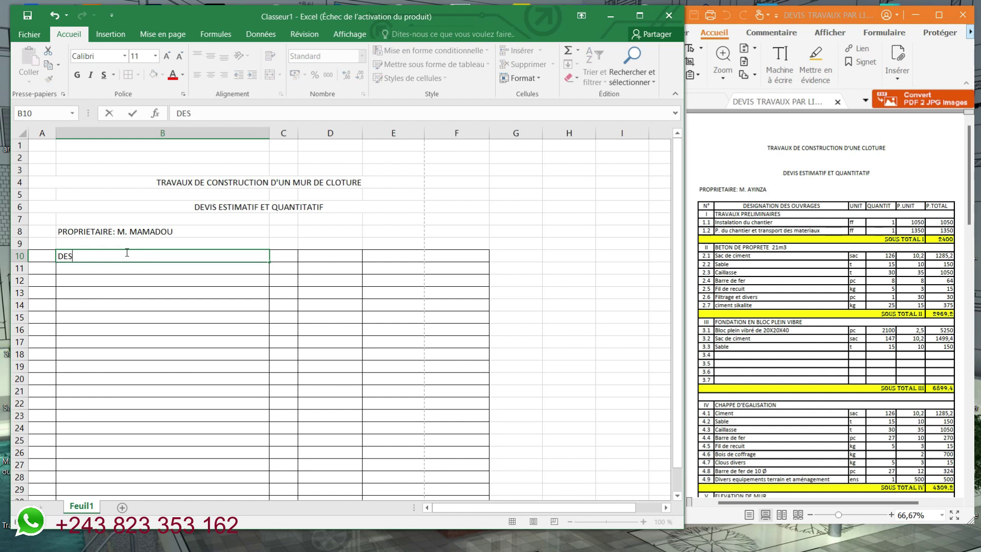
pyautogui.write('IGNATION DES OUVRA')
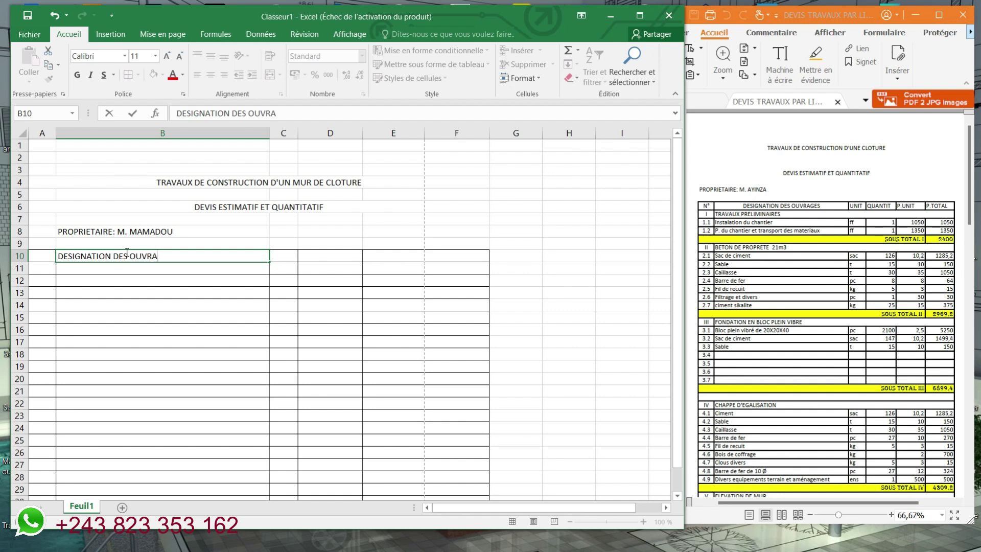
pyautogui.write('GES')
pyautogui.click(140, 296)
pyautogui.click(175, 256)
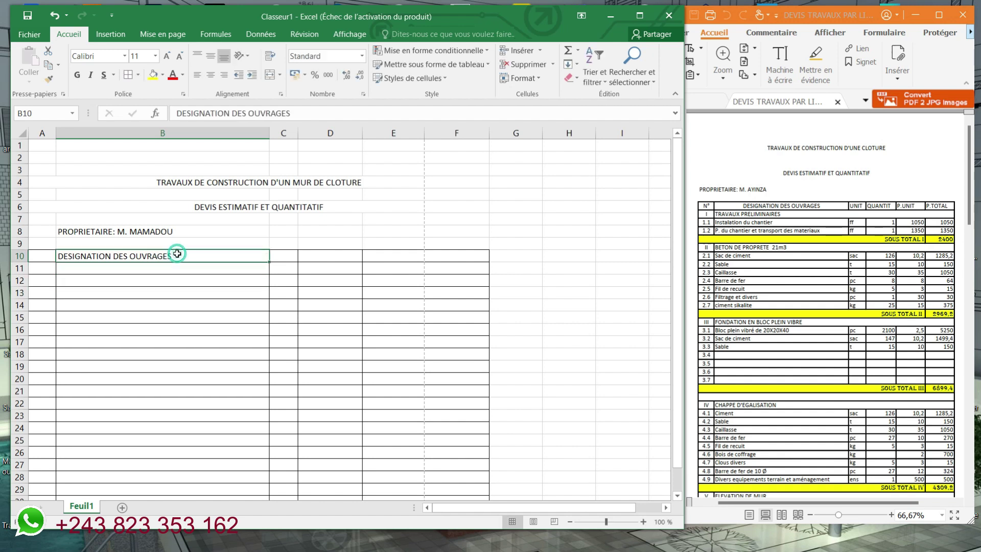
pyautogui.click(280, 75)
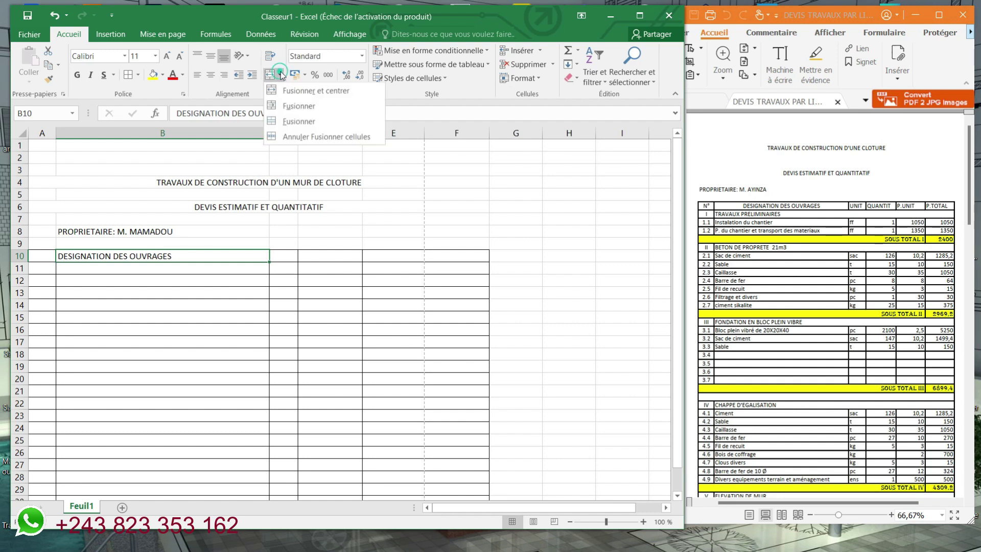
pyautogui.click(303, 92)
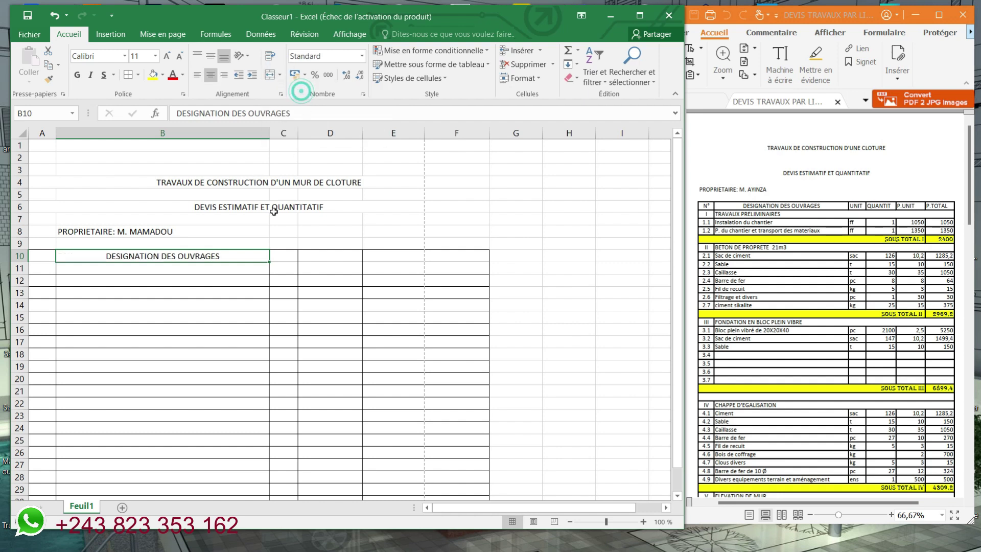
# - Enter the column header "UNIT" in cell C10 and center it with Fusionner et centrer
pyautogui.click(284, 257)
pyautogui.write('U')
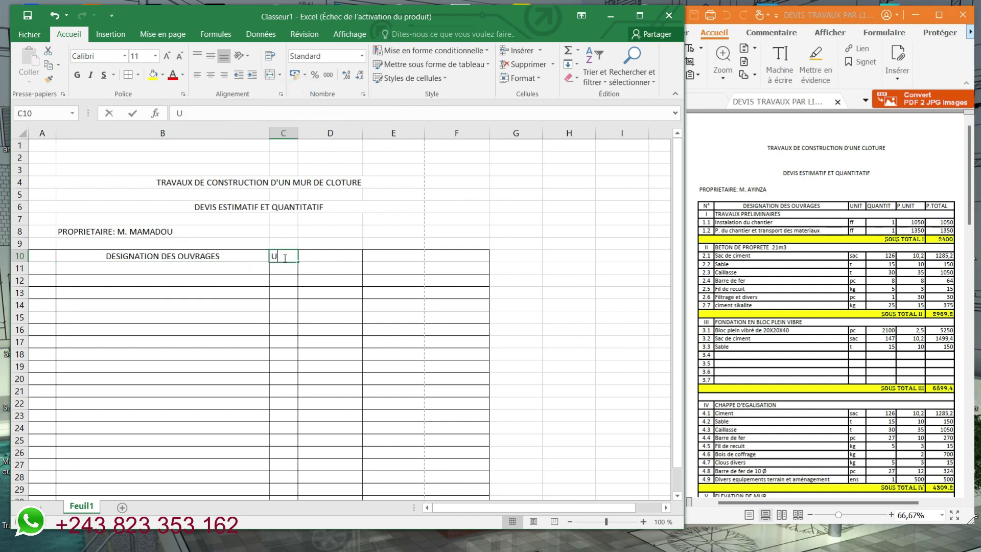
pyautogui.write('NIT')
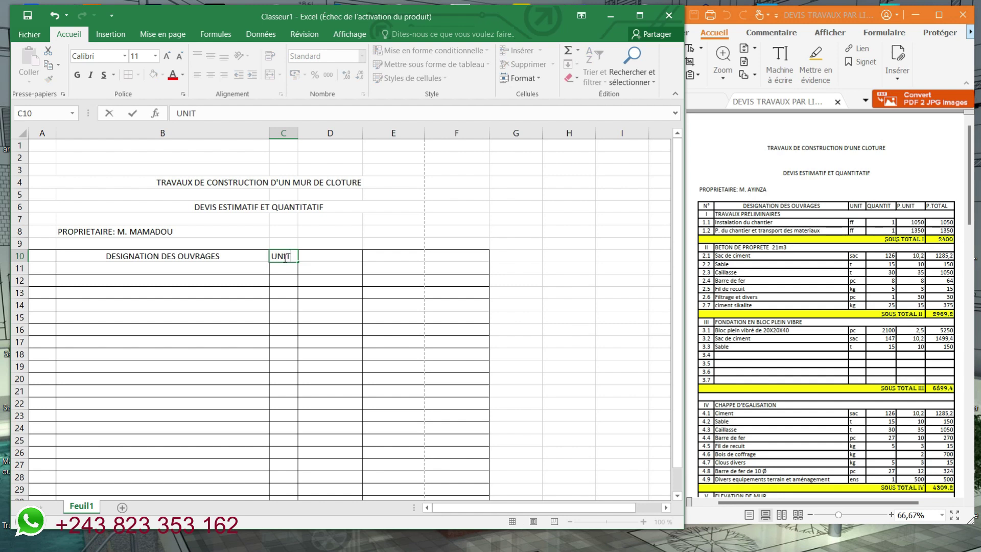
pyautogui.click(339, 222)
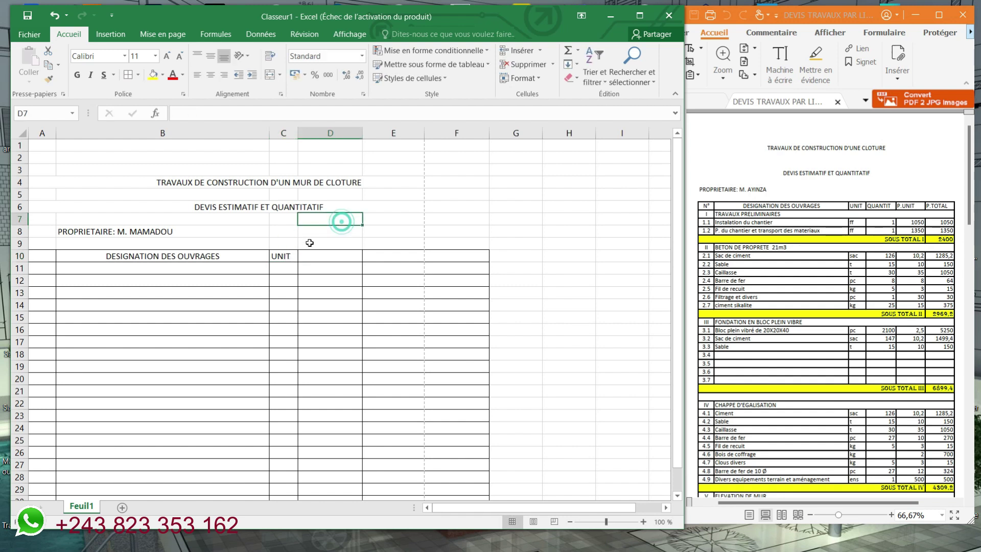
pyautogui.click(281, 256)
pyautogui.click(280, 76)
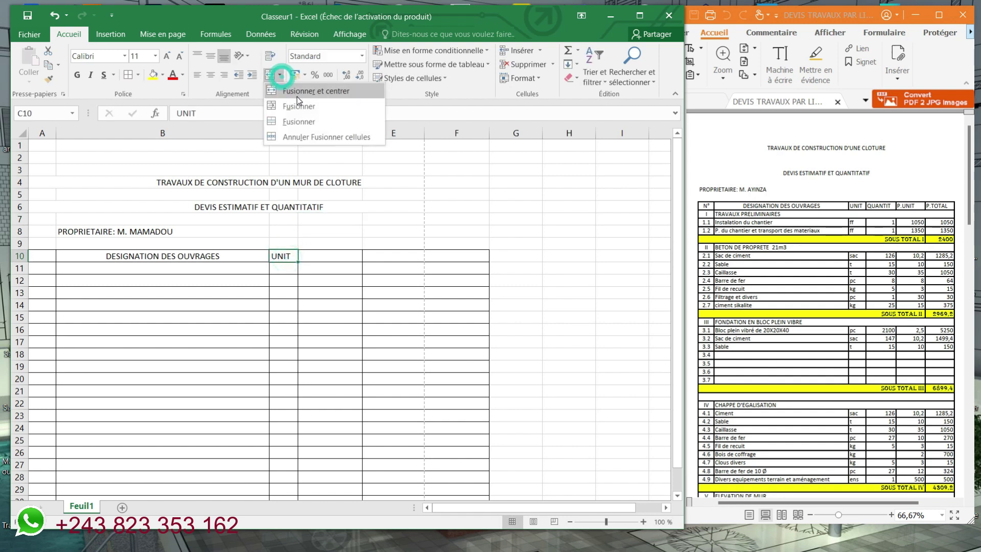
pyautogui.click(299, 93)
# - Enter the column header "QUANTITE" in cell D10 and center it with Fusionner et centrer
pyautogui.click(333, 255)
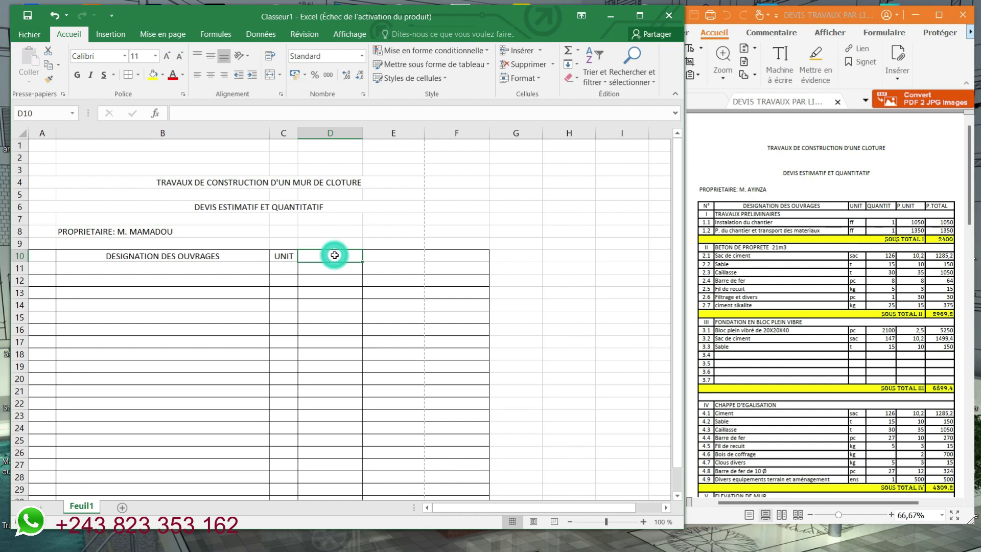
pyautogui.doubleClick(335, 256)
pyautogui.write('QUAN')
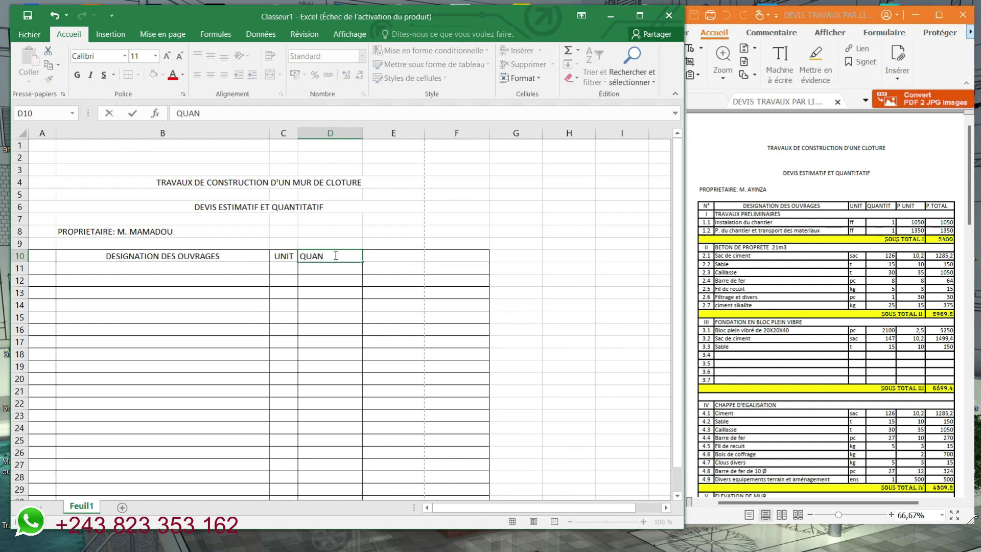
pyautogui.write('TITE')
pyautogui.click(393, 254)
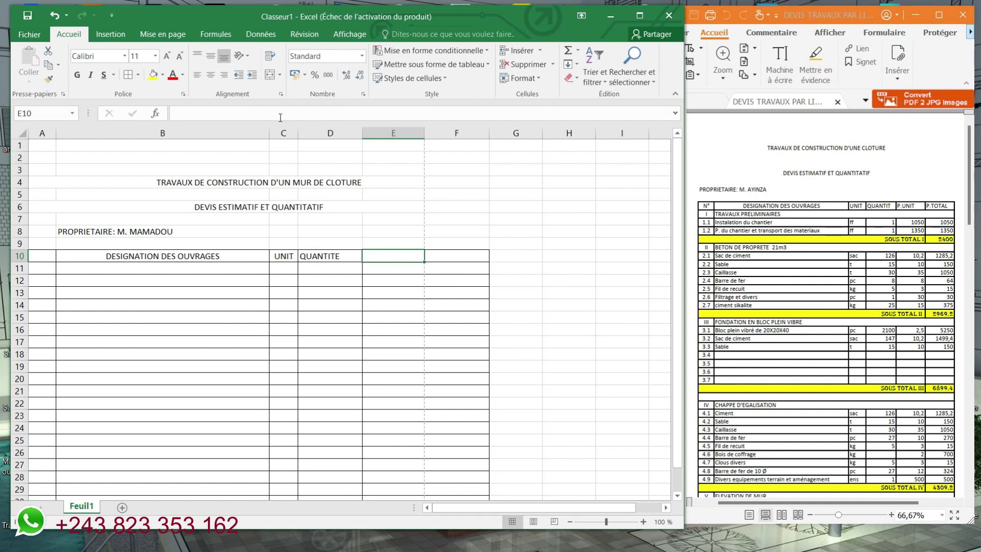
pyautogui.click(329, 256)
pyautogui.click(279, 74)
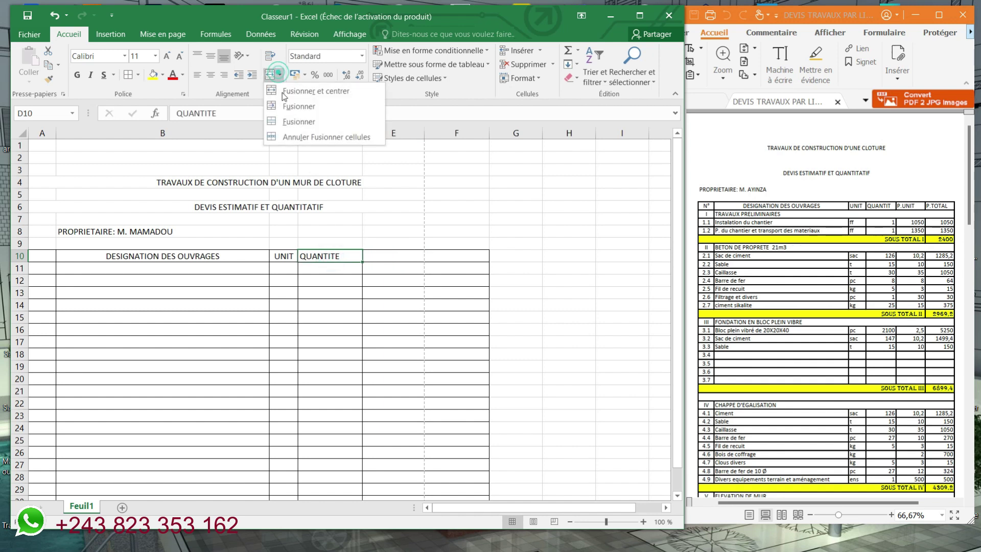
pyautogui.click(296, 92)
# - Enter the column header "P. UNIT" in cell E10 and center it with Fusionner et centrer
pyautogui.click(391, 259)
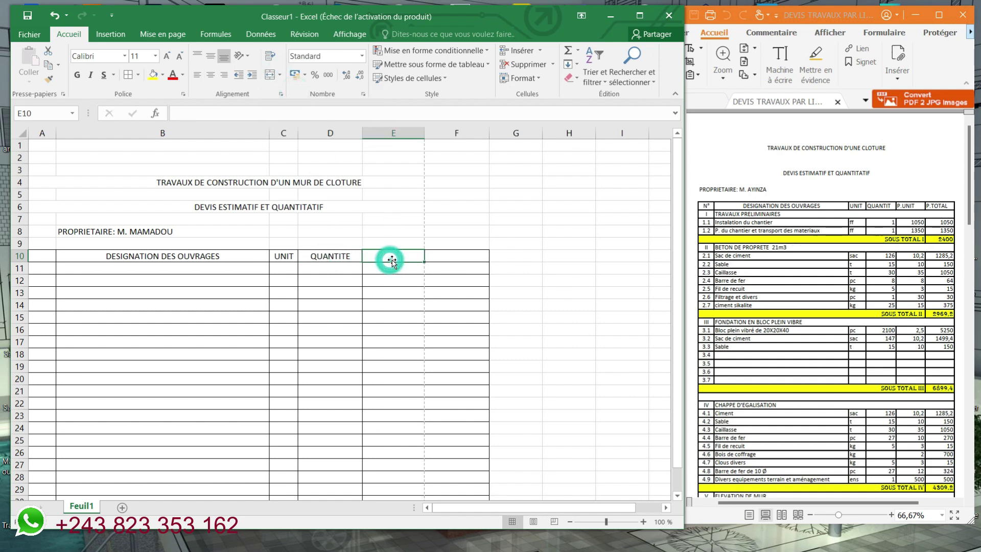
pyautogui.write('P')
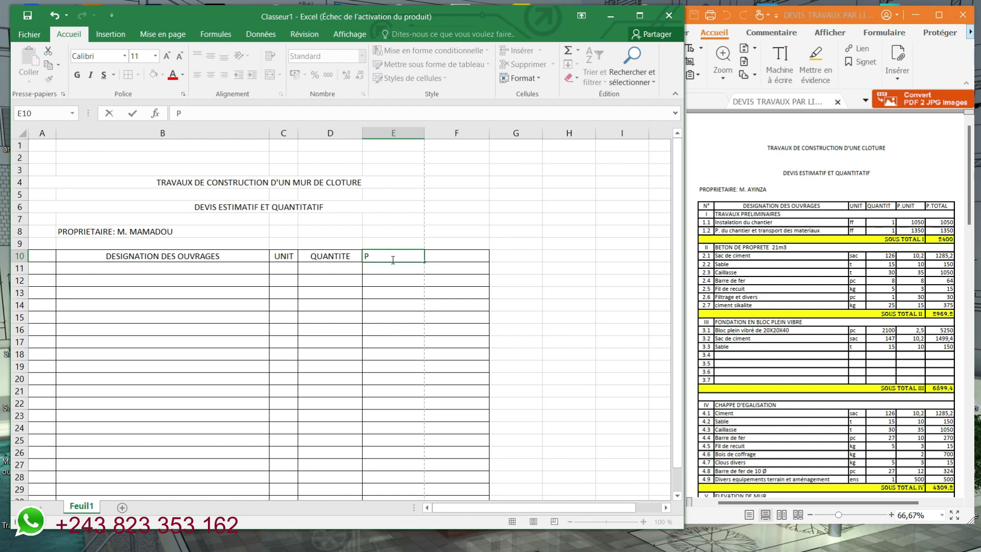
pyautogui.write('. UNIT')
pyautogui.click(385, 240)
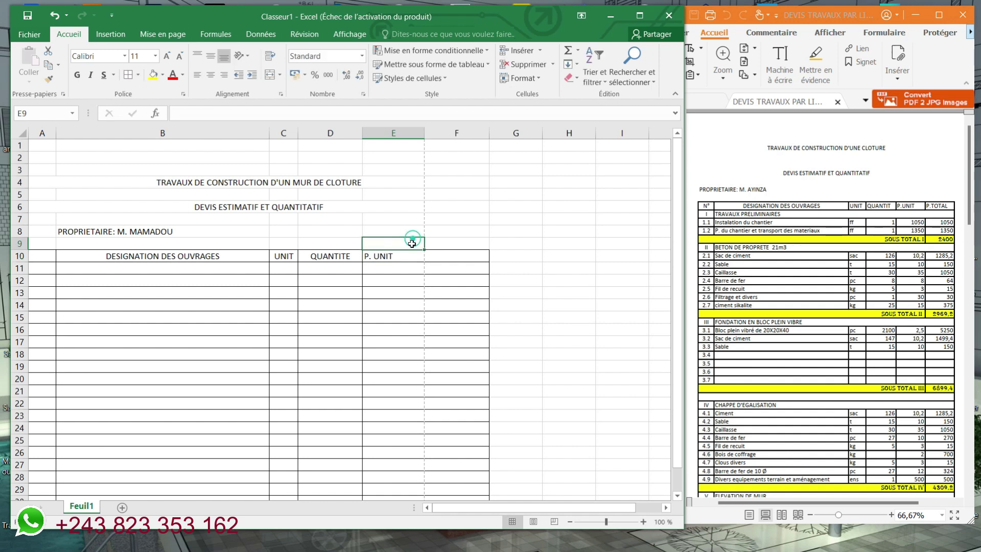
pyautogui.click(403, 256)
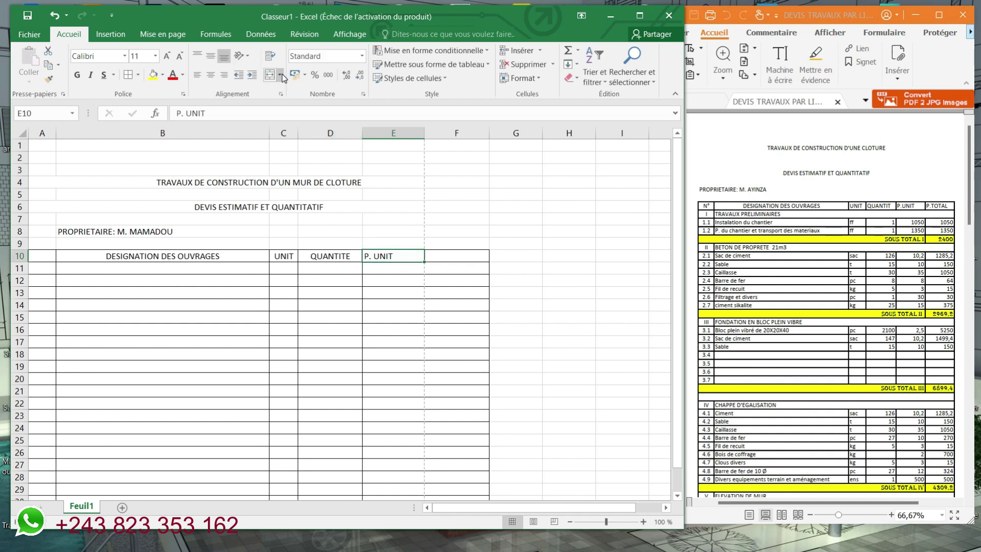
pyautogui.click(279, 75)
pyautogui.click(305, 92)
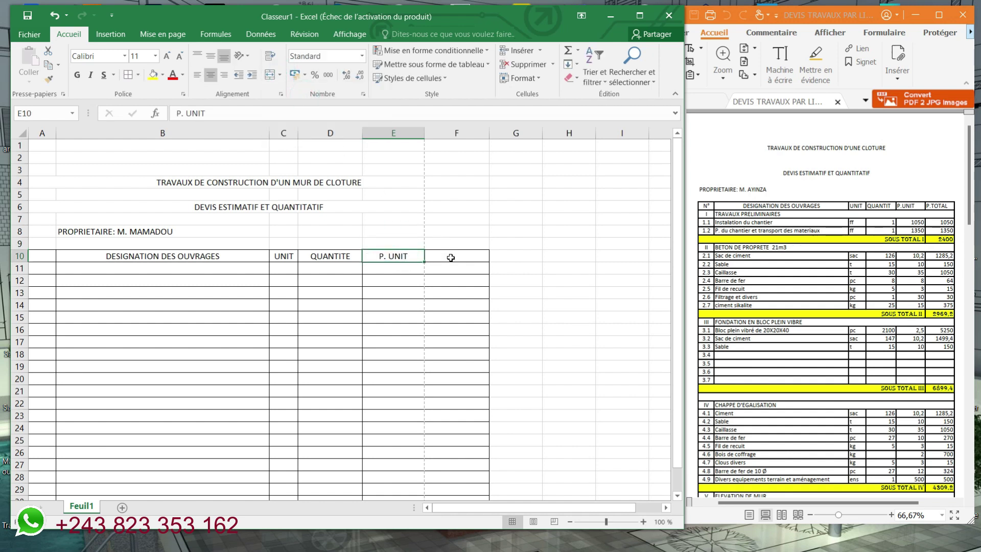
# - Enter the column header "P. TOTAL" in cell F10 of the table's header row
pyautogui.click(448, 257)
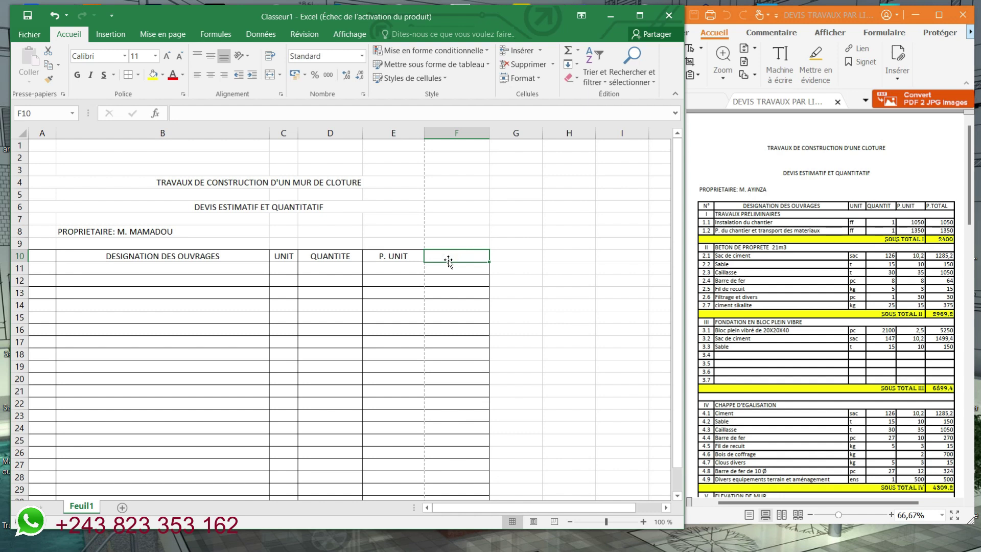
pyautogui.write('P')
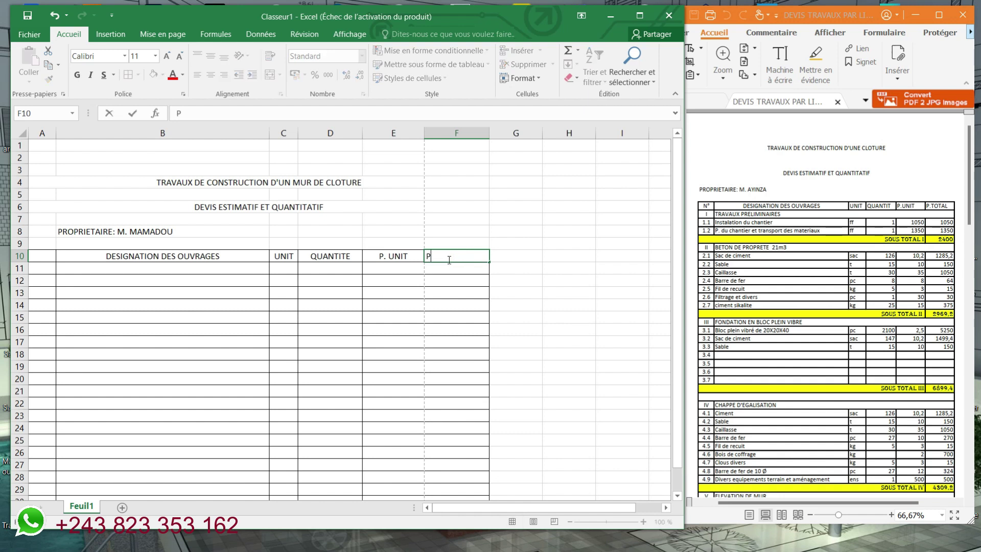
pyautogui.write('?')
pyautogui.press('BackSpace')
pyautogui.write('. TOTAL')
pyautogui.click(446, 282)
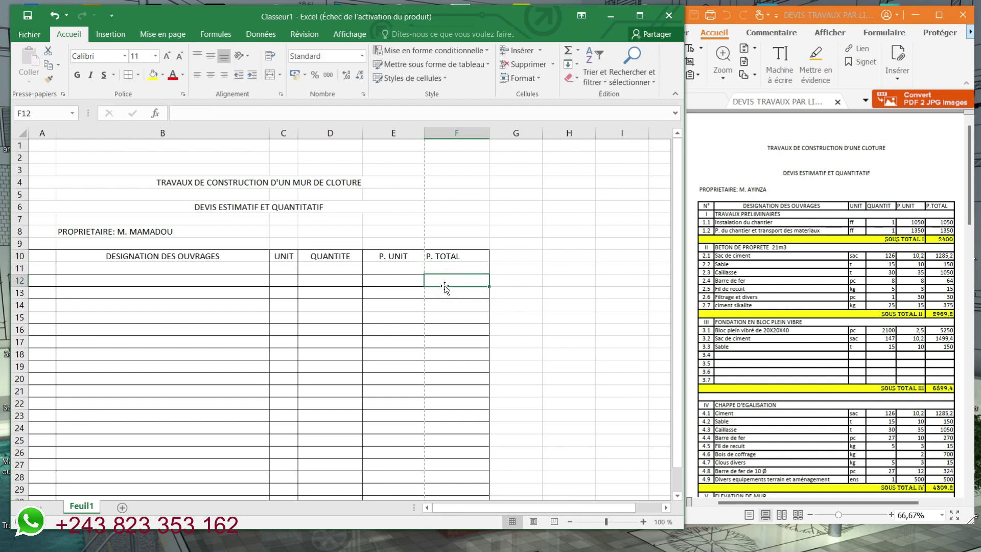
# - Enter the column header "N" in cell A10 and center it with Fusionner et centrer
pyautogui.click(46, 254)
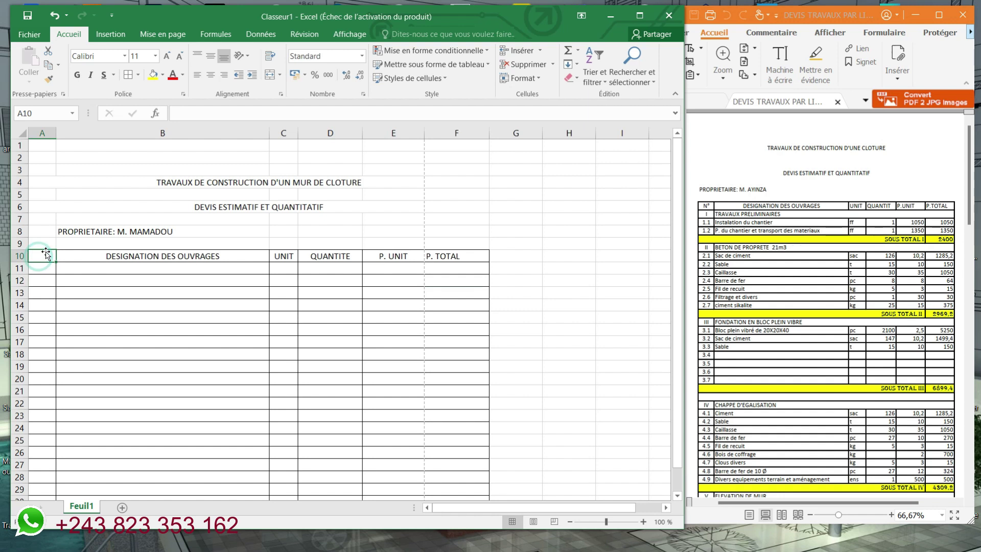
pyautogui.write('N')
pyautogui.click(59, 217)
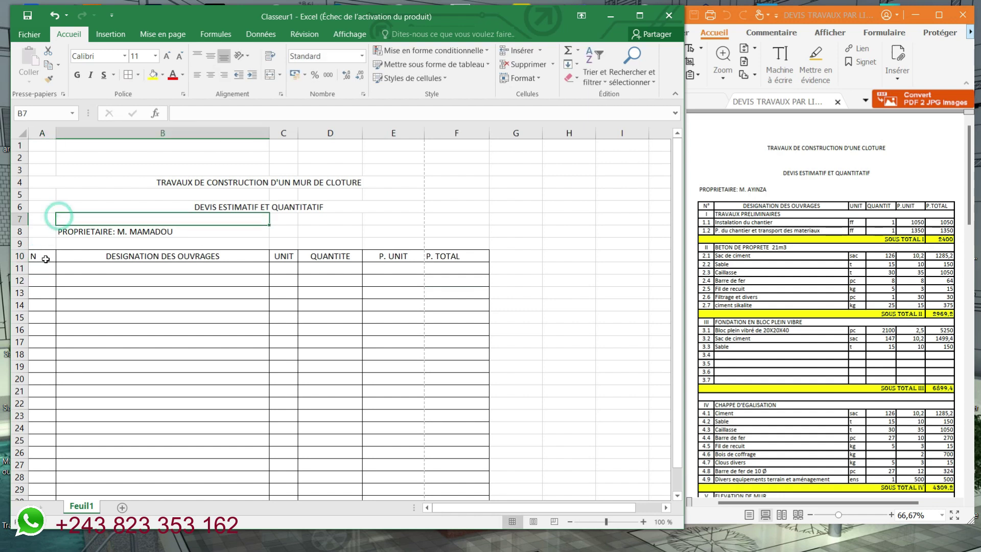
pyautogui.click(45, 259)
pyautogui.click(280, 75)
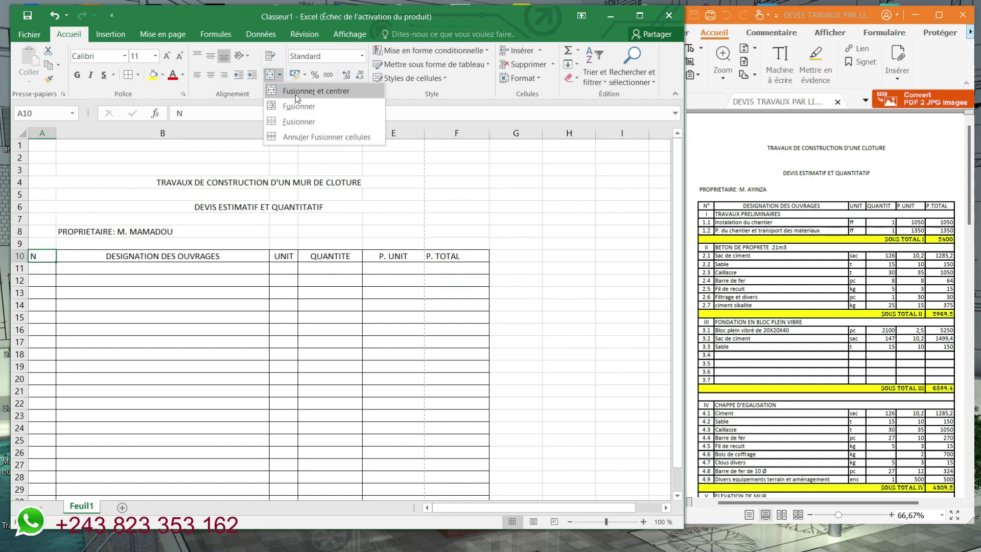
pyautogui.click(296, 94)
pyautogui.click(225, 297)
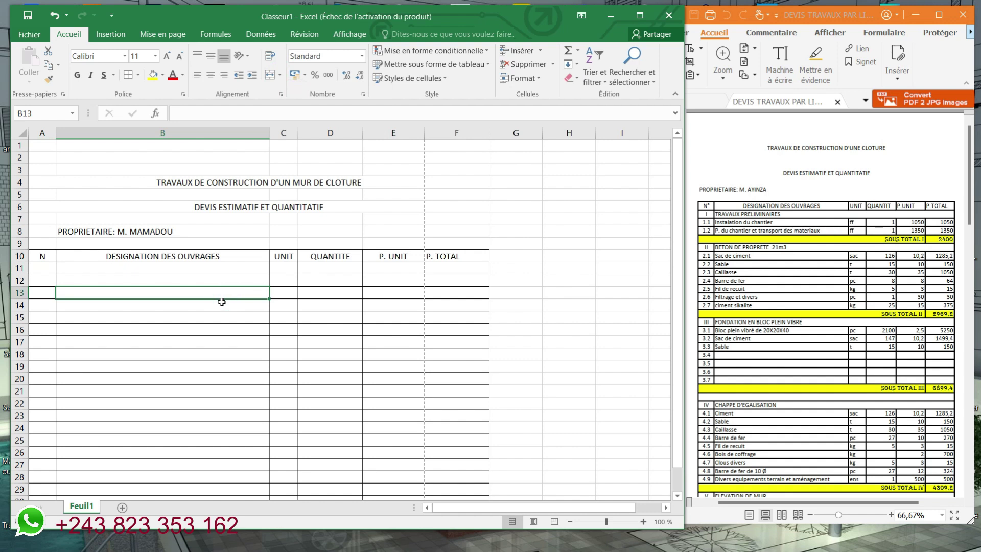
pyautogui.click(233, 260)
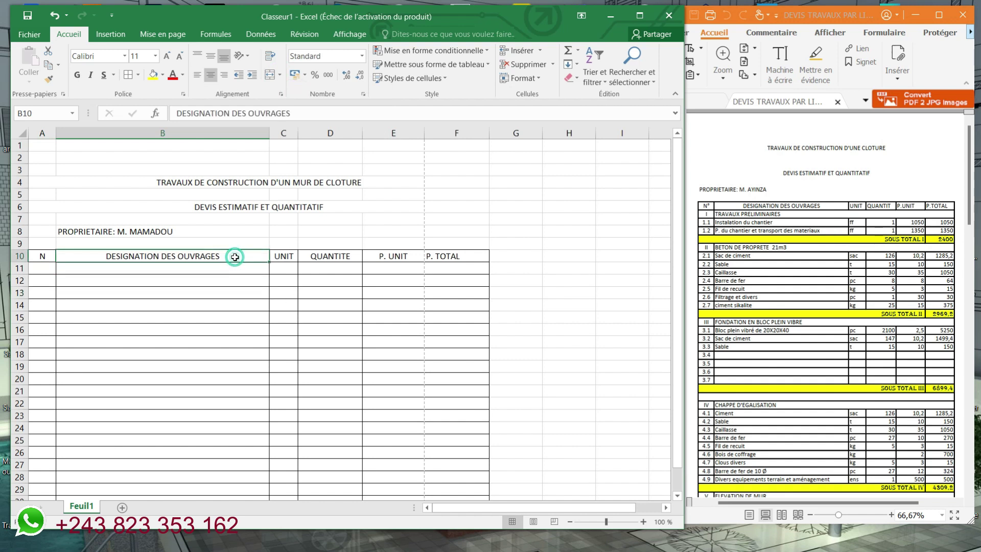
pyautogui.click(280, 75)
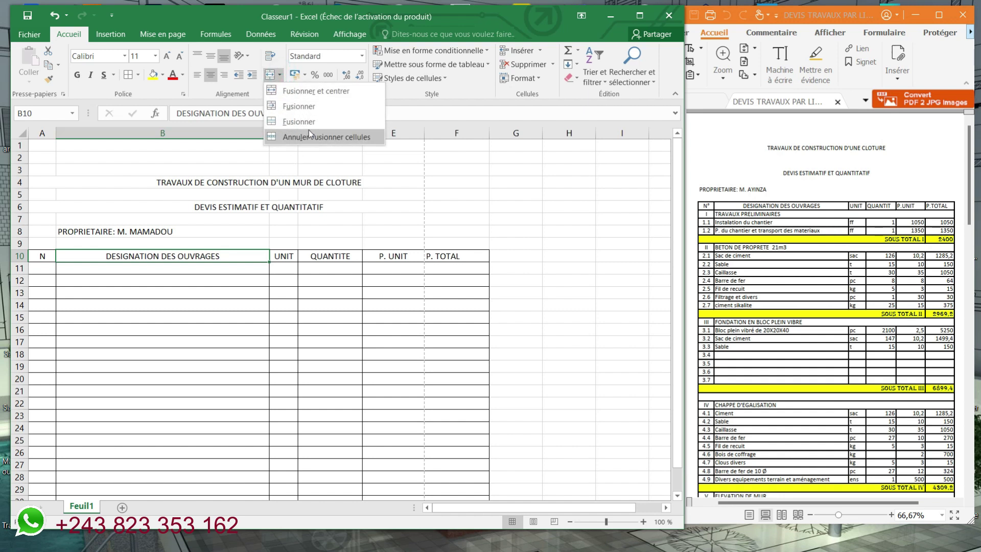
pyautogui.click(189, 293)
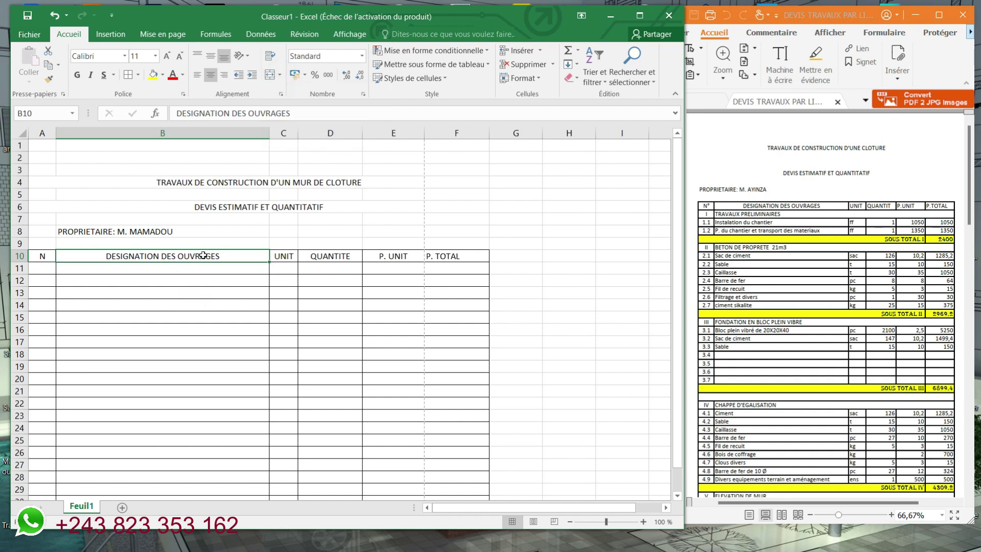
pyautogui.click(233, 261)
pyautogui.click(231, 266)
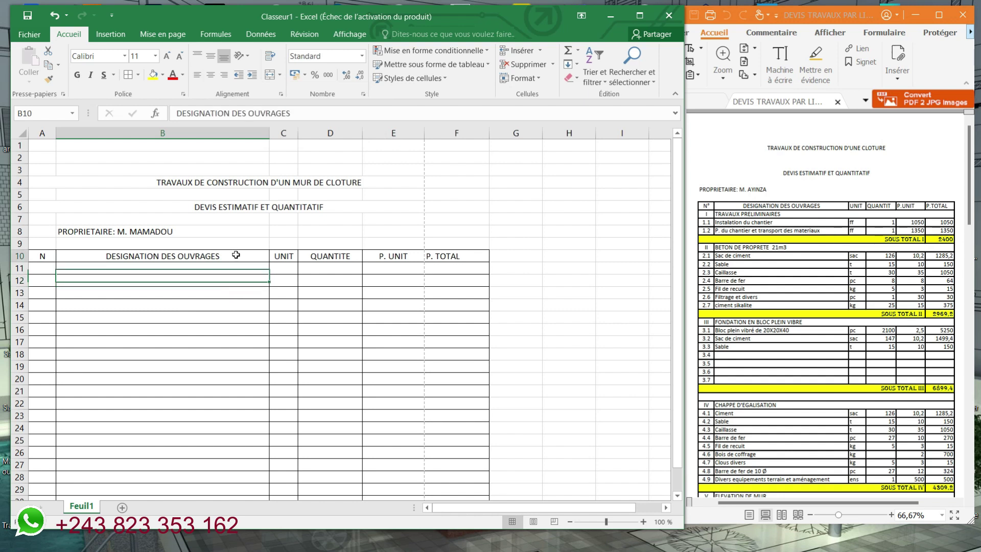
# - Left-align the "DESIGNATION DES OUVRAGES" header in cell B10
pyautogui.click(235, 255)
pyautogui.click(196, 75)
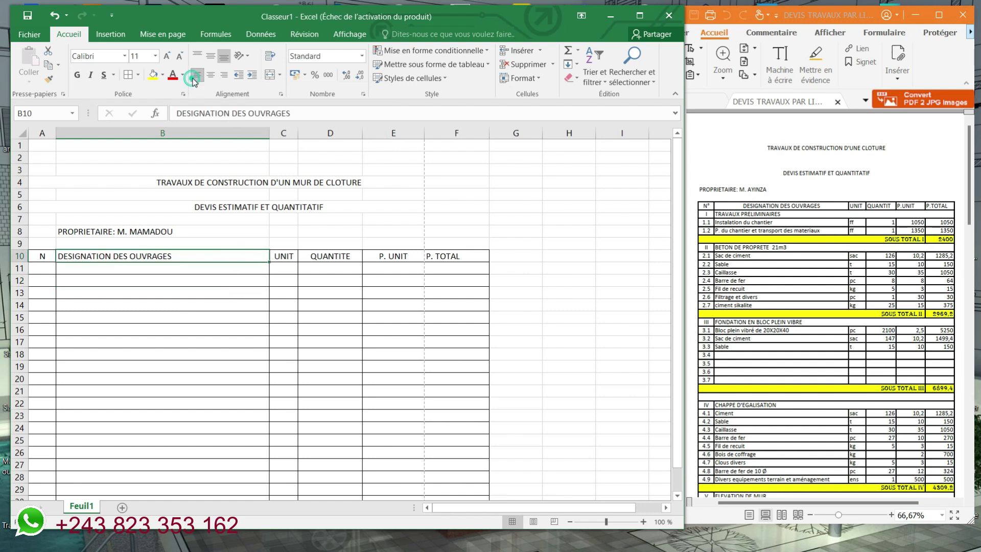
pyautogui.click(117, 271)
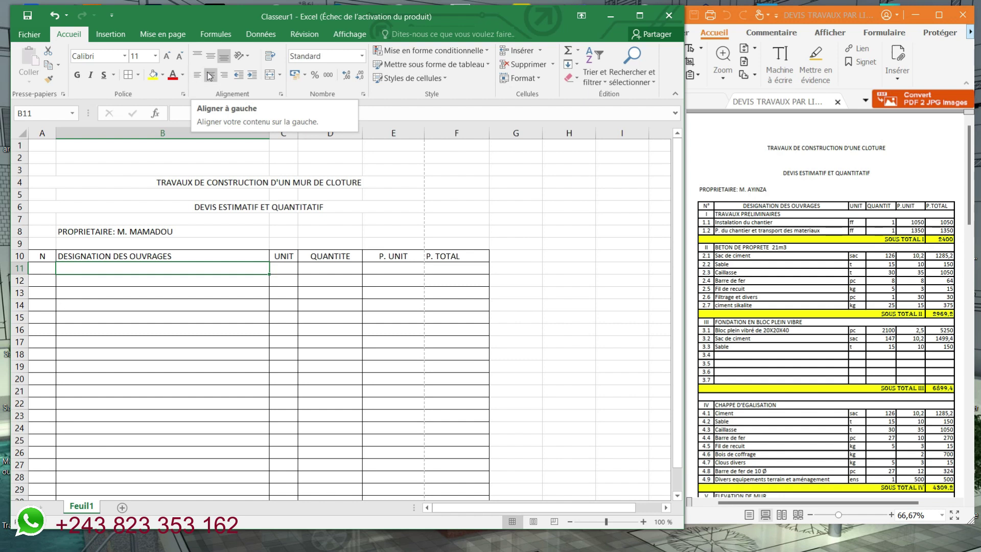
# - Try right and center alignment on the "DESIGNATION DES OUVRAGES" header in cell B10 and return it to left alignment
pyautogui.click(201, 301)
pyautogui.click(201, 251)
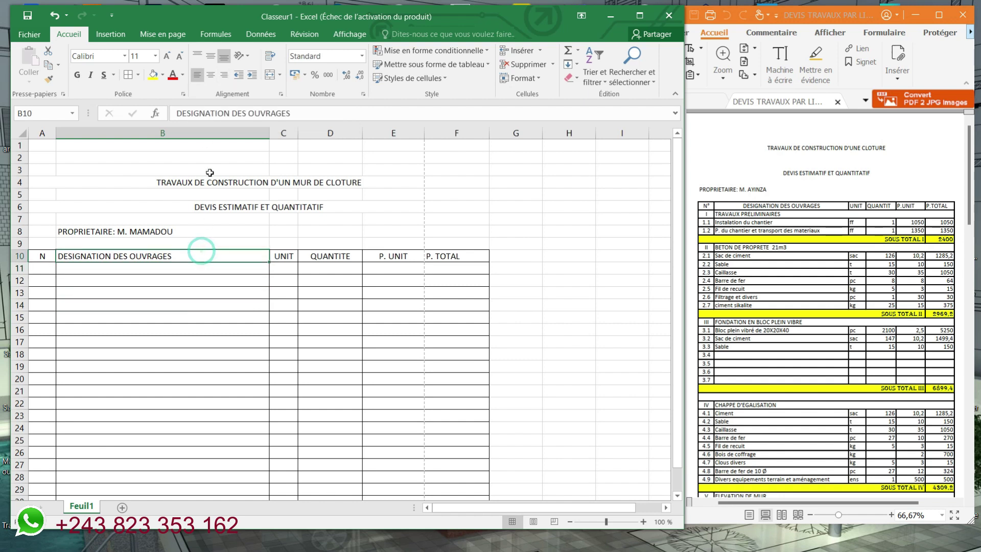
pyautogui.click(223, 77)
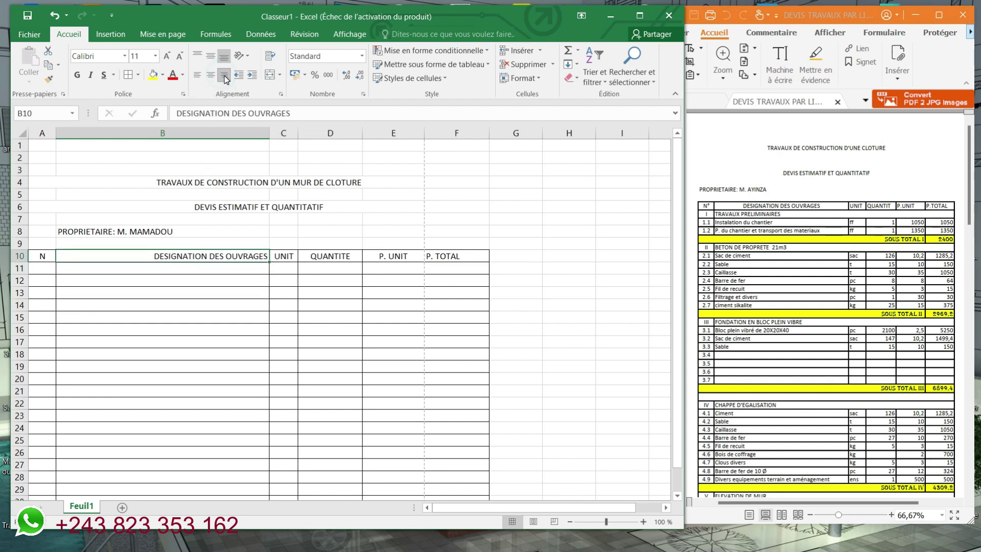
pyautogui.click(209, 78)
pyautogui.click(197, 75)
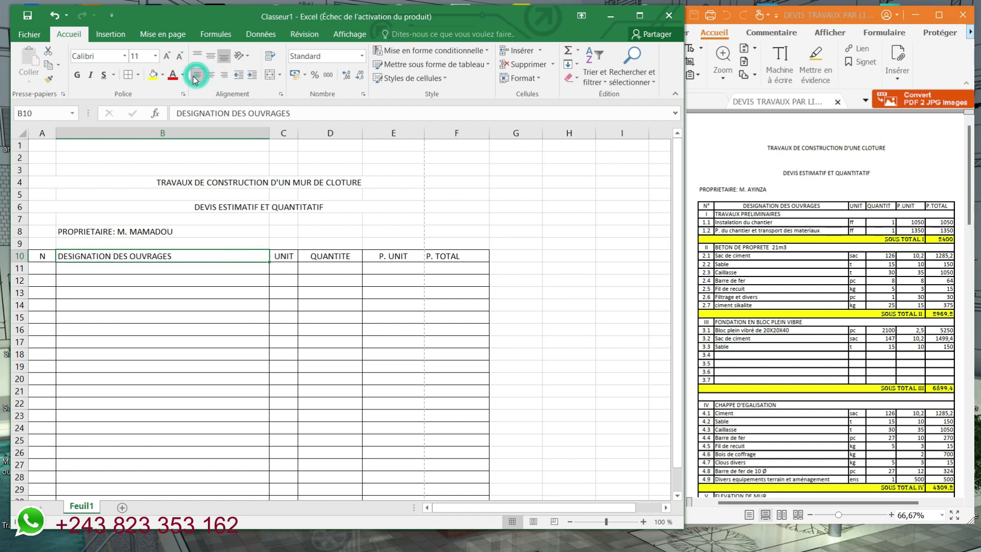
pyautogui.click(147, 269)
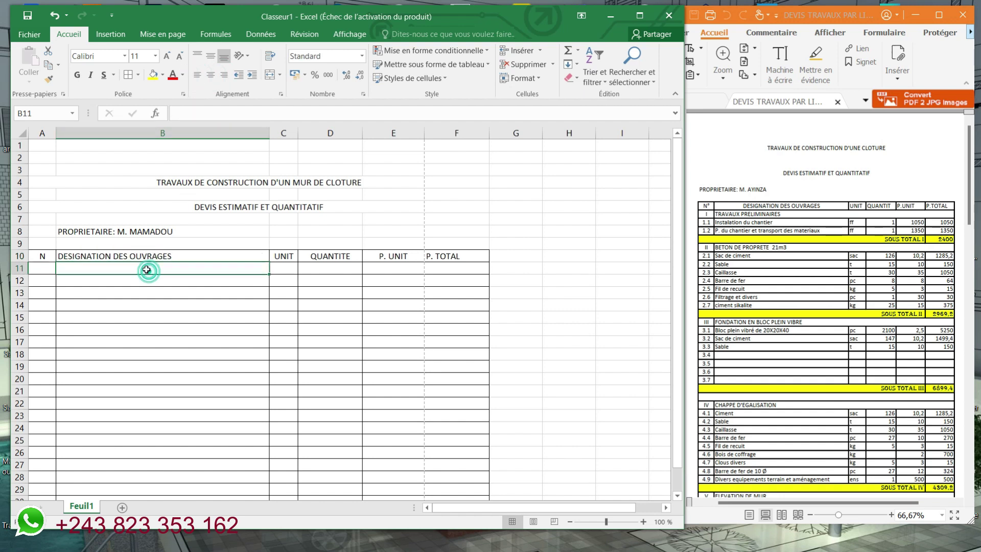
# - Enter the section number "I" in cell A11 and center it
pyautogui.click(42, 267)
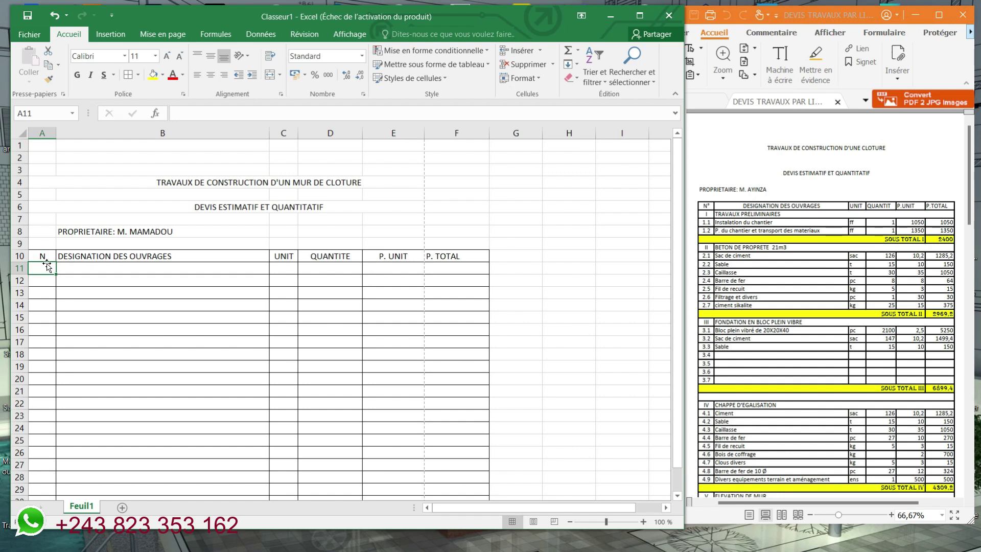
pyautogui.write('P')
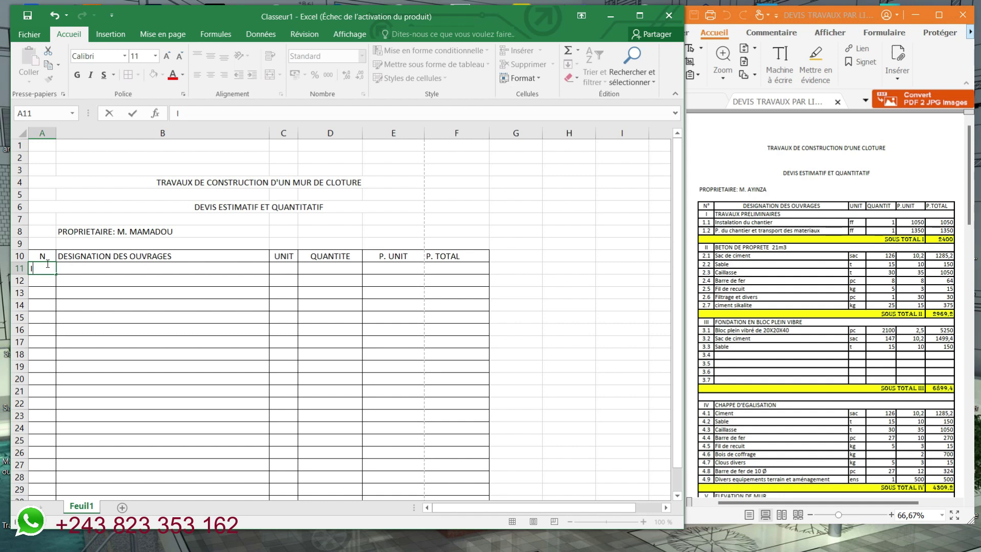
pyautogui.click(81, 265)
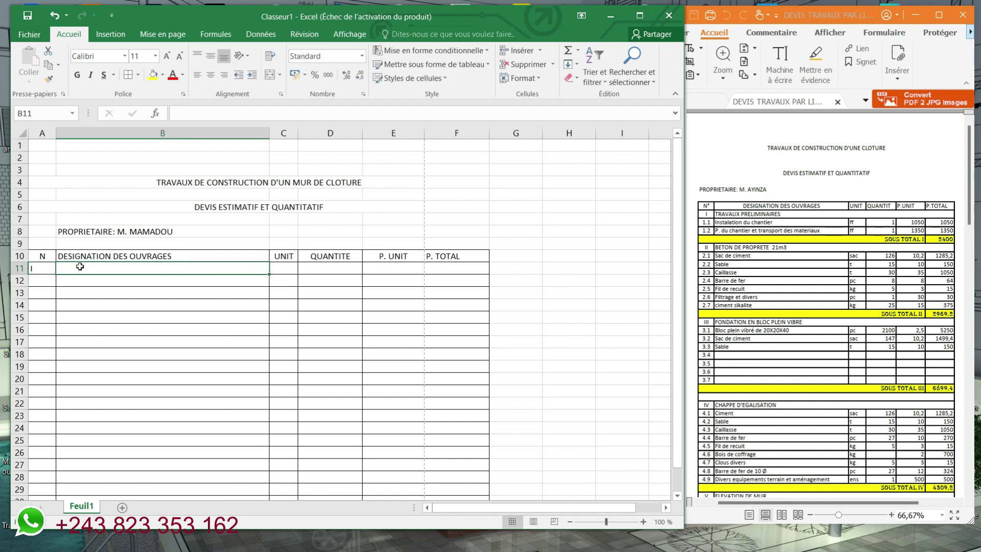
pyautogui.click(44, 270)
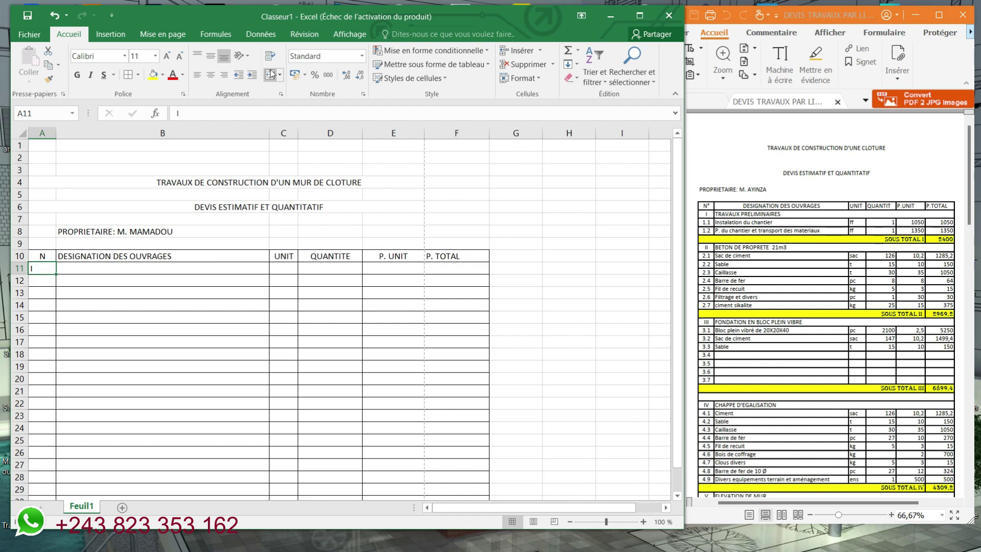
pyautogui.click(211, 74)
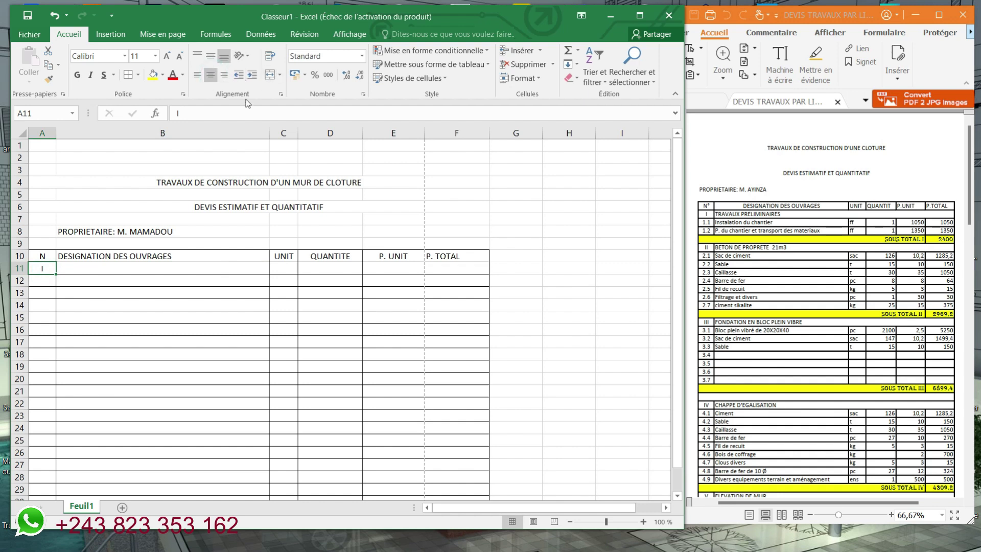
pyautogui.click(280, 74)
pyautogui.click(294, 91)
# - Enter the section title "TRAVAUX PRELIMINAIRES" in cell B11
pyautogui.click(189, 268)
pyautogui.write('TR')
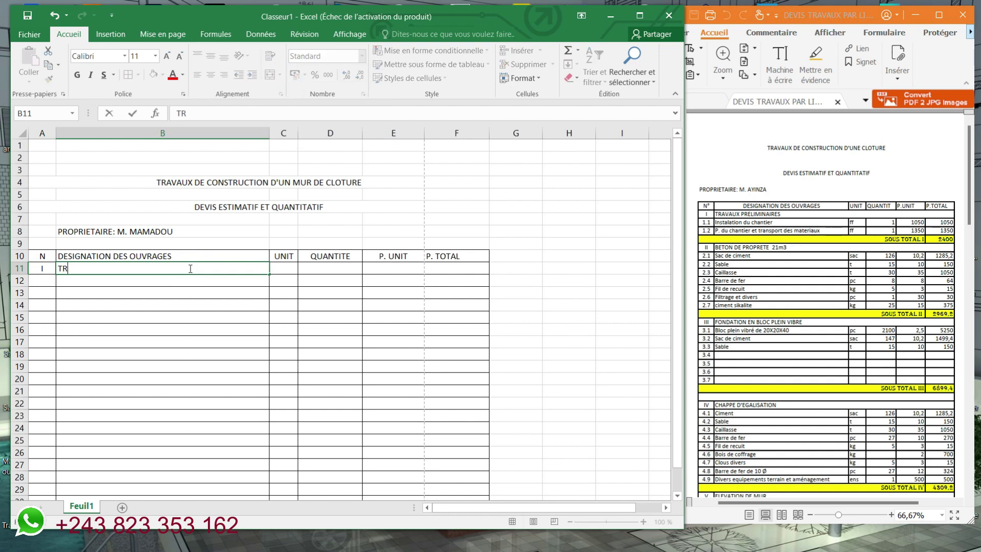
pyautogui.write('AVAUX PRELIMINAIRES')
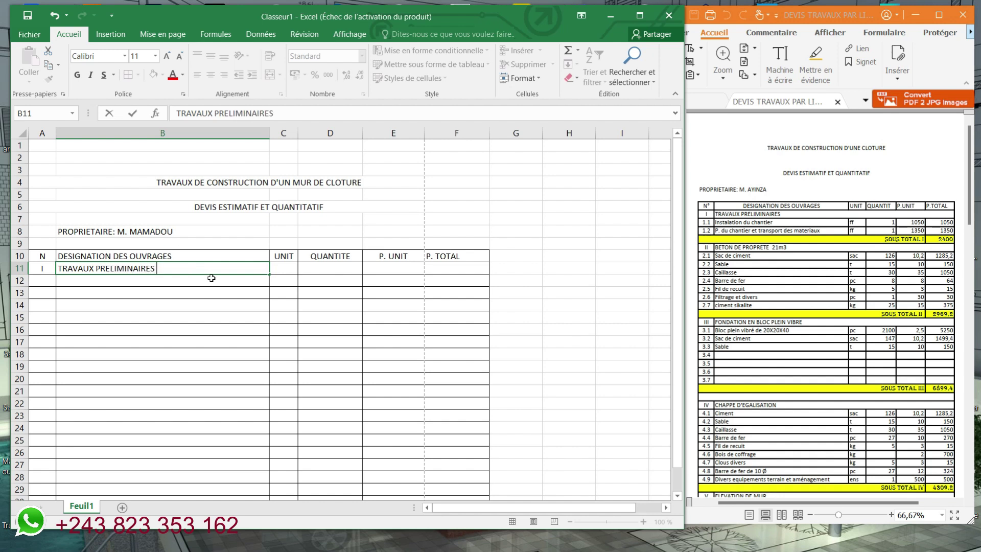
pyautogui.click(205, 303)
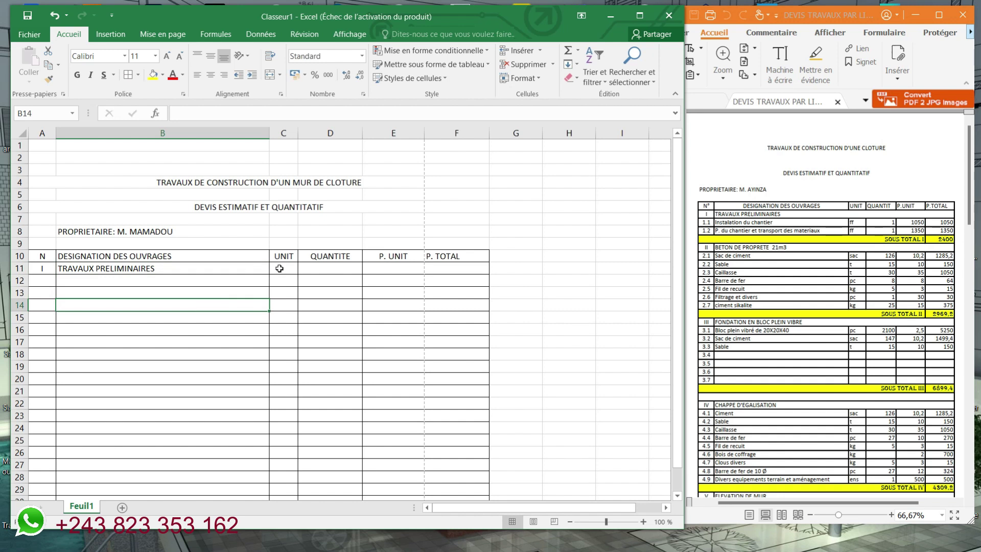
# - Merge the "TRAVAUX PRELIMINAIRES" title across cells B11 to F11 with the Fusionner option, without centering it
pyautogui.moveTo(123, 266); pyautogui.dragTo(459, 268)
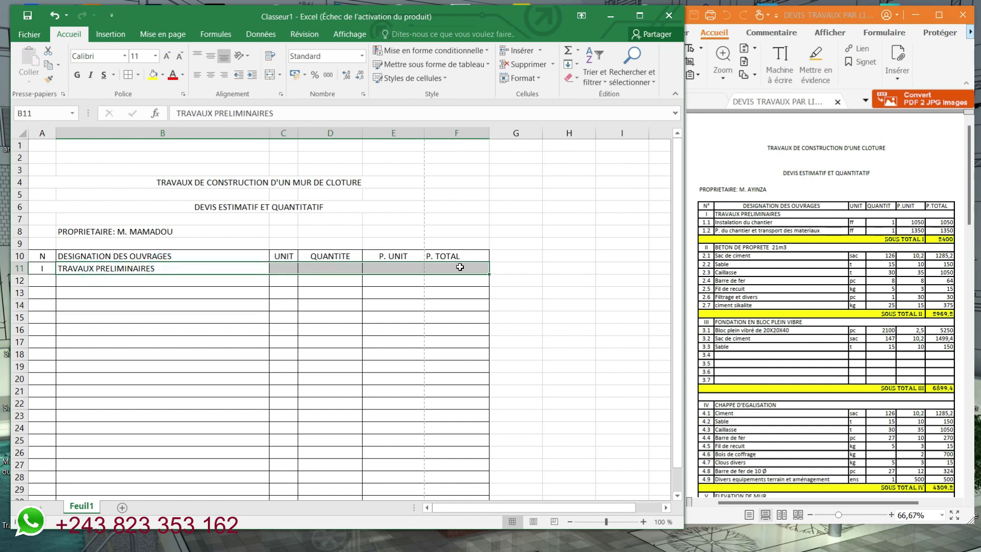
pyautogui.click(279, 74)
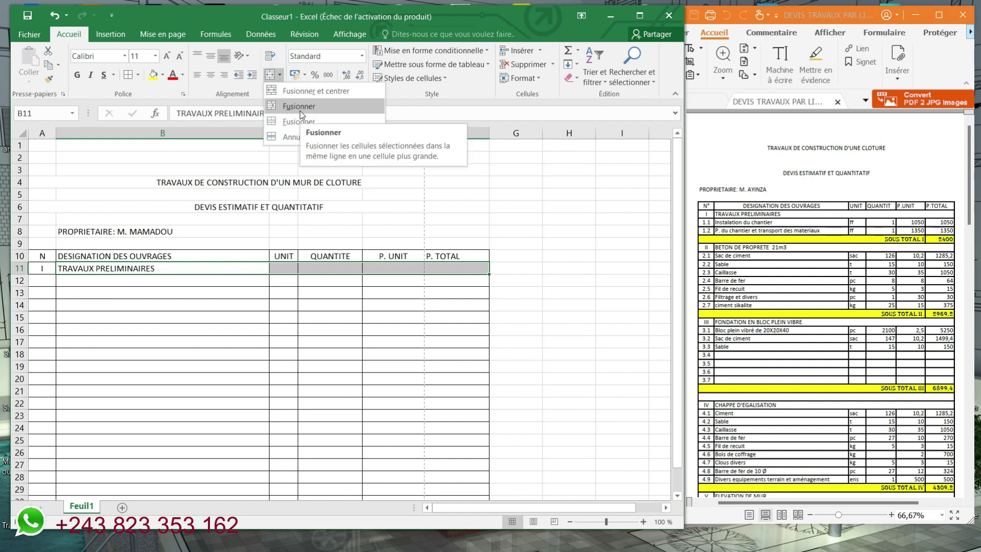
pyautogui.click(319, 107)
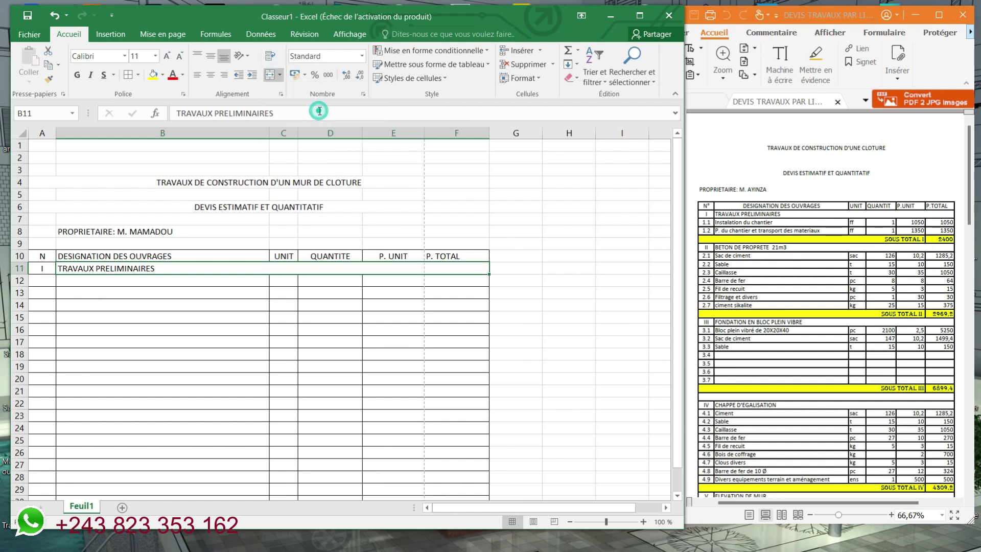
pyautogui.click(321, 315)
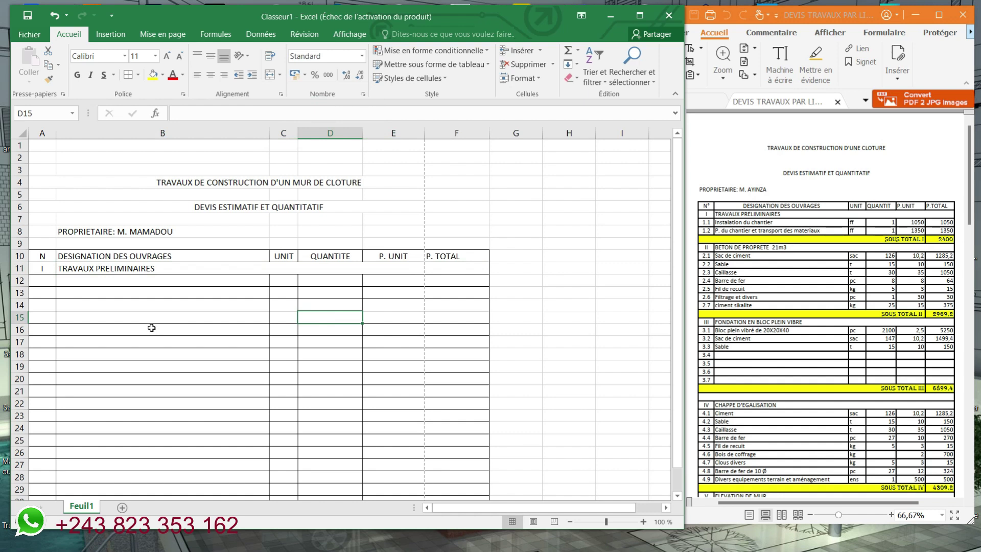
# - Enter the item number "I.1" in cell A12 and center it
pyautogui.click(40, 280)
pyautogui.write('1')
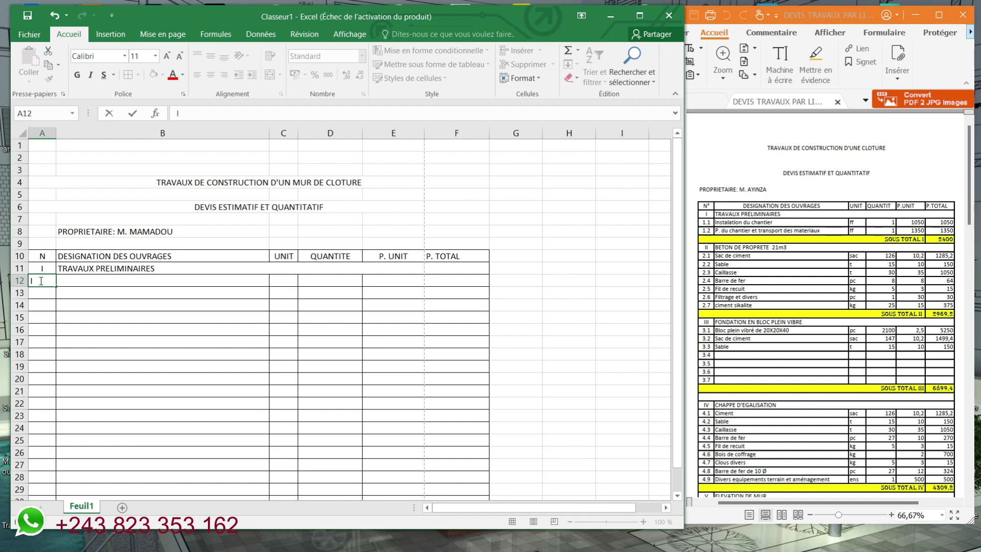
pyautogui.write('?')
pyautogui.click(70, 280)
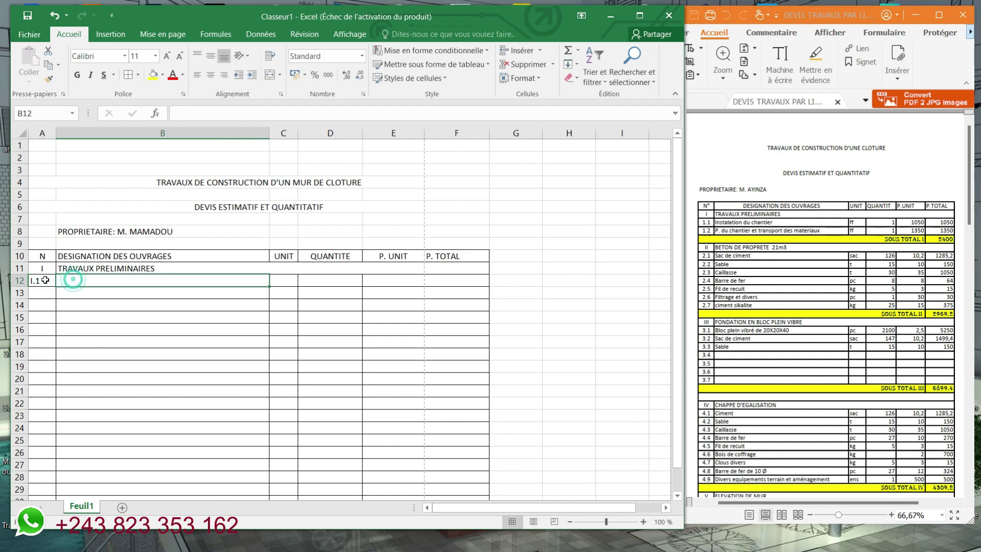
pyautogui.click(35, 280)
pyautogui.click(210, 74)
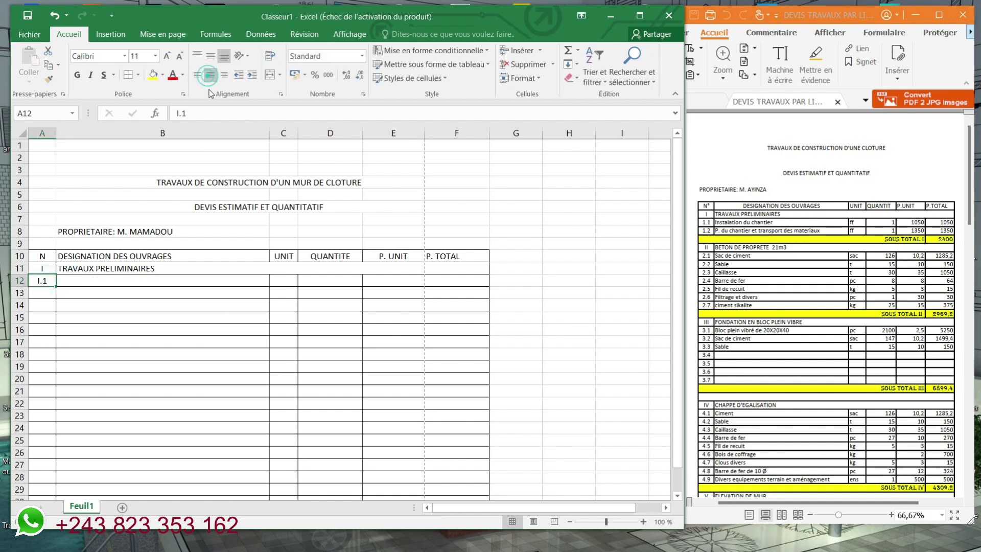
# - Enter the designation "Instalation du chantier" in cell B12 for item I.1
pyautogui.click(193, 282)
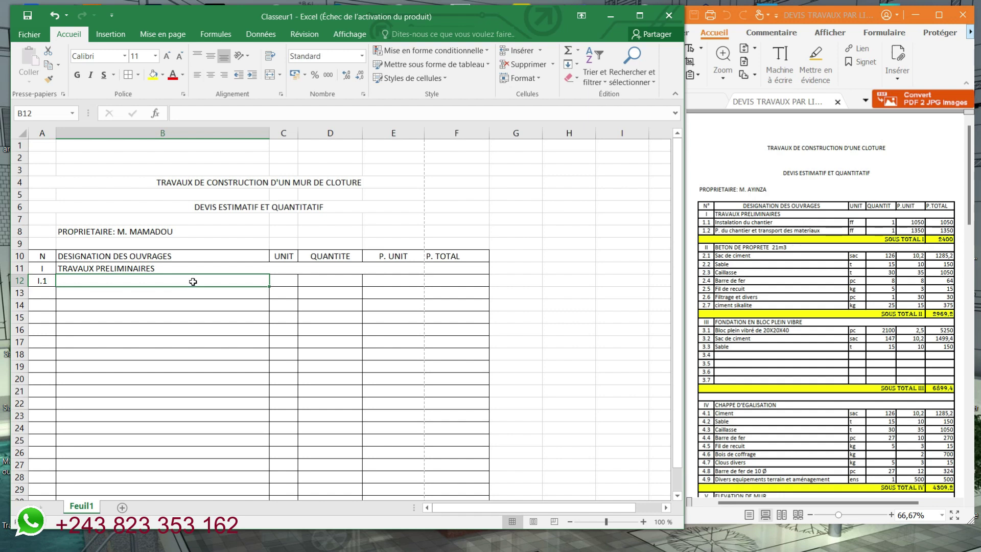
pyautogui.write('I')
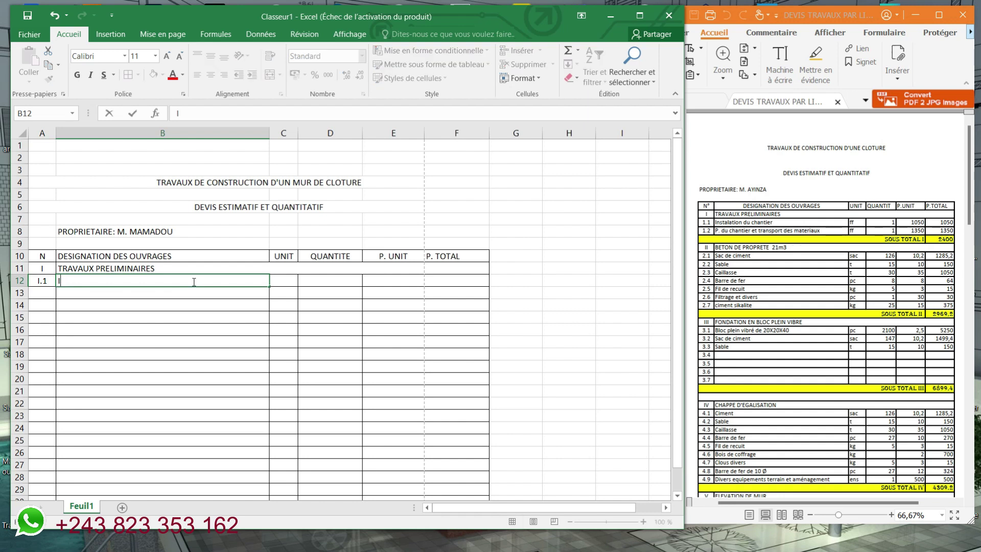
pyautogui.write('nsta')
pyautogui.write('ll')
pyautogui.press('BackSpace')
pyautogui.press('BackSpace')
pyautogui.press('BackSpace')
pyautogui.press('BackSpace')
pyautogui.press('BackSpace')
pyautogui.write('nstalation du c')
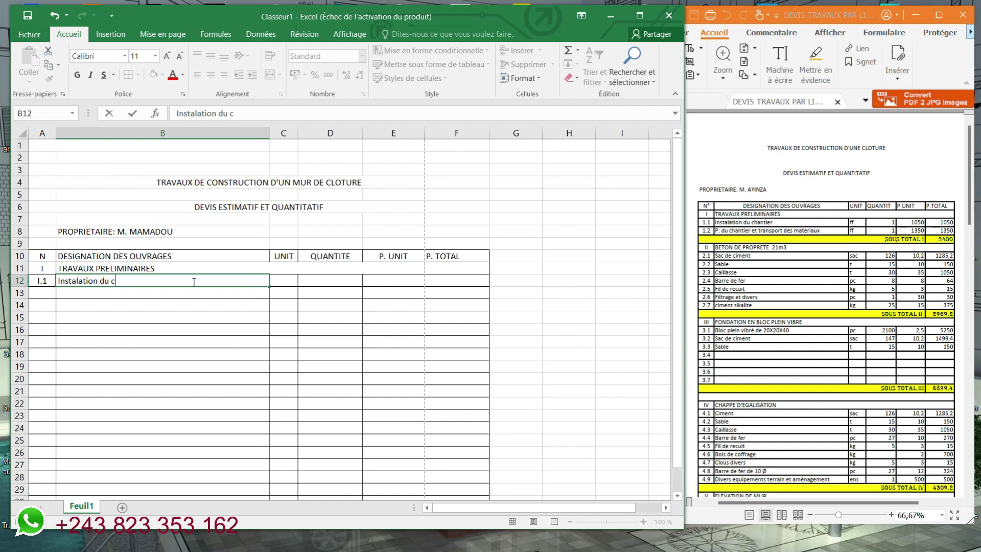
pyautogui.write('hantier')
# - Enter the unit "ff" in cell C12 and center it
pyautogui.click(288, 278)
pyautogui.write('ff')
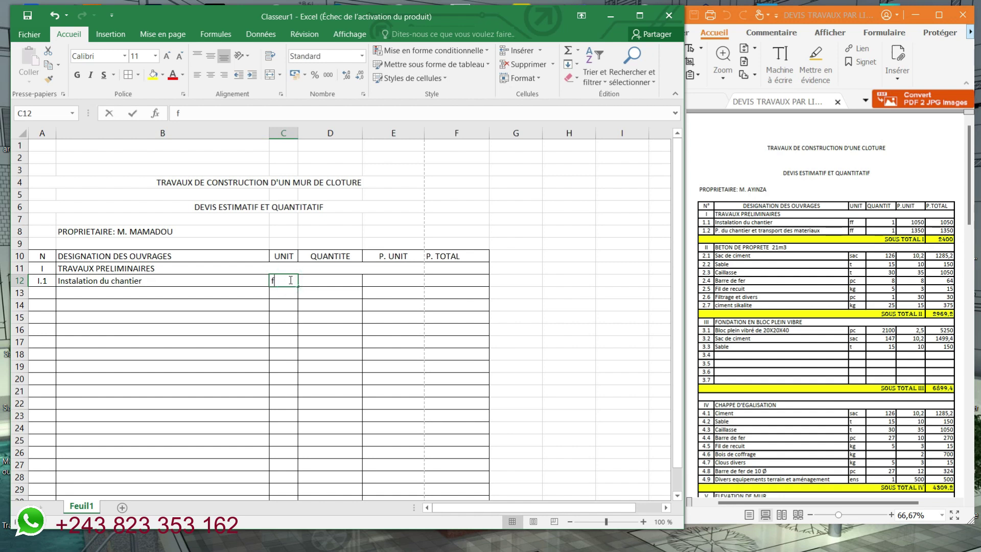
pyautogui.click(308, 279)
pyautogui.click(274, 281)
pyautogui.click(211, 77)
# - Enter a quantity of 1 in cell D12 and a unit price of 500 in cell E12
pyautogui.click(326, 284)
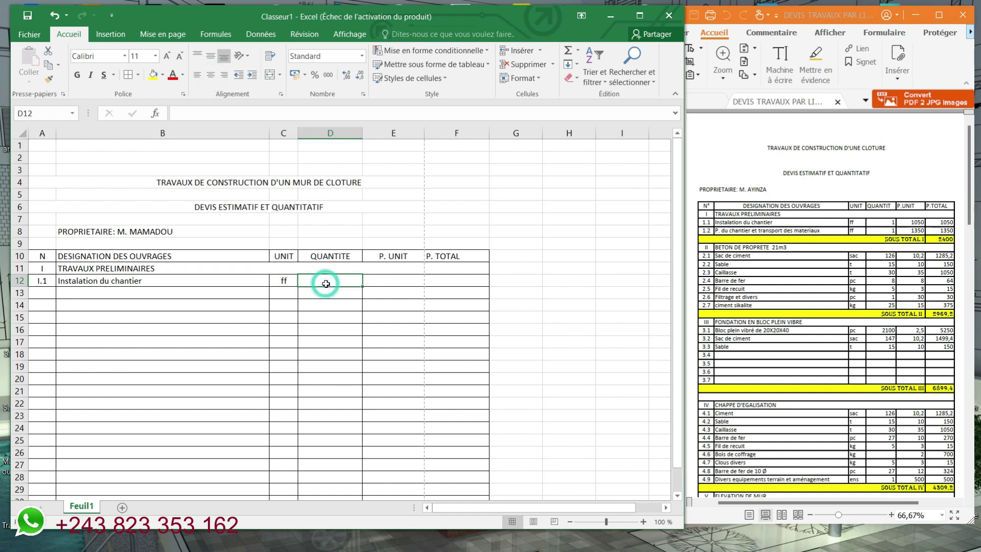
pyautogui.write('1')
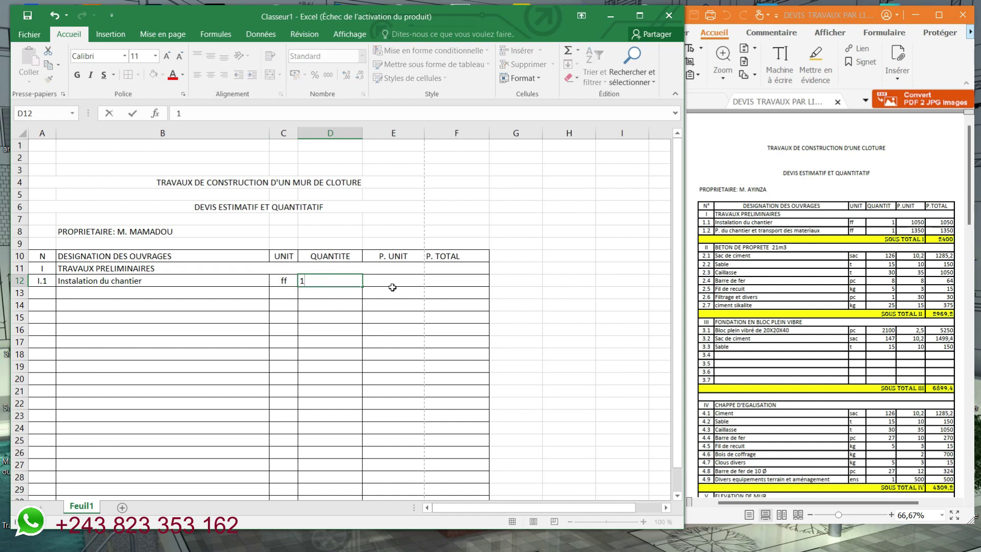
pyautogui.click(394, 283)
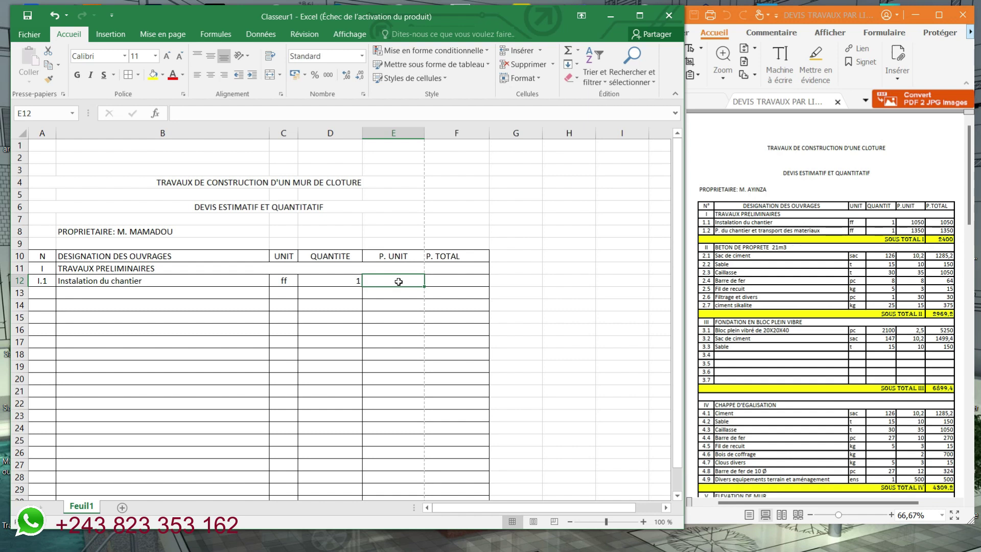
pyautogui.write('5')
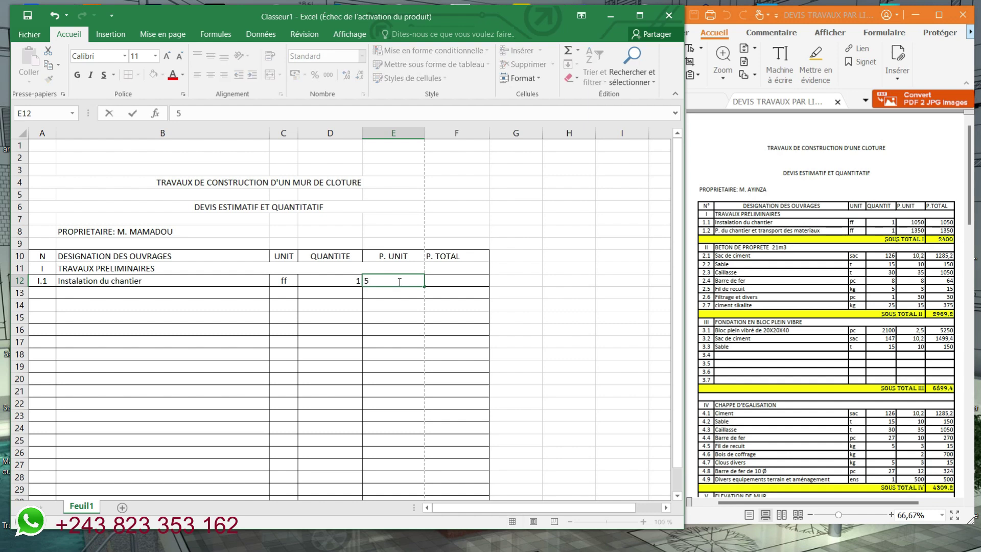
pyautogui.write('00')
pyautogui.click(400, 298)
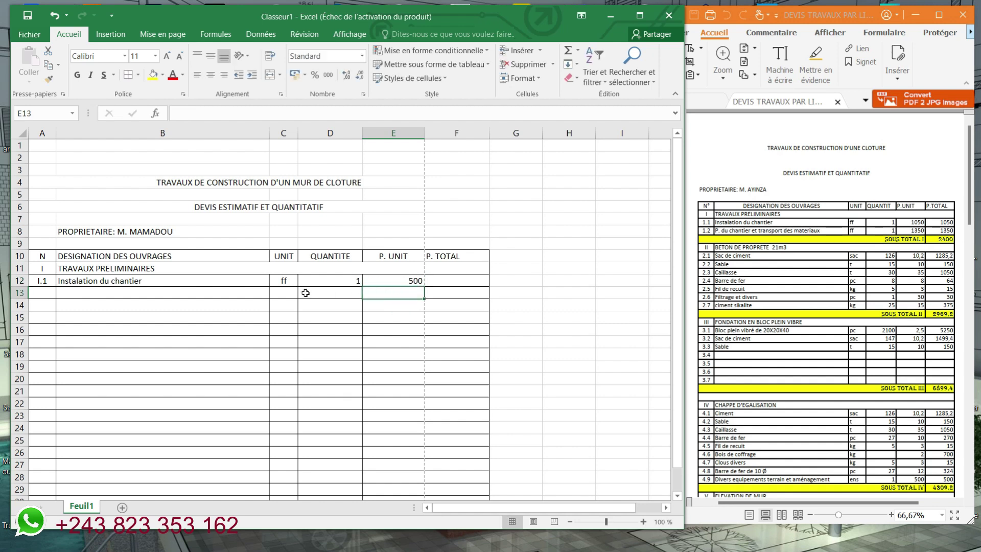
# - Enter the item number "I.2" in cell A13 and center it
pyautogui.click(145, 293)
pyautogui.click(39, 289)
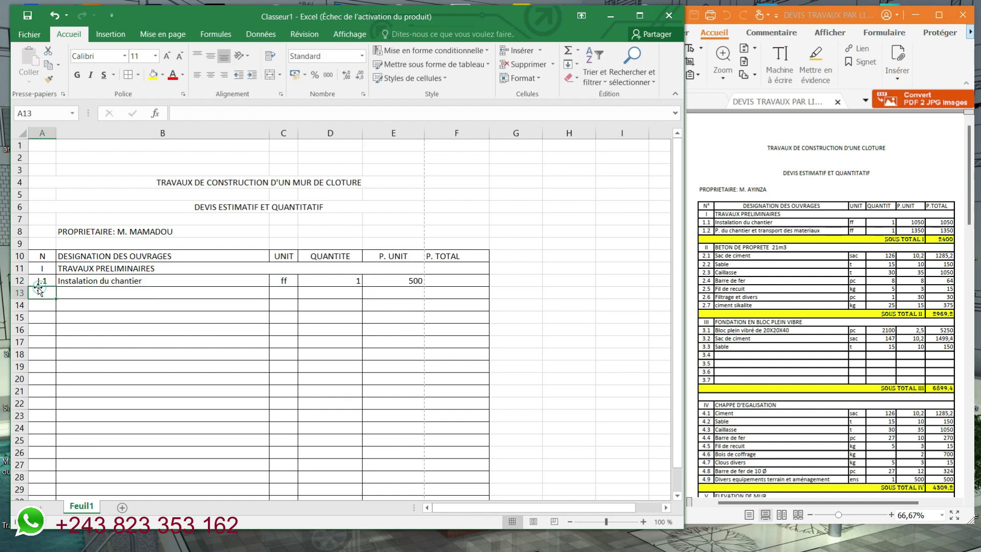
pyautogui.write('i')
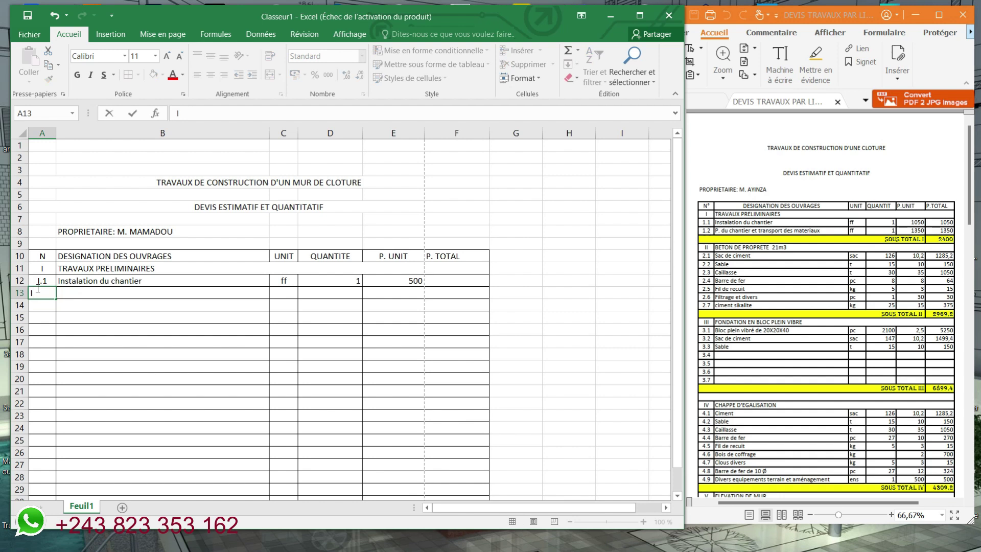
pyautogui.write('.1')
pyautogui.press('BackSpace')
pyautogui.write('2')
pyautogui.click(75, 297)
pyautogui.click(48, 295)
pyautogui.click(210, 75)
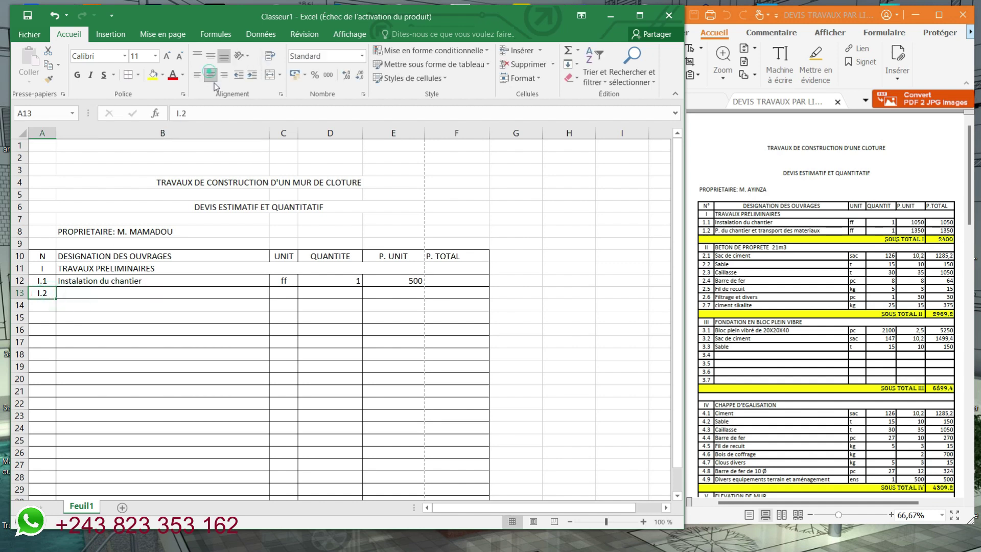
# - Enter the designation "TRANSPORT DES MATERIAUX" in cell B13 for item I.2
pyautogui.click(180, 296)
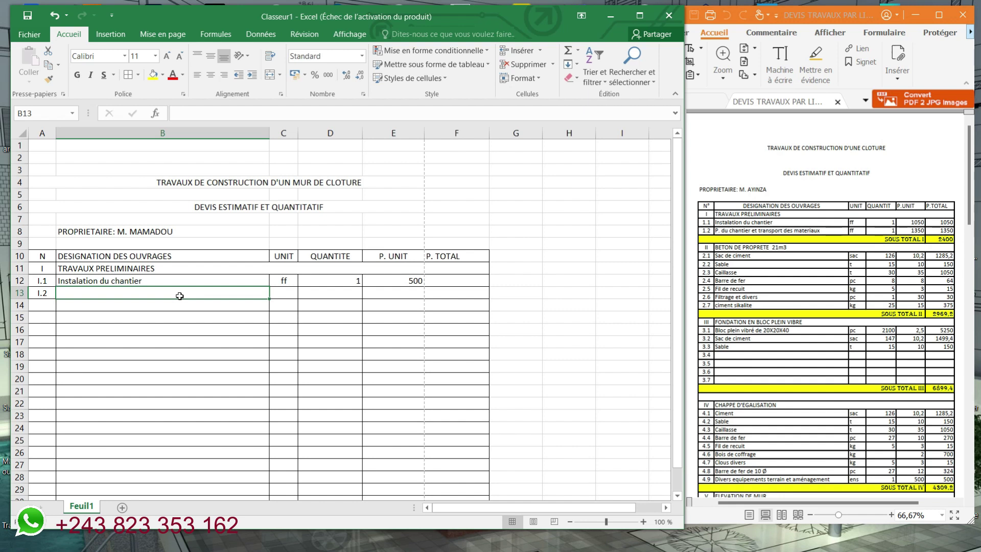
pyautogui.write('P')
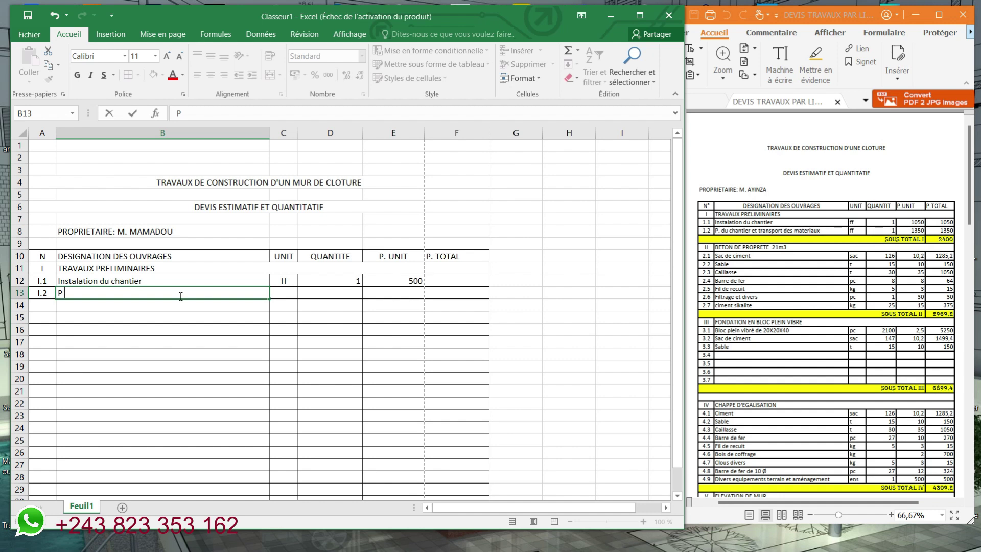
pyautogui.press('BackSpace')
pyautogui.press('BackSpace')
pyautogui.write('TRA')
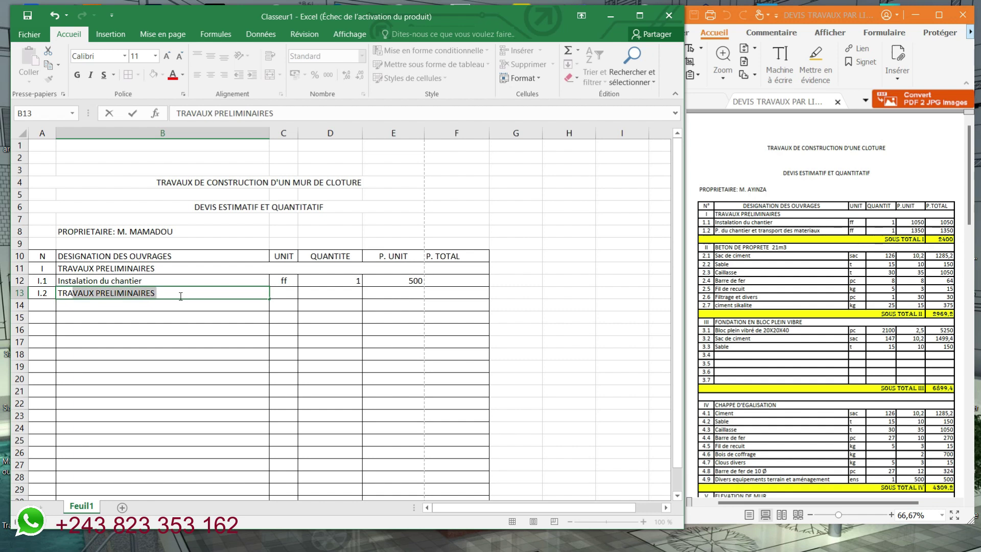
pyautogui.write('NSPO')
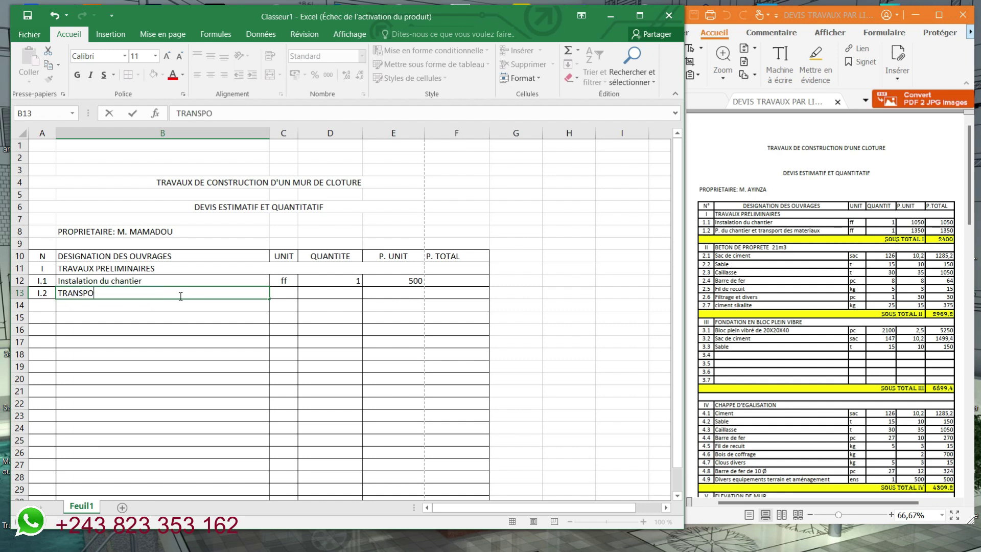
pyautogui.write('RT DES MATER')
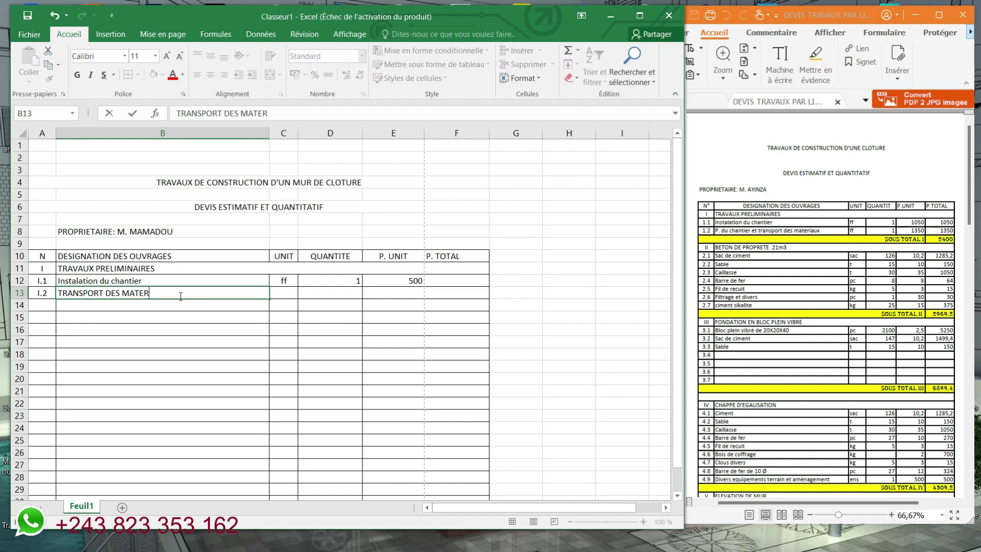
pyautogui.write('IAUX')
pyautogui.press('Return')
# - Enter the unit "ff" in lowercase in cell C13 and center it
pyautogui.click(284, 291)
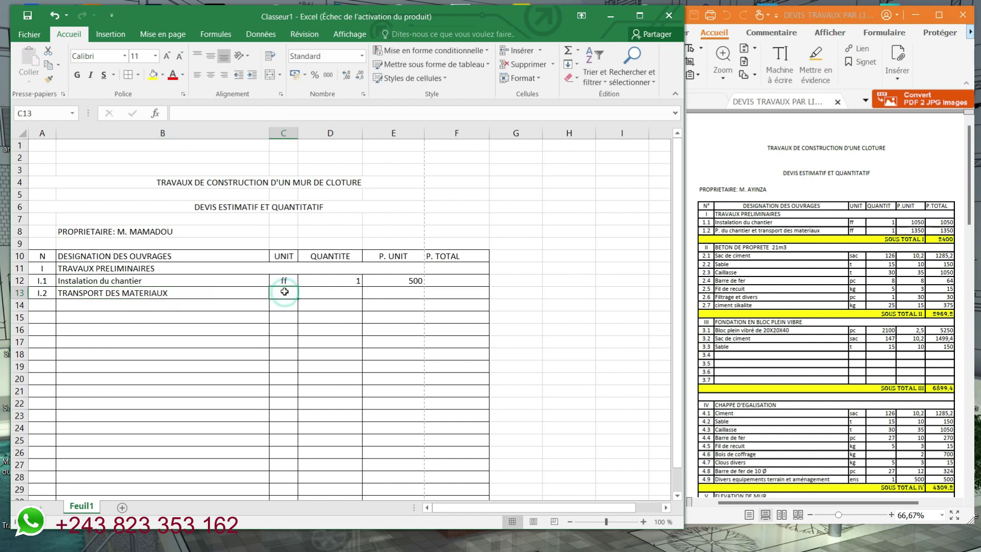
pyautogui.write('f')
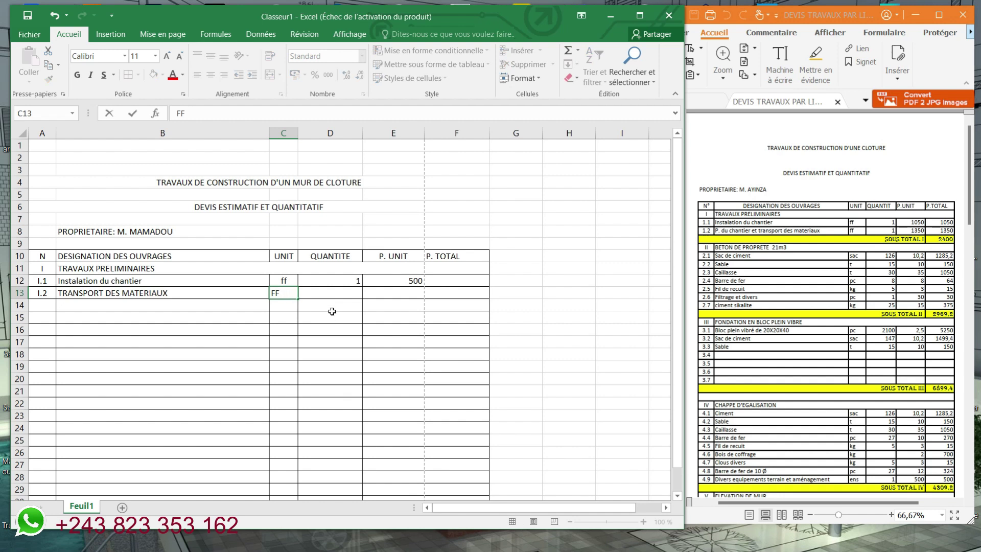
pyautogui.press('BackSpace')
pyautogui.press('BackSpace')
pyautogui.write('ff')
pyautogui.click(334, 297)
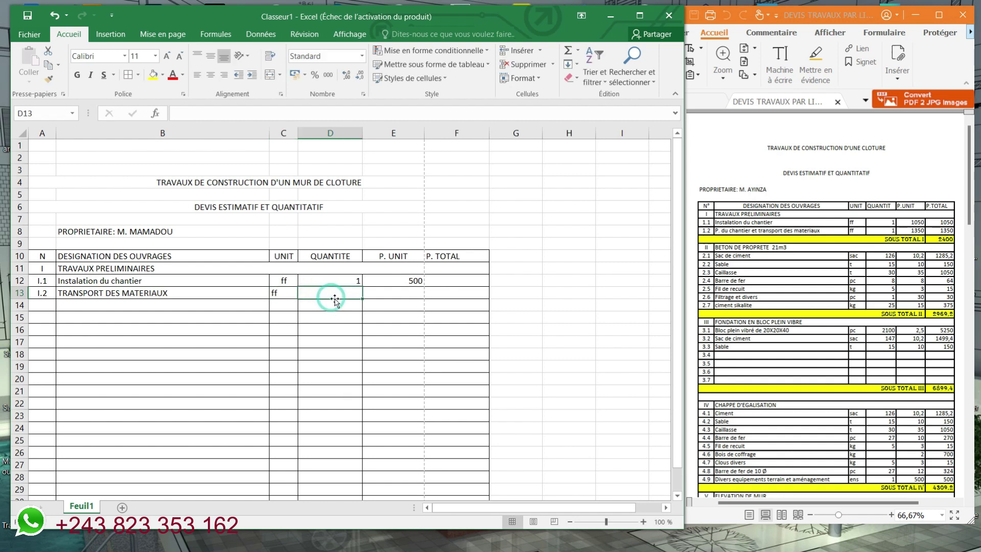
pyautogui.click(282, 296)
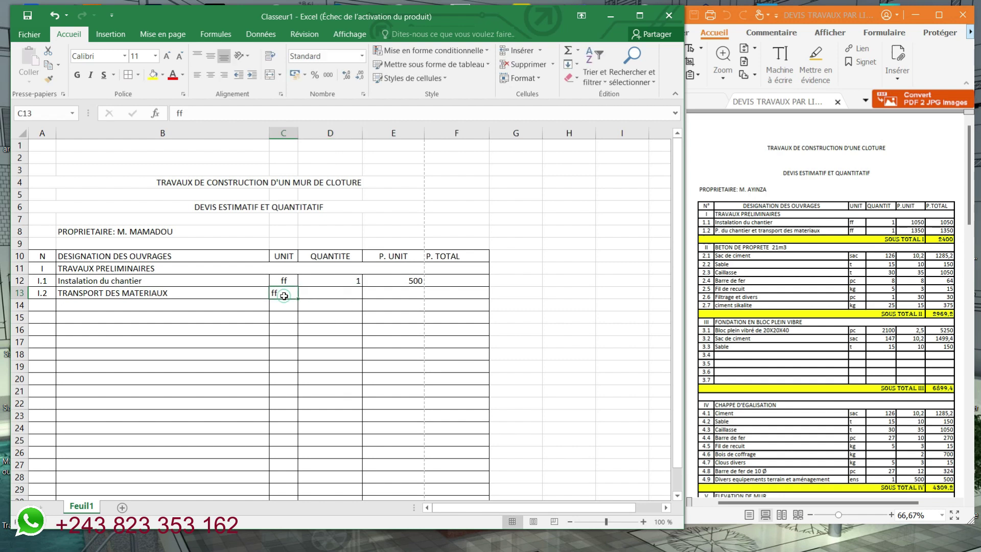
pyautogui.click(282, 74)
pyautogui.click(292, 90)
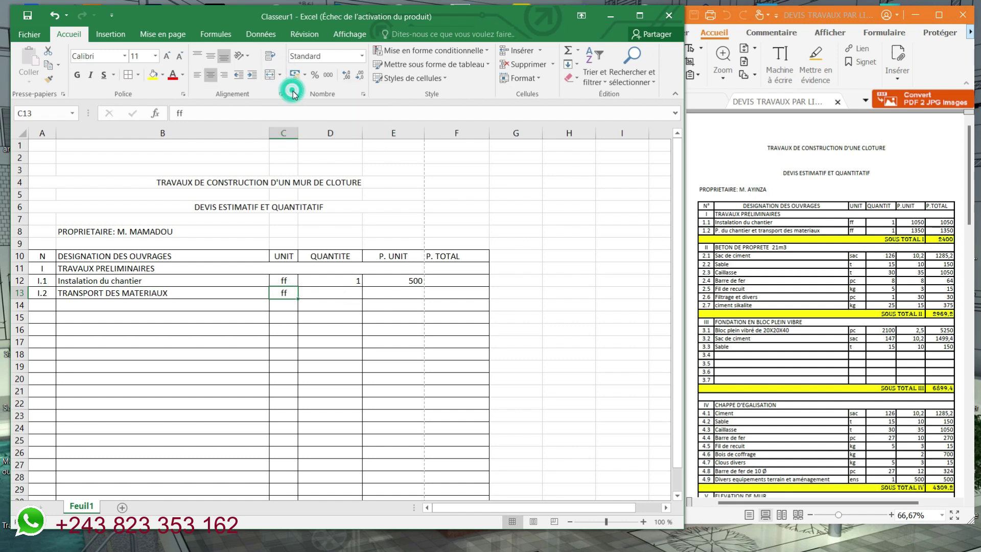
# - Enter a quantity of 1 in cell D13 and a unit price of 700 in cell E13
pyautogui.click(361, 297)
pyautogui.write('1')
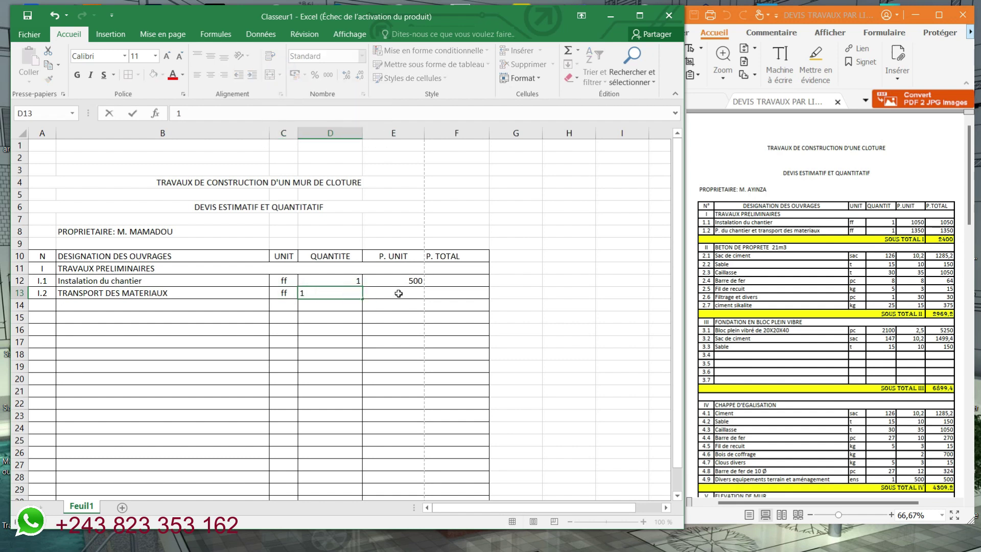
pyautogui.click(398, 293)
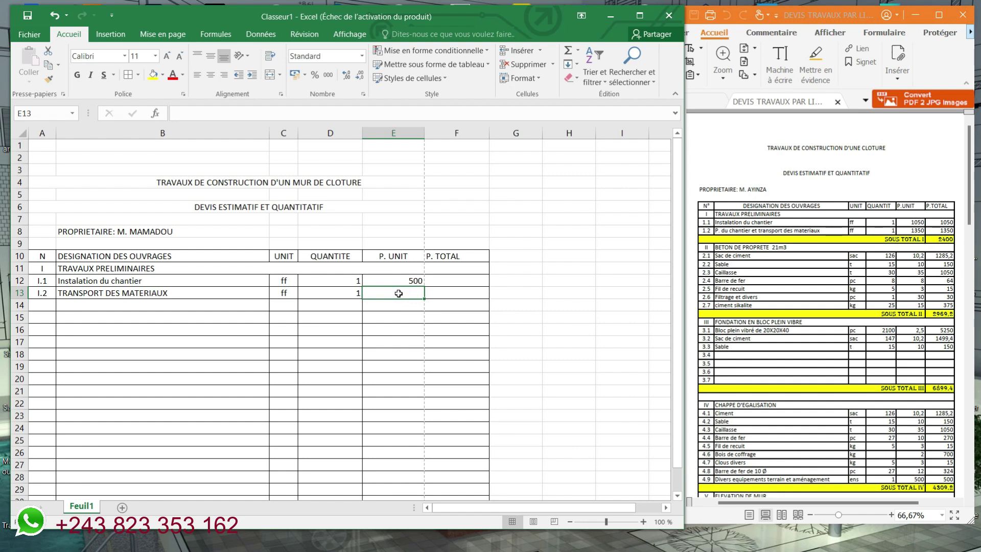
pyautogui.write('700')
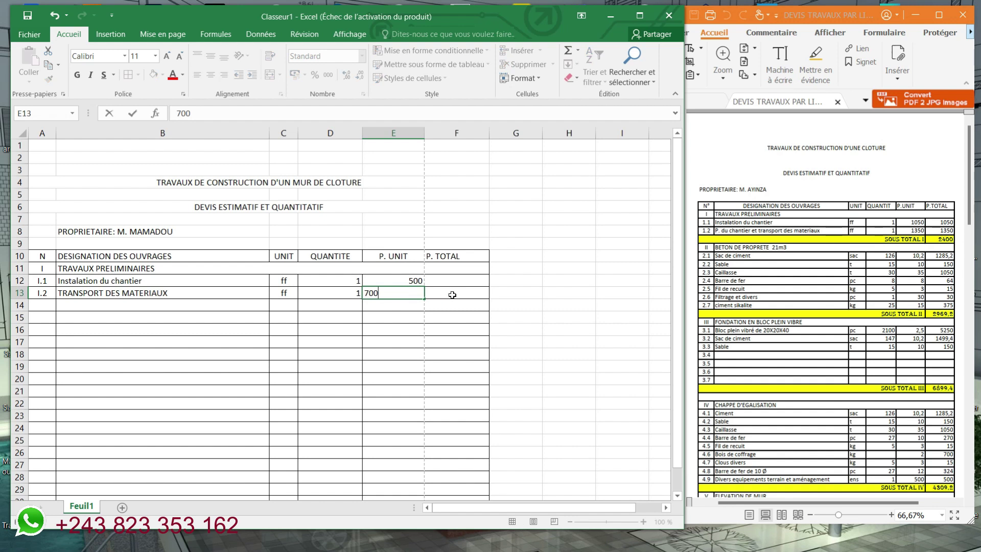
pyautogui.click(452, 295)
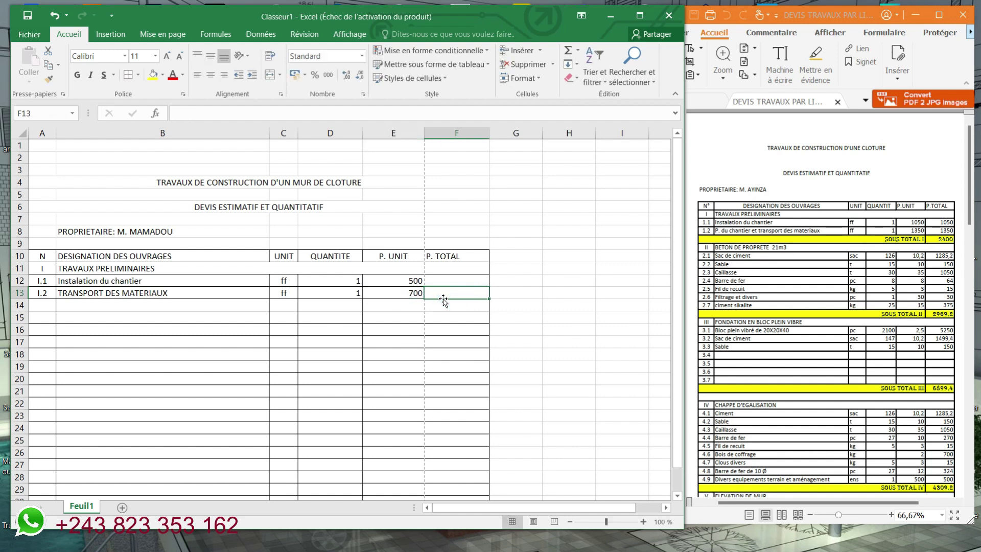
# - Merge cells A14 to E14 into one cell without centering, for the subtotal row
pyautogui.scroll(-2, 358, 327)
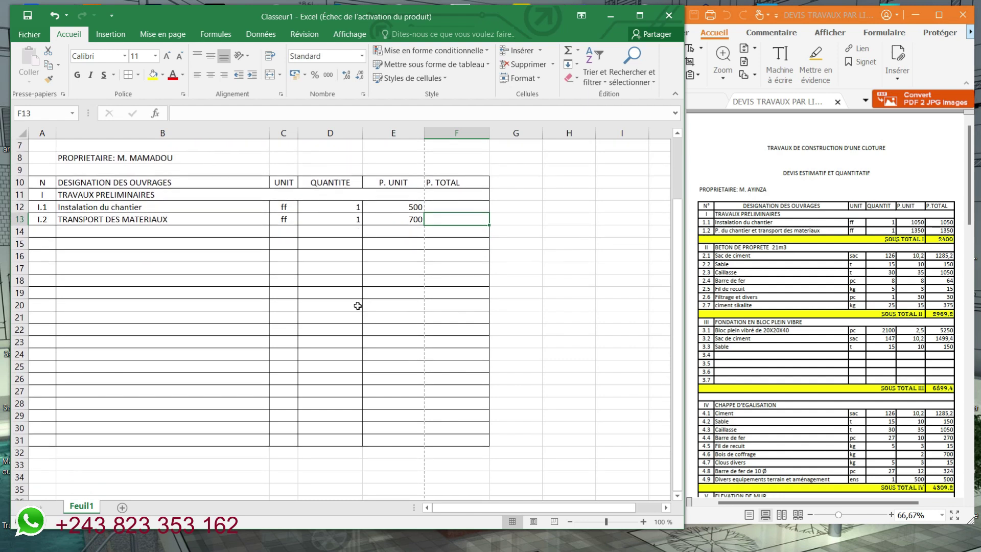
pyautogui.scroll(1, 358, 306)
pyautogui.click(48, 270)
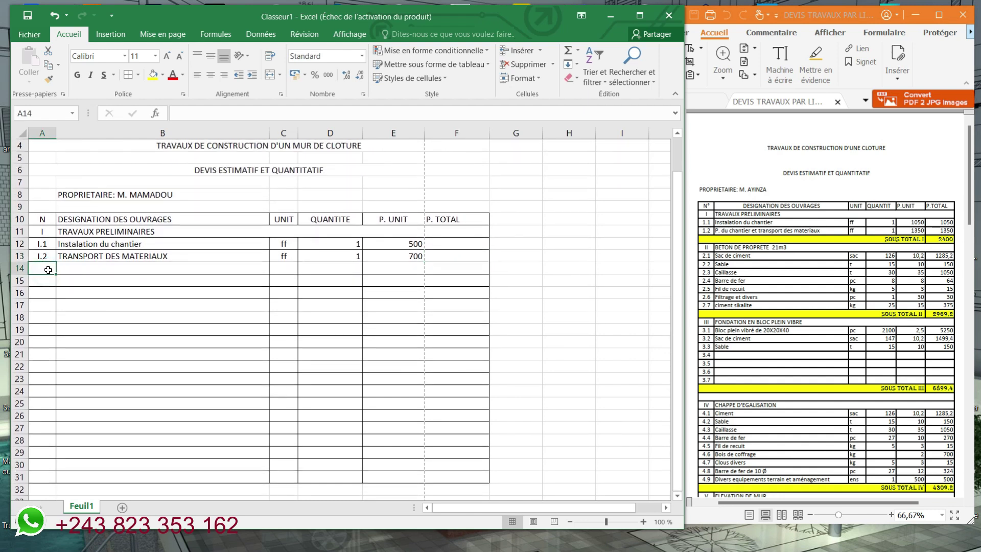
pyautogui.click(73, 268)
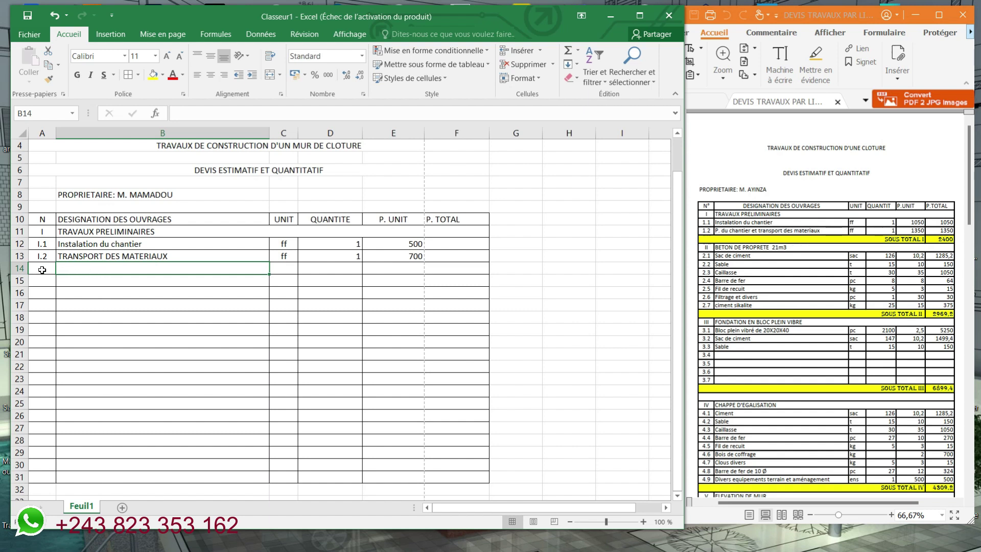
pyautogui.click(42, 269)
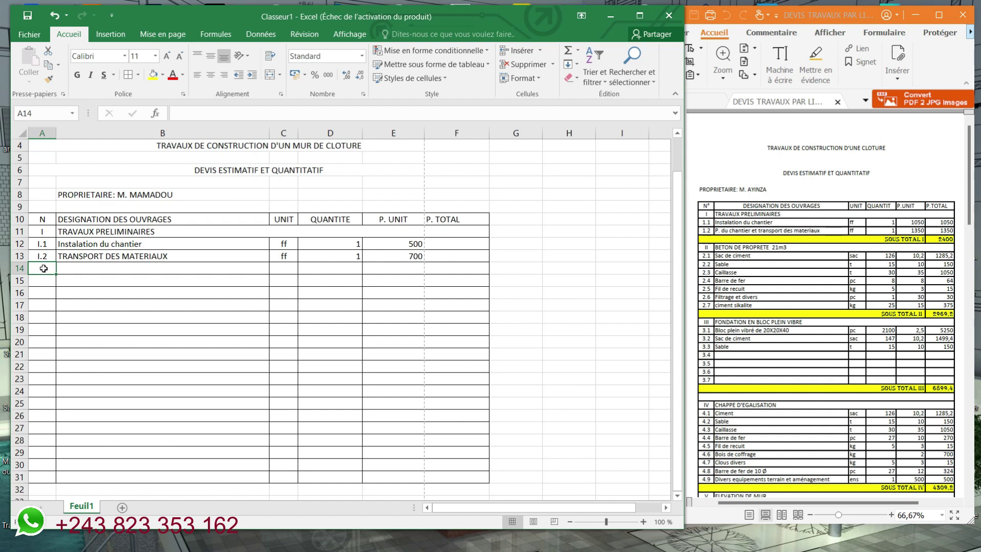
pyautogui.moveTo(44, 268); pyautogui.dragTo(167, 267)
pyautogui.moveTo(222, 267); pyautogui.dragTo(398, 269)
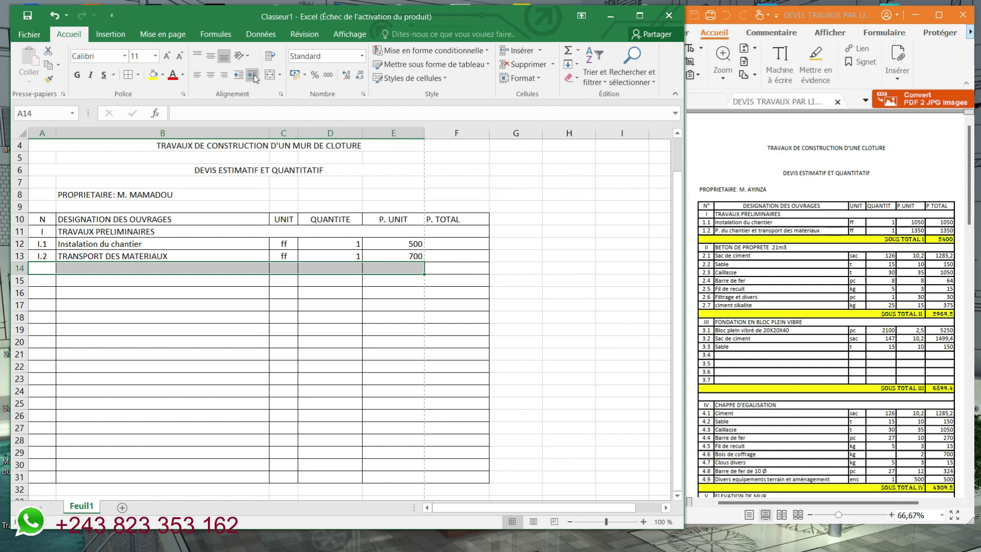
pyautogui.click(279, 74)
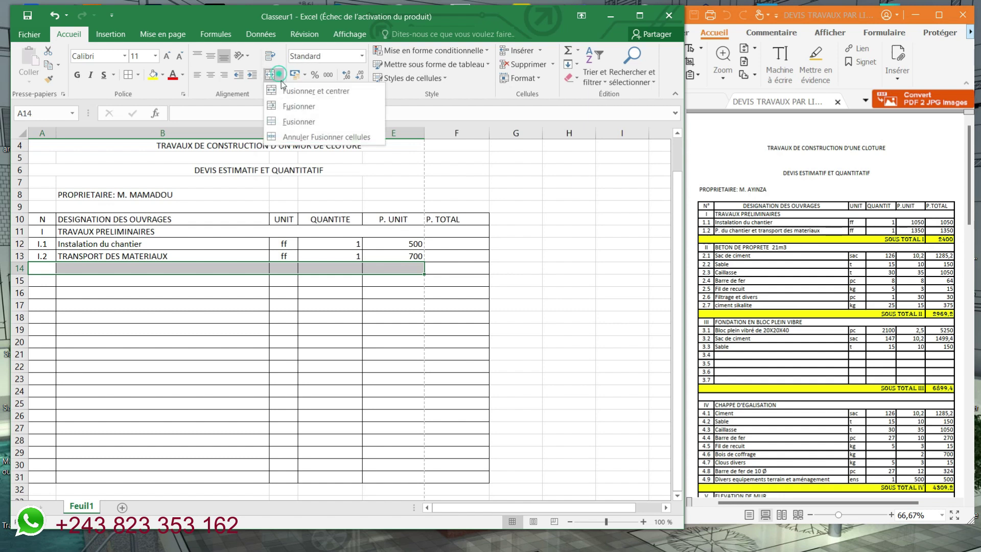
pyautogui.click(301, 107)
# - Enter the label "SOUS TOTAL 1" in the merged cell of row 14 and right-align it
pyautogui.click(297, 266)
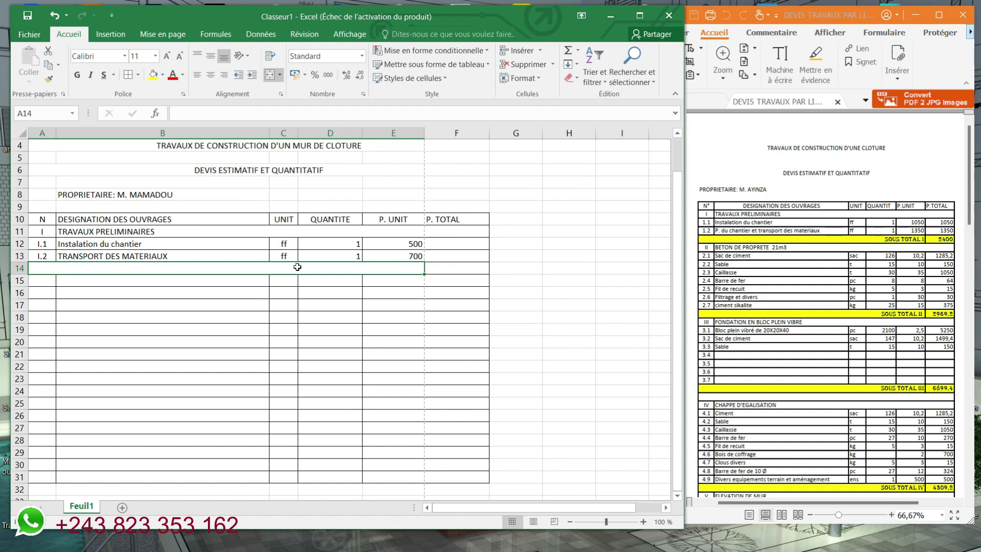
pyautogui.write('s')
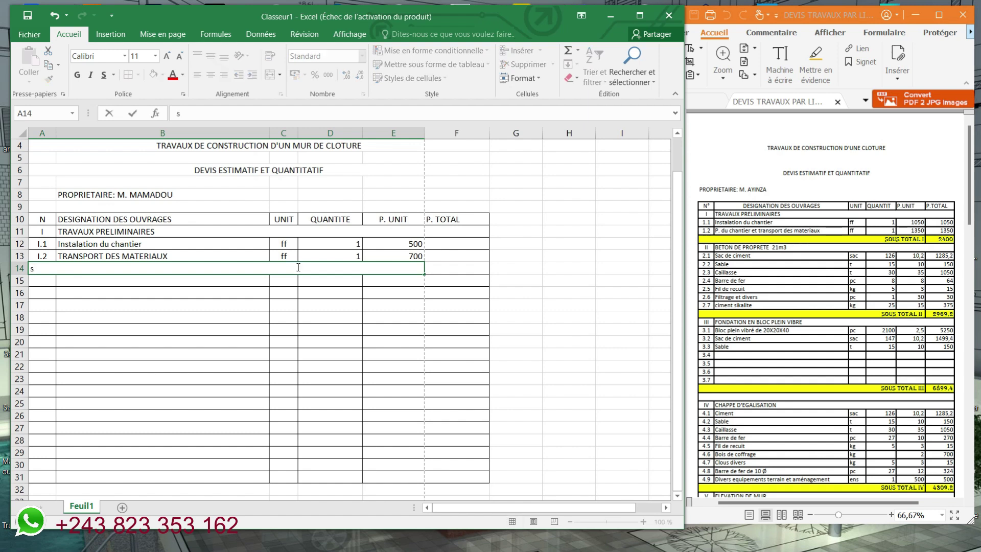
pyautogui.write('OUS TOTAL 1')
pyautogui.click(284, 303)
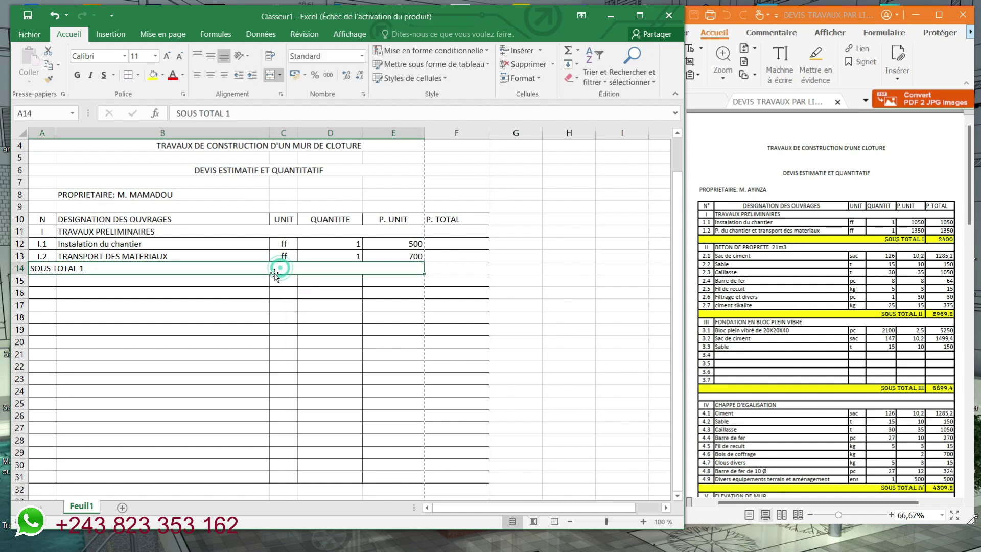
pyautogui.click(264, 284)
pyautogui.click(263, 266)
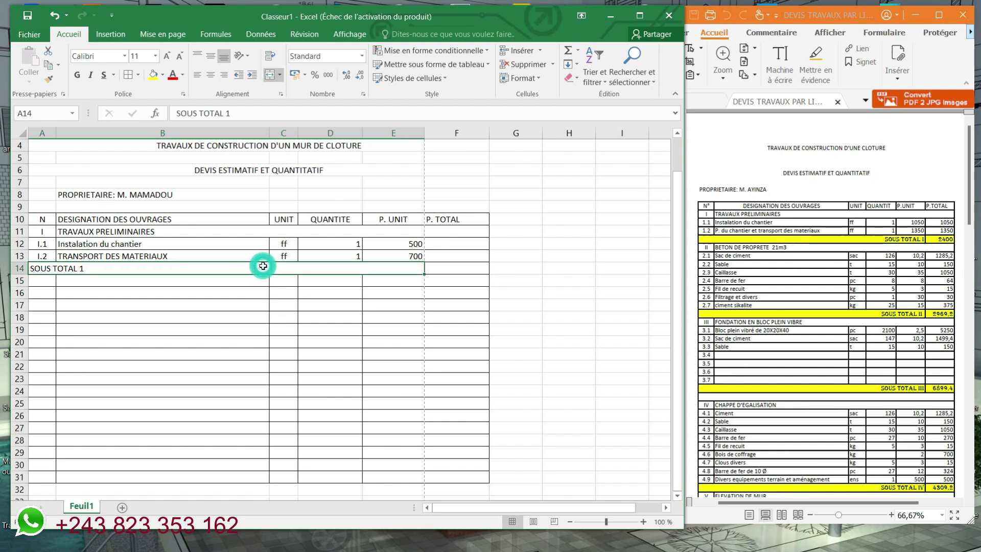
pyautogui.click(225, 76)
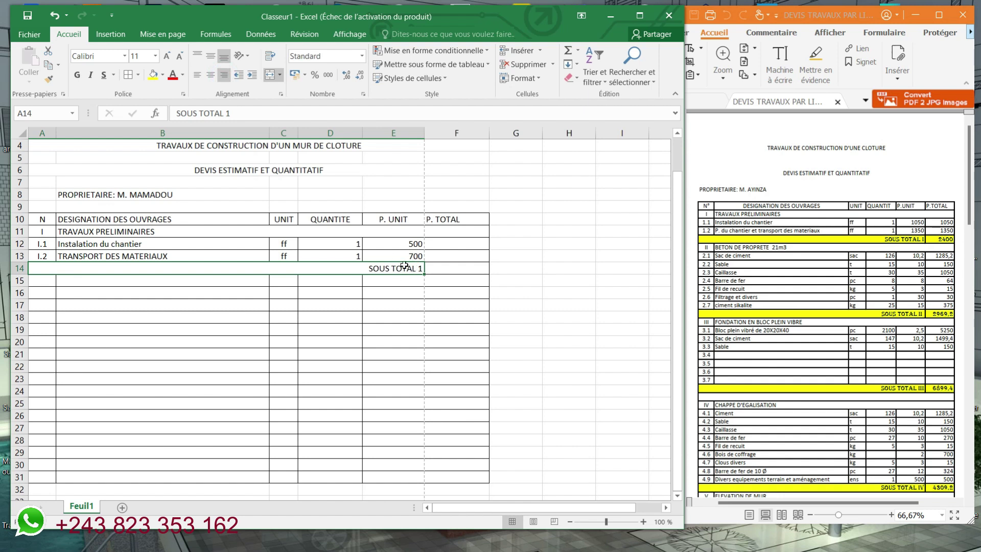
pyautogui.click(473, 267)
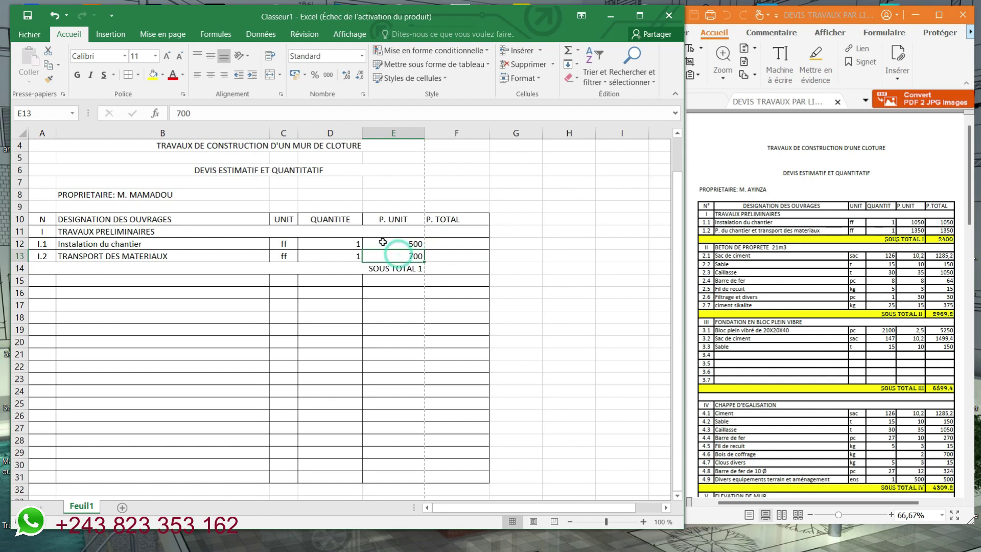
pyautogui.click(389, 265)
pyautogui.click(390, 245)
pyautogui.click(391, 256)
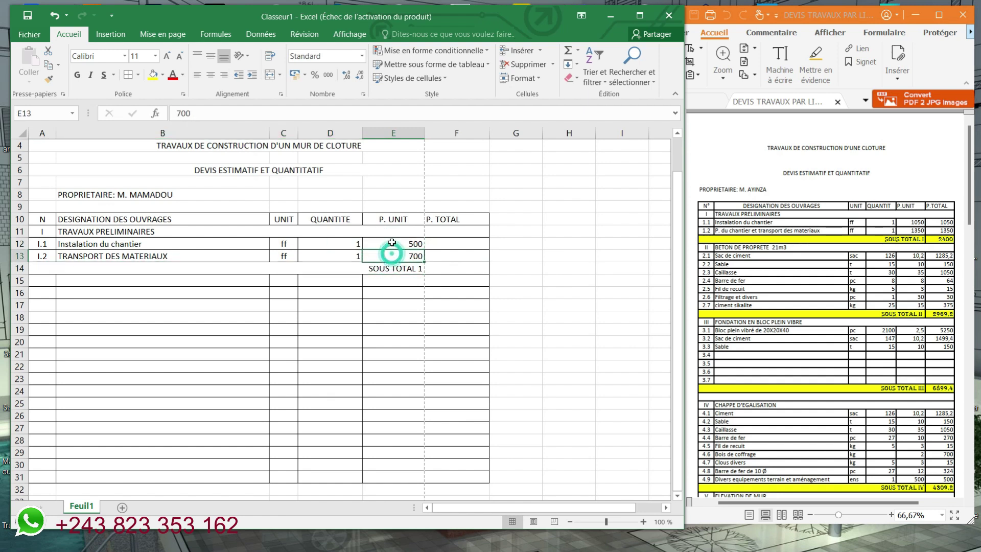
pyautogui.click(391, 243)
pyautogui.click(439, 217)
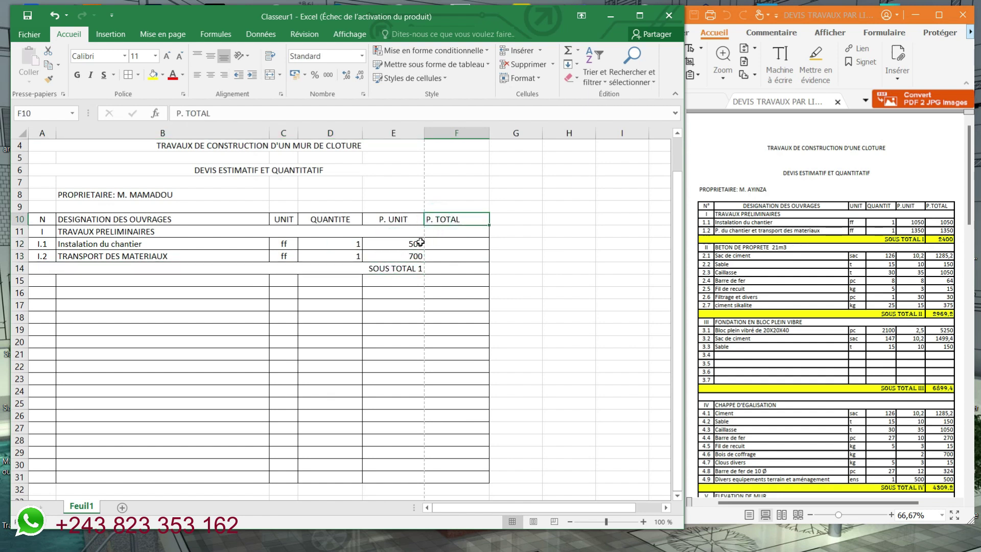
# - Calculate the total price of item I.1 in cell F12 with the formula =E12*D12
pyautogui.click(460, 244)
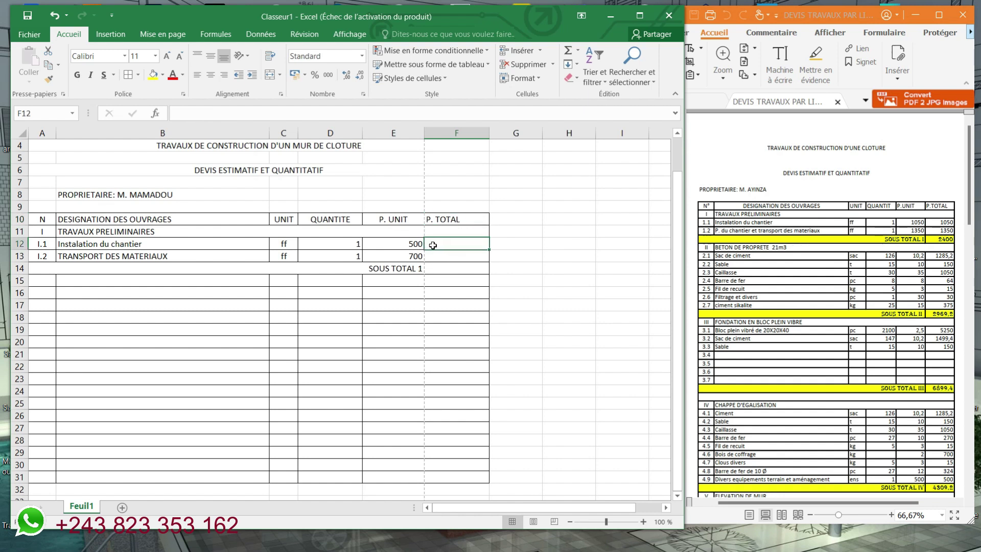
pyautogui.write('+')
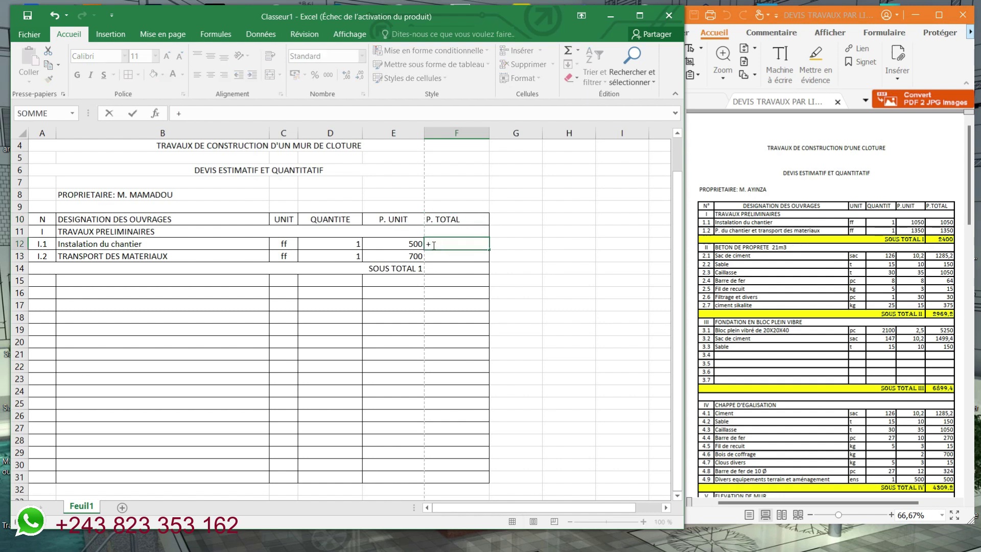
pyautogui.press('BackSpace')
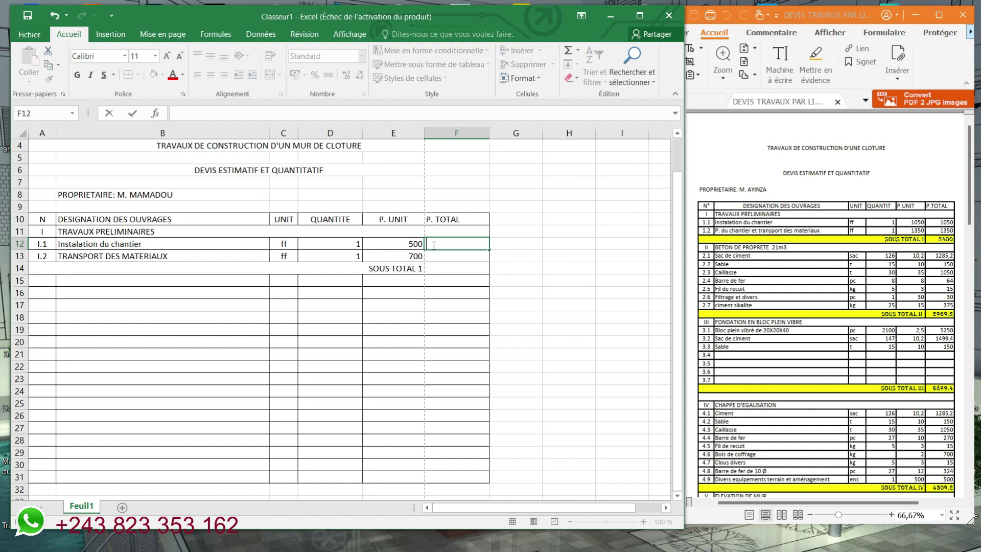
pyautogui.write('=')
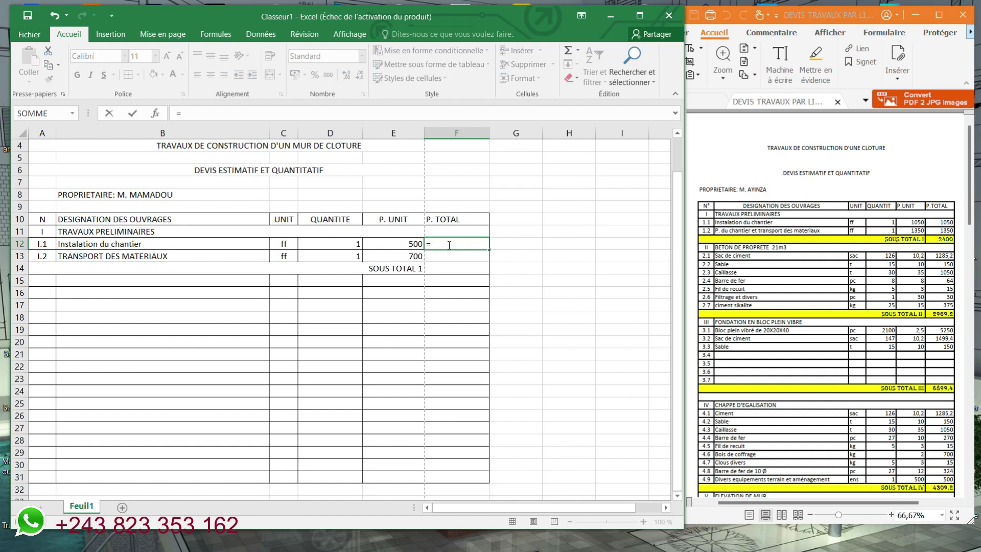
pyautogui.click(408, 244)
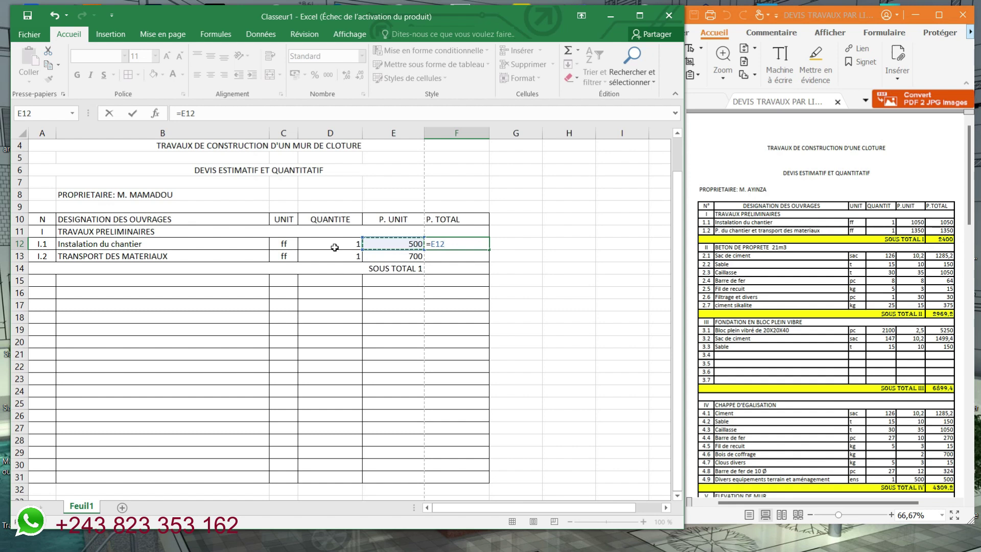
pyautogui.write('*')
pyautogui.click(346, 243)
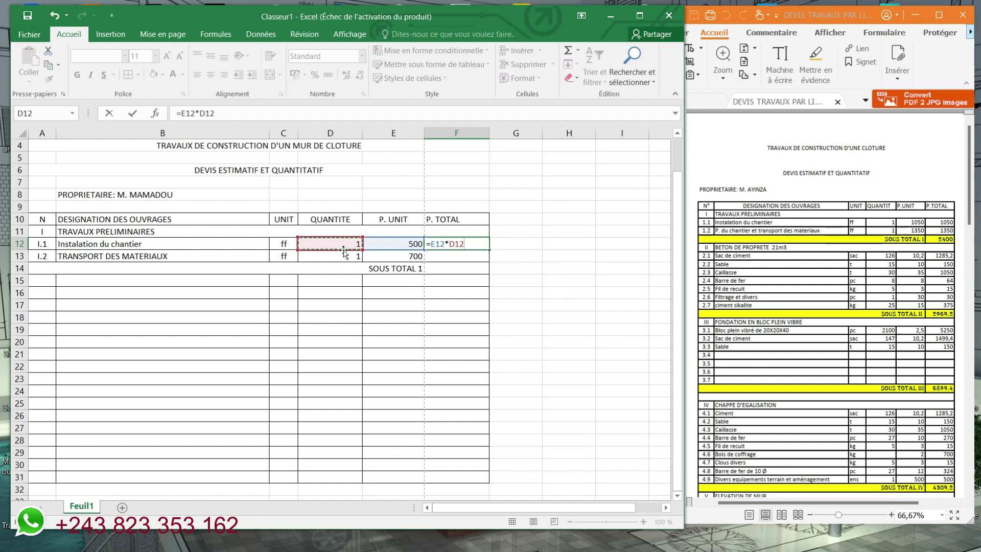
pyautogui.press('Return')
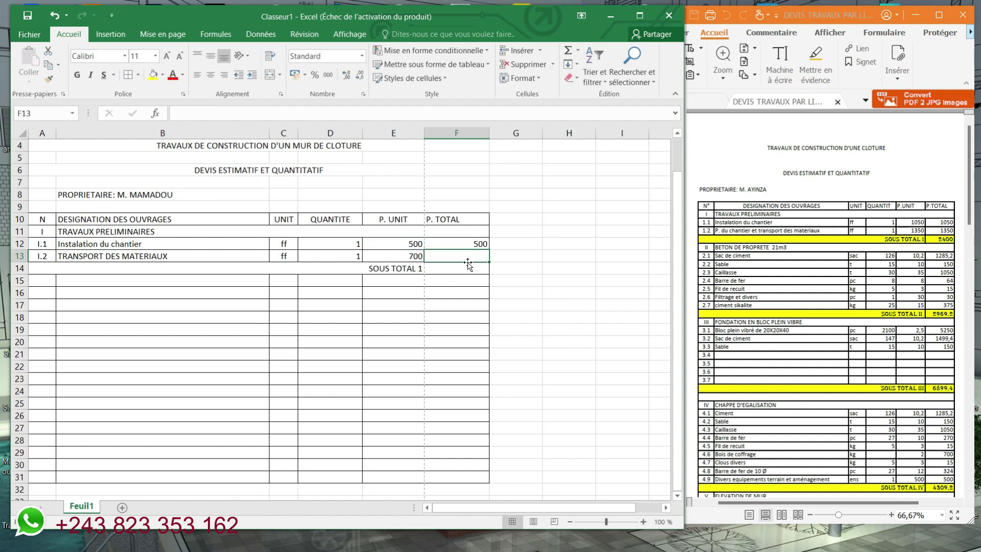
# - Calculate the total price of item I.2 in cell F13 with the formula =E13*D13
pyautogui.write('=')
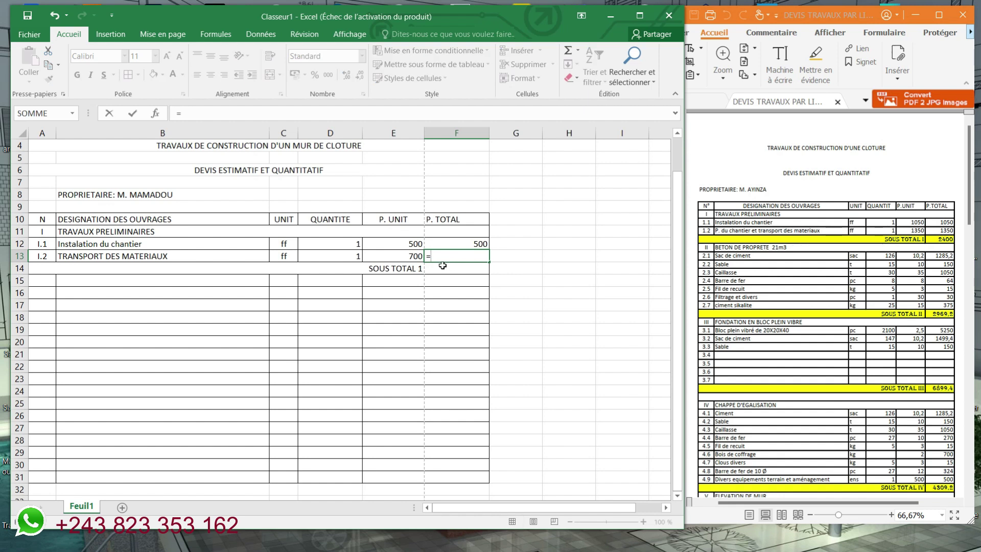
pyautogui.click(411, 256)
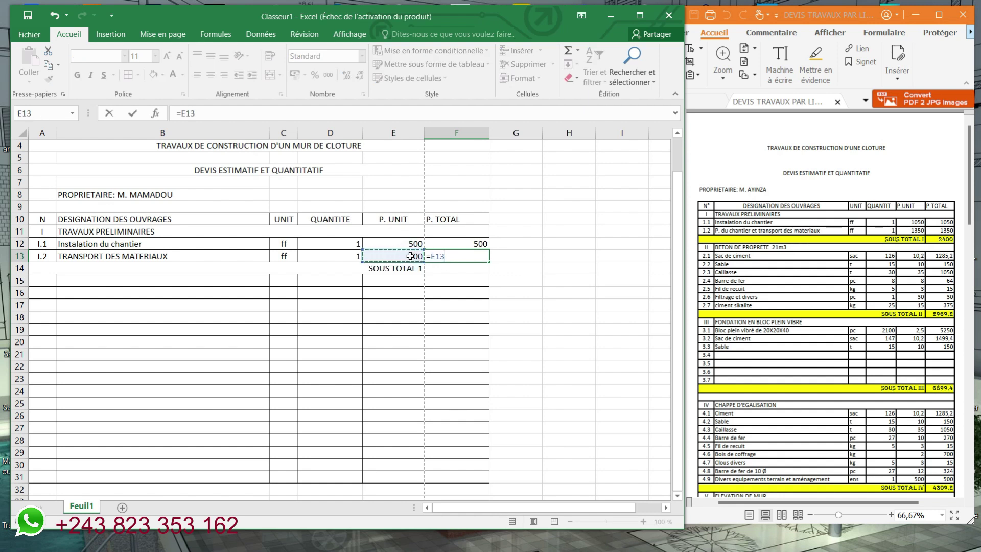
pyautogui.write('*')
pyautogui.click(346, 259)
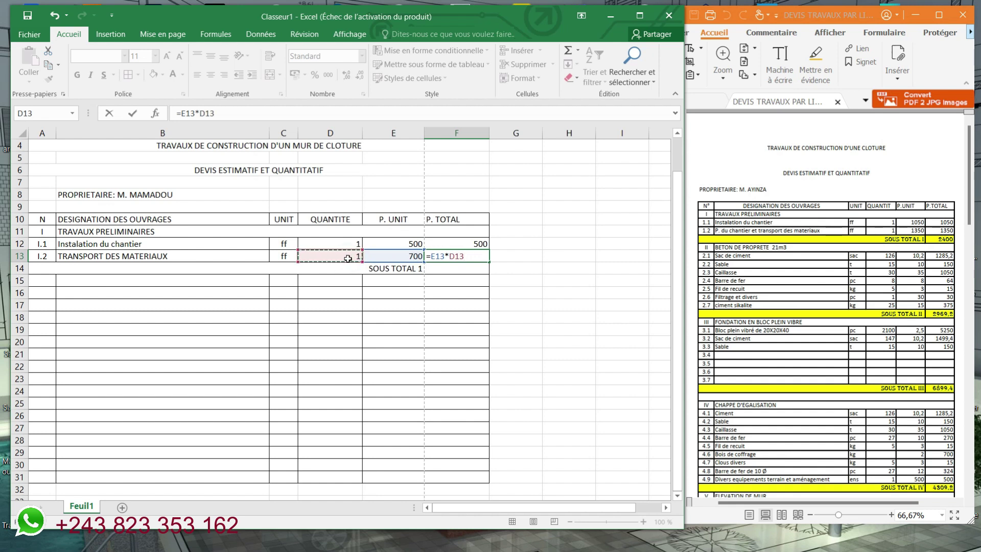
pyautogui.press('Return')
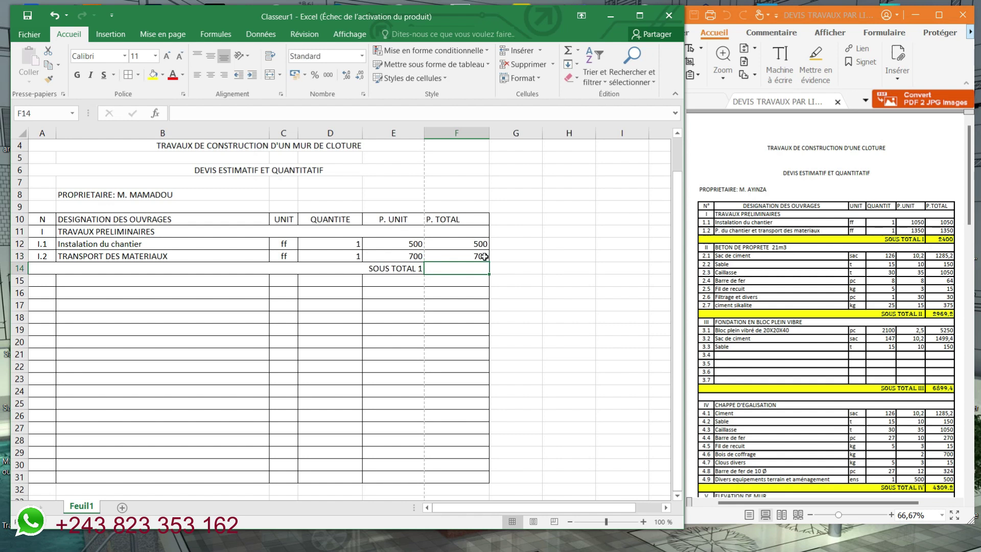
# - Calculate the first subtotal in cell F14 with the formula =F12+F13
pyautogui.click(396, 269)
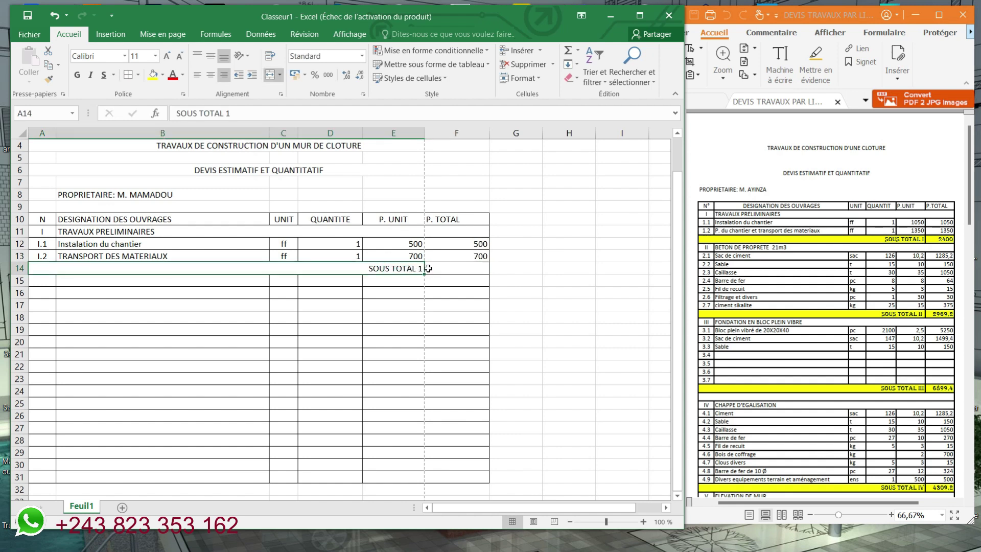
pyautogui.click(431, 269)
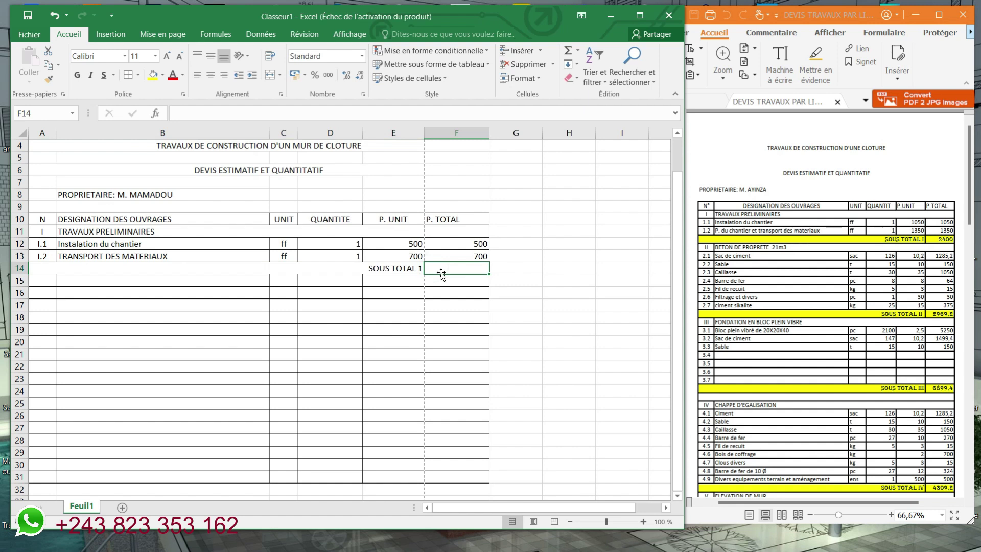
pyautogui.write('=')
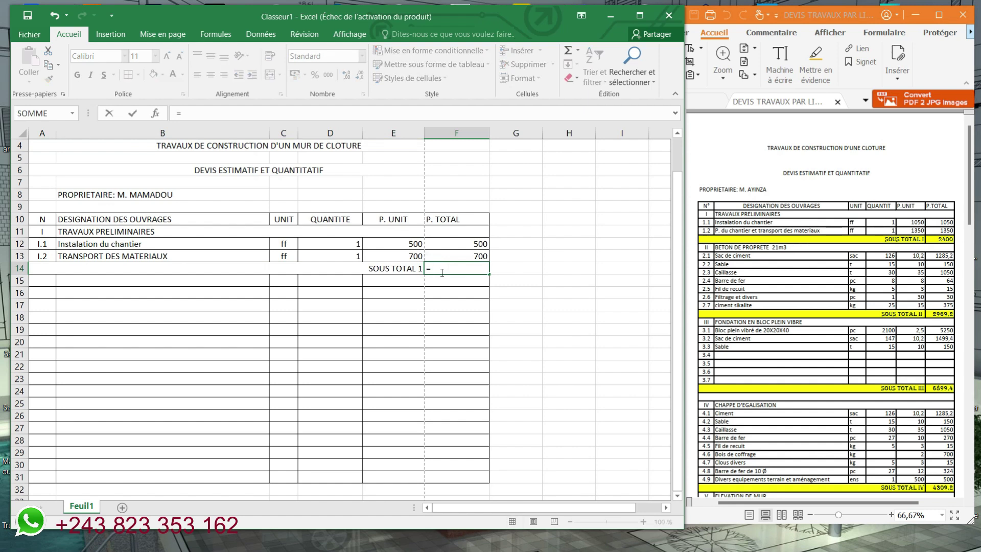
pyautogui.click(476, 243)
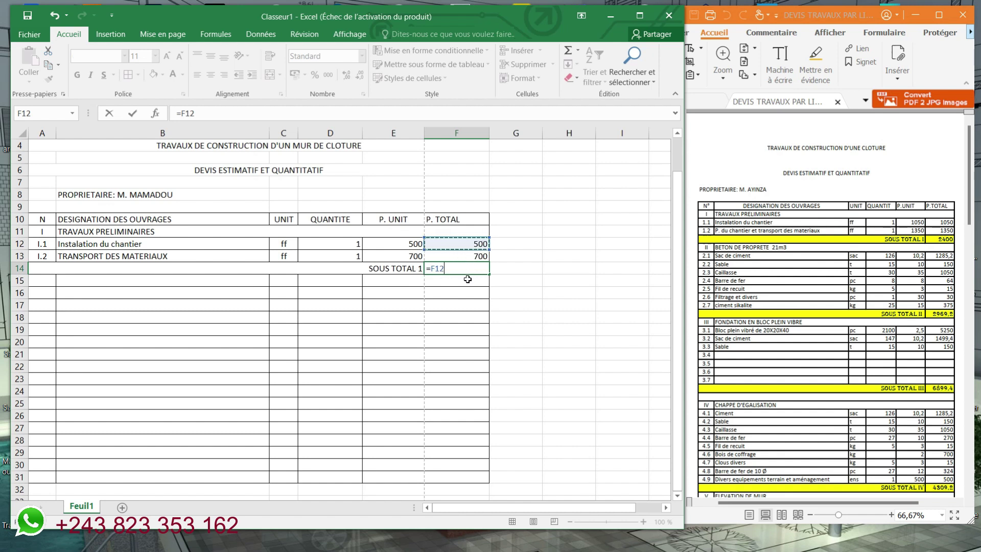
pyautogui.write('+')
pyautogui.click(469, 256)
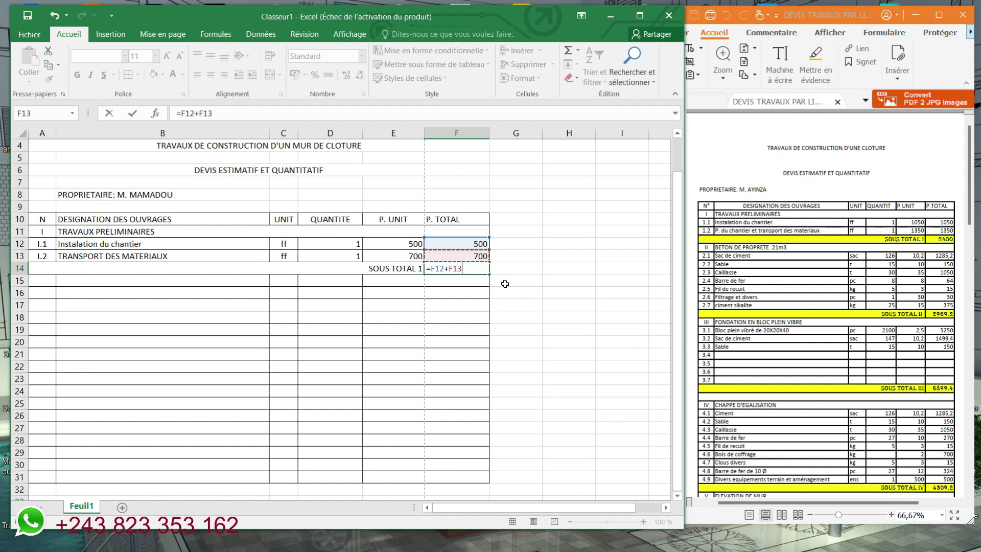
pyautogui.press('Return')
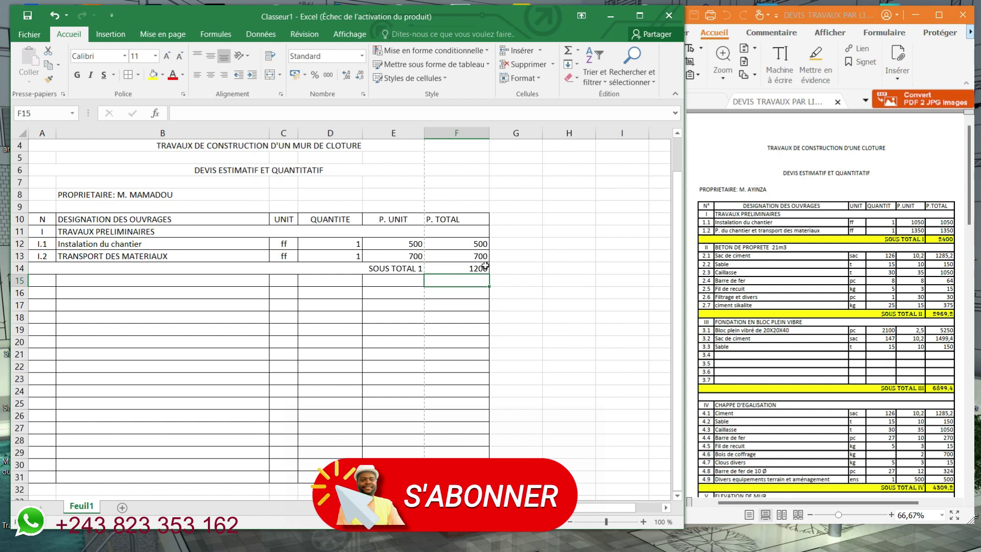
# - Fill the whole SOUS TOTAL 1 row, both the merged label cell and cell F14, with yellow
pyautogui.click(247, 267)
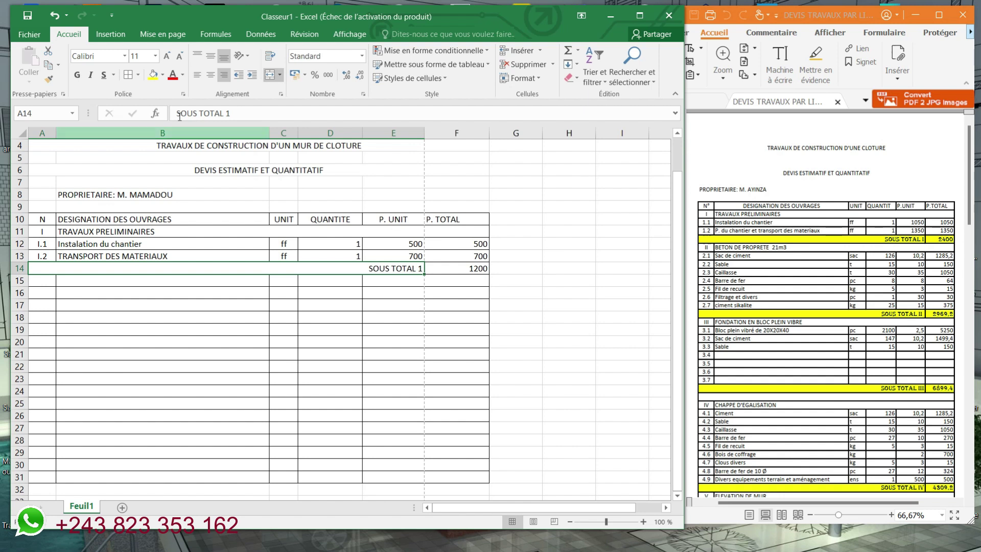
pyautogui.click(152, 75)
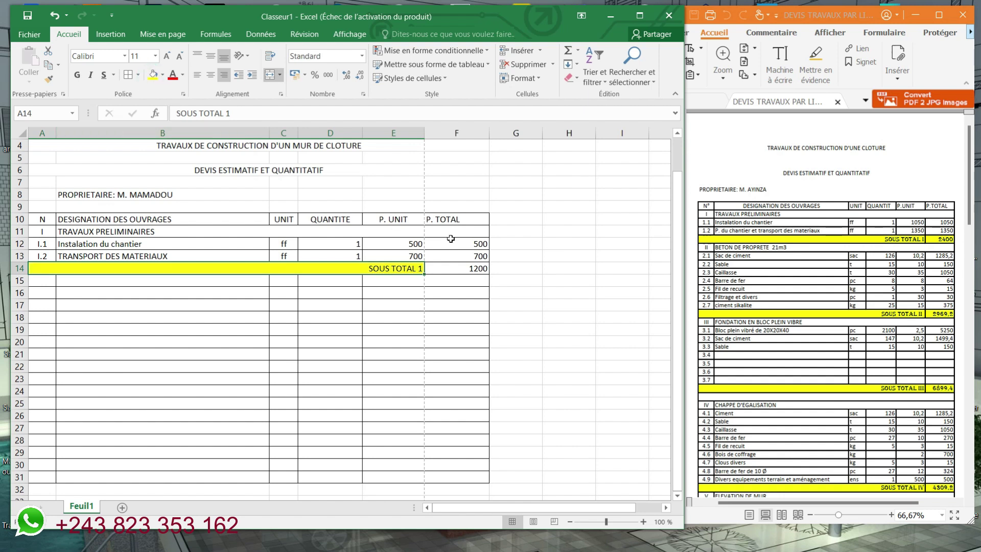
pyautogui.click(451, 265)
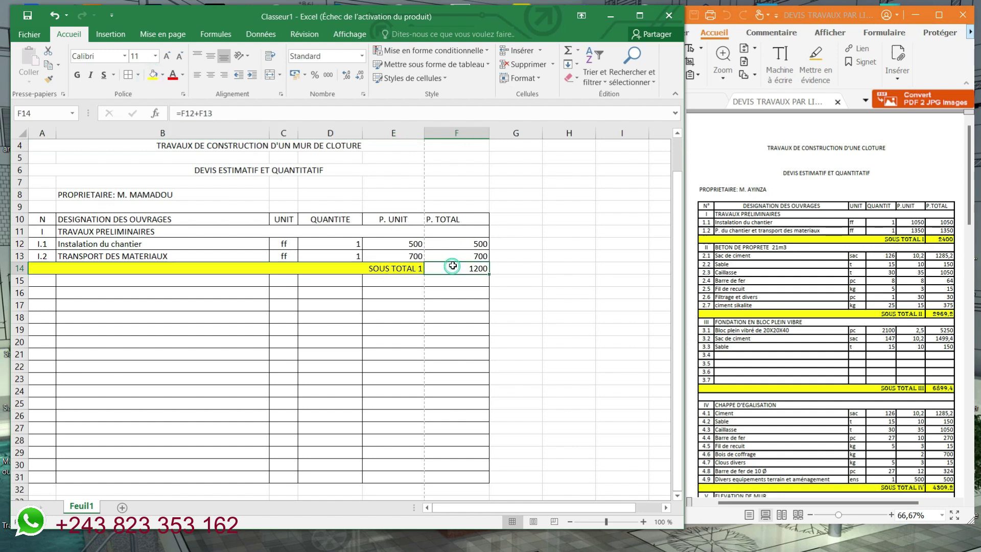
pyautogui.click(153, 74)
pyautogui.click(325, 340)
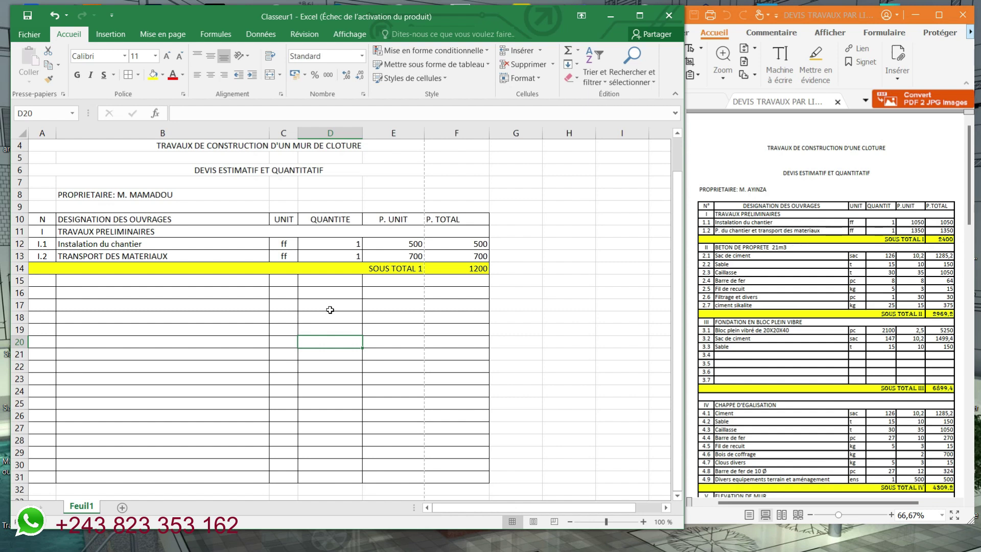
# - Check the page layout of the estimate in the print preview, then return to the worksheet
pyautogui.scroll(1, 327, 310)
pyautogui.click(401, 231)
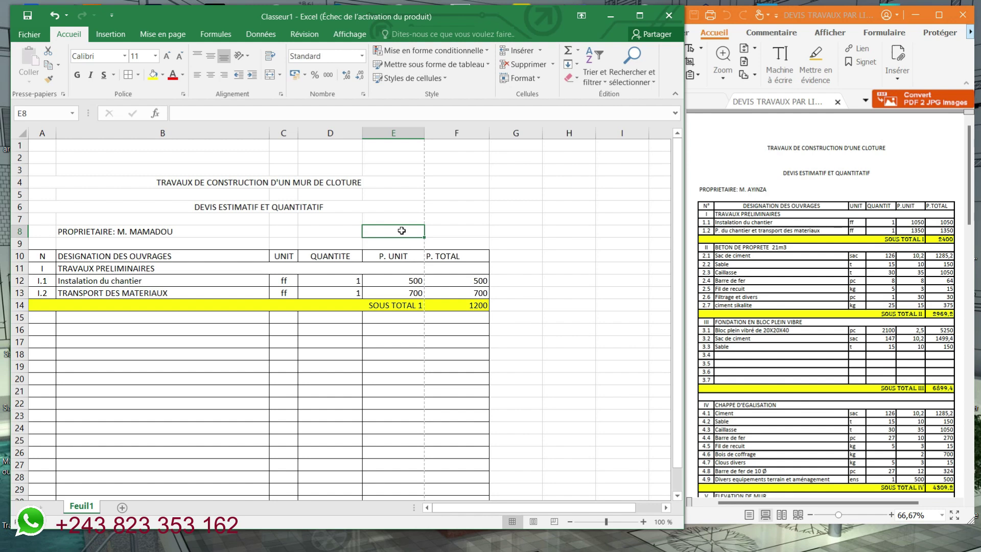
pyautogui.hotkey('ctrl', 'p')
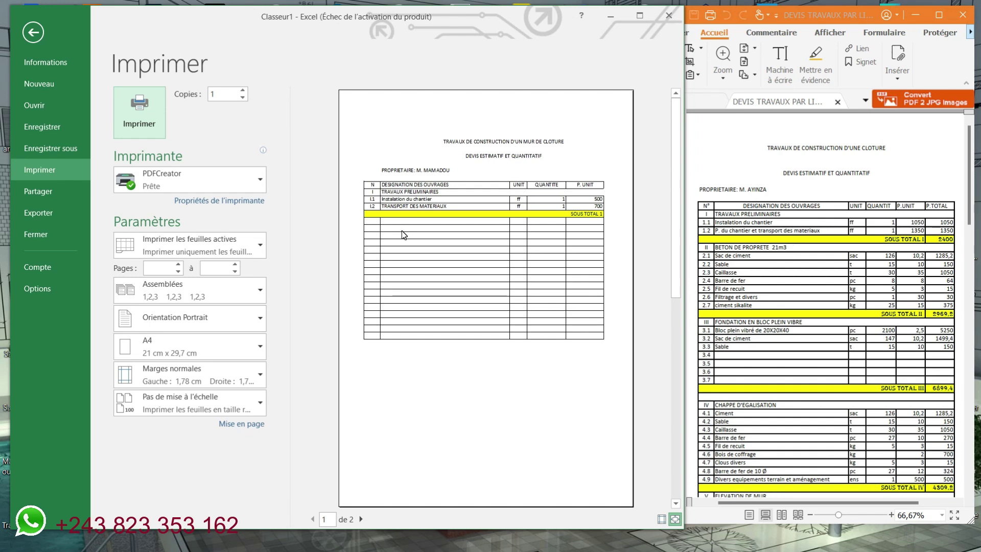
pyautogui.press('Escape')
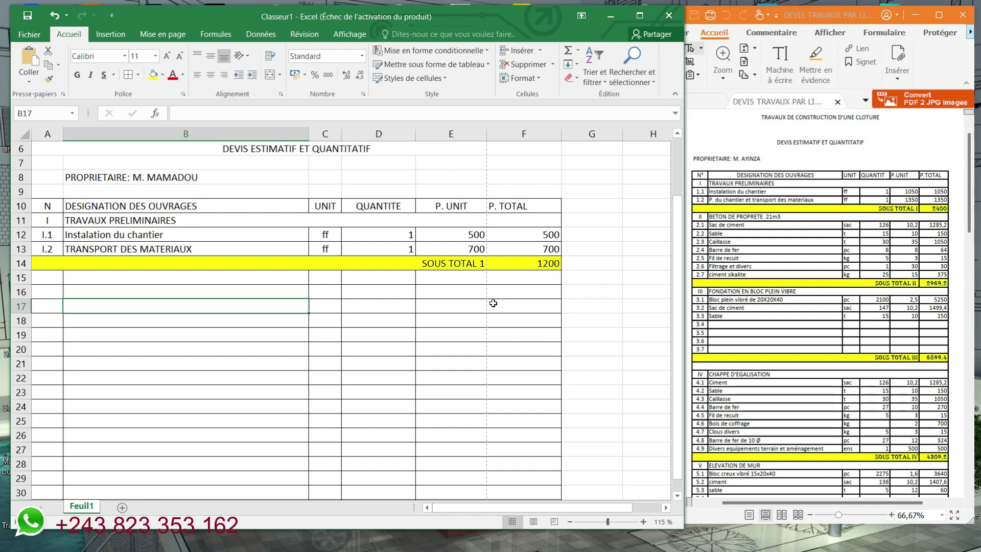
pyautogui.click(475, 296)
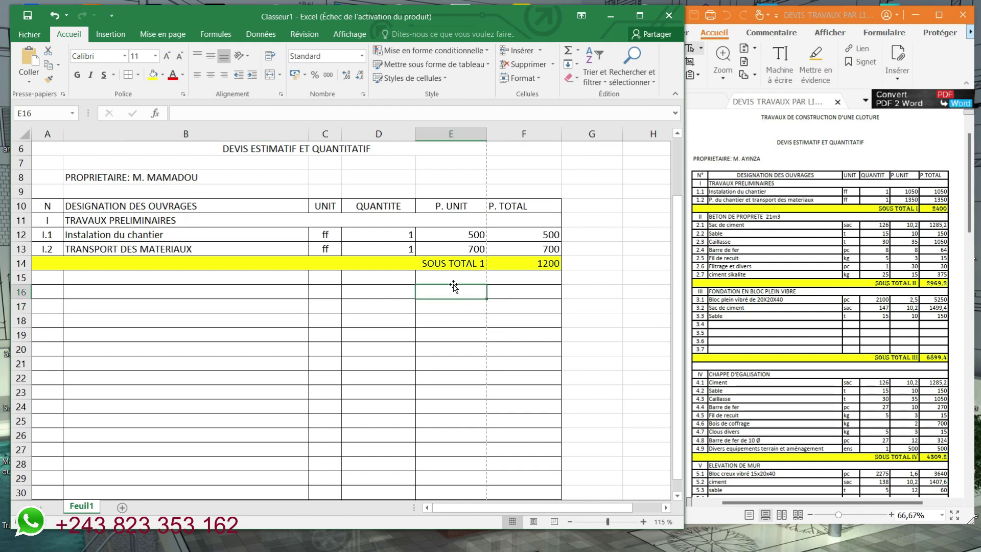
pyautogui.scroll(2, 453, 285)
pyautogui.scroll(1, 456, 284)
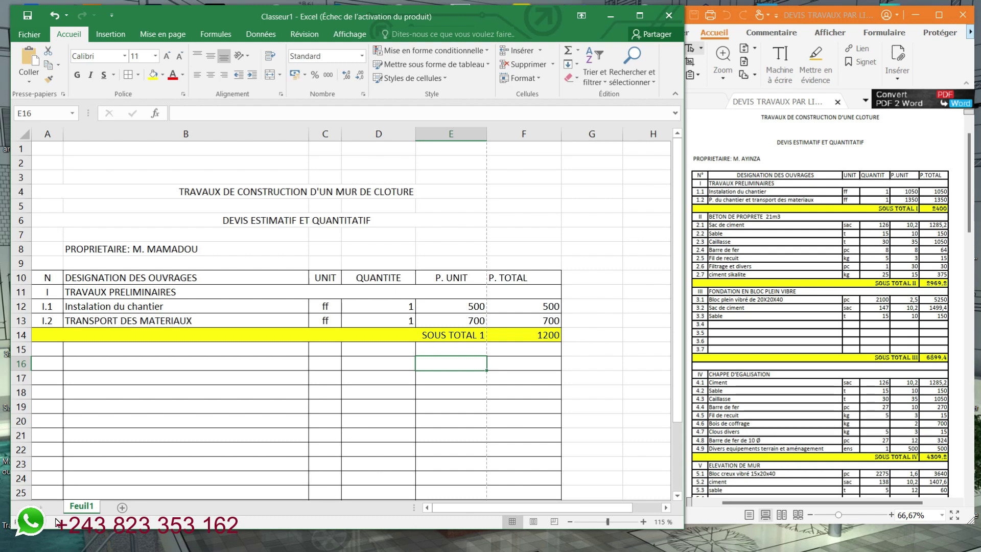
pyautogui.click(851, 273)
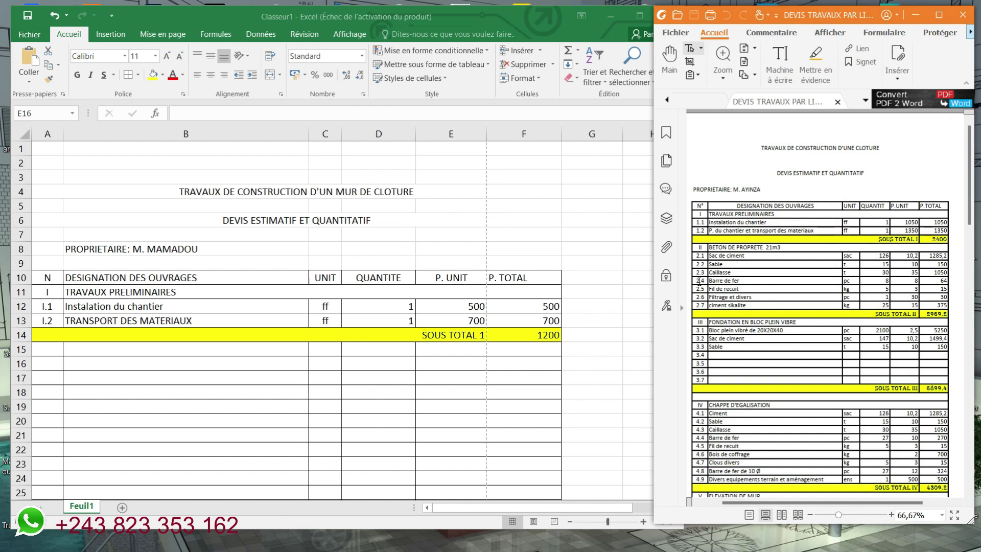
pyautogui.click(557, 279)
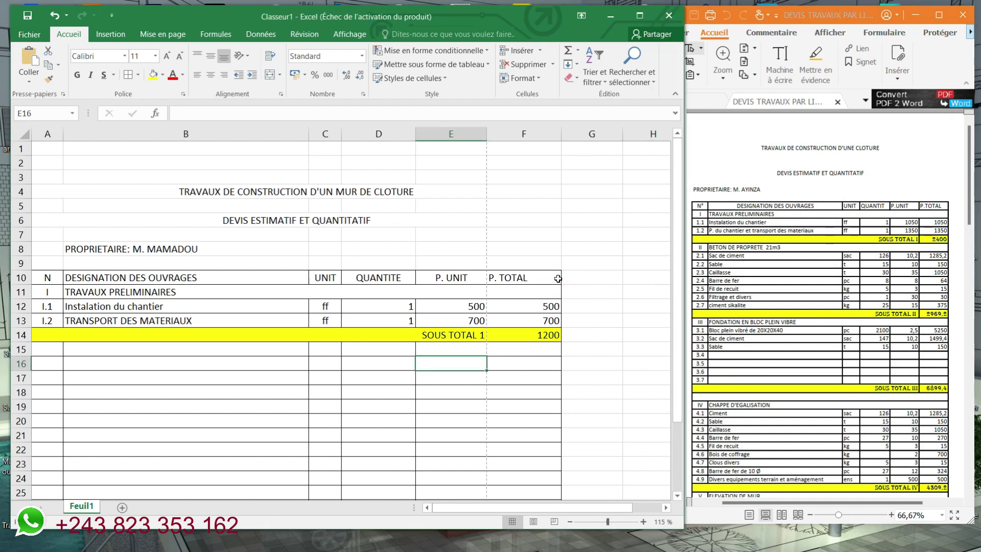